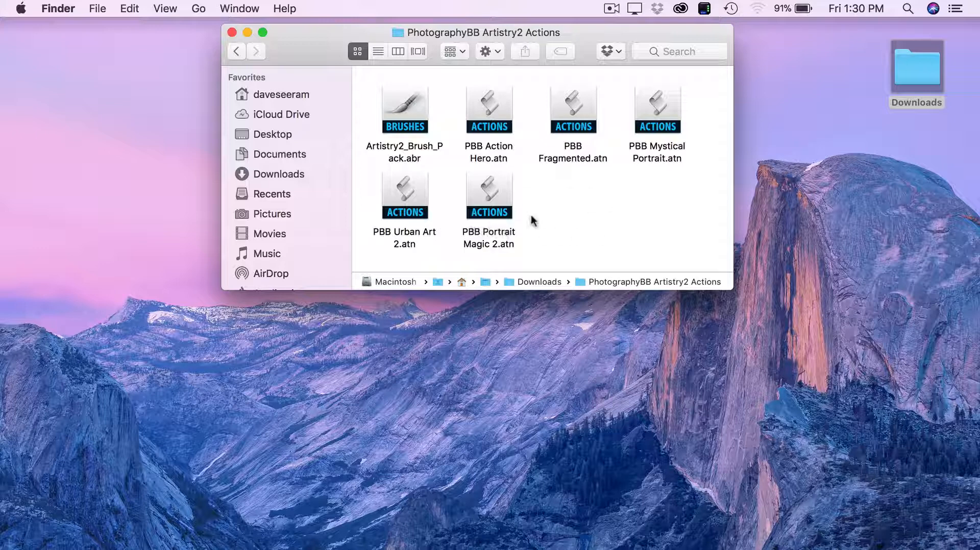
Step: Look through the Pictures folder's LR Presets, Photos, PS Actions and PS Brushes subfolders as storage places for downloaded files
click(918, 76)
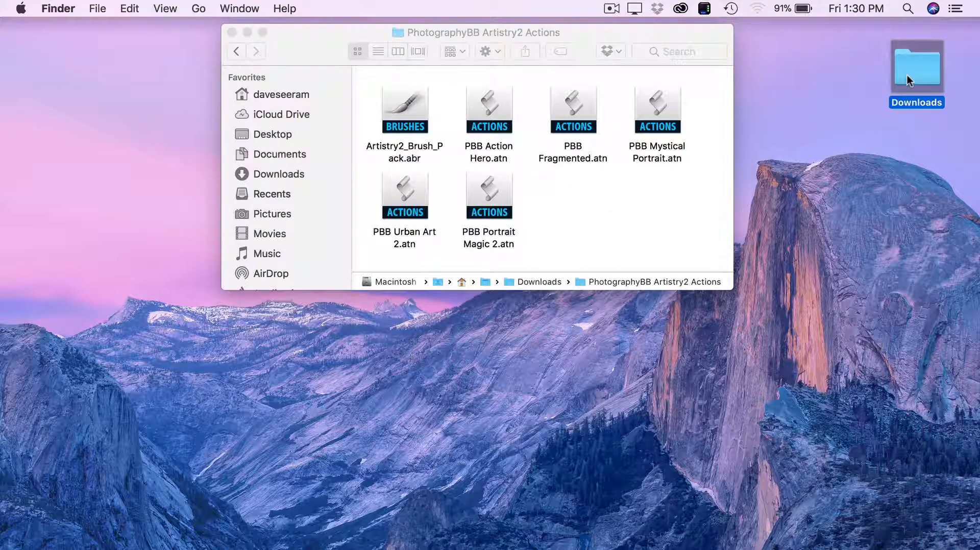
click(623, 228)
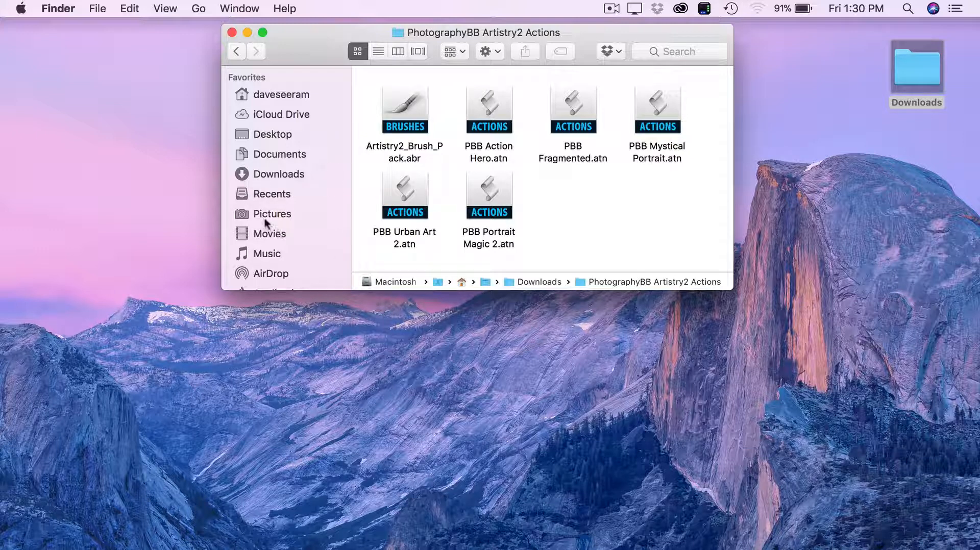
click(280, 221)
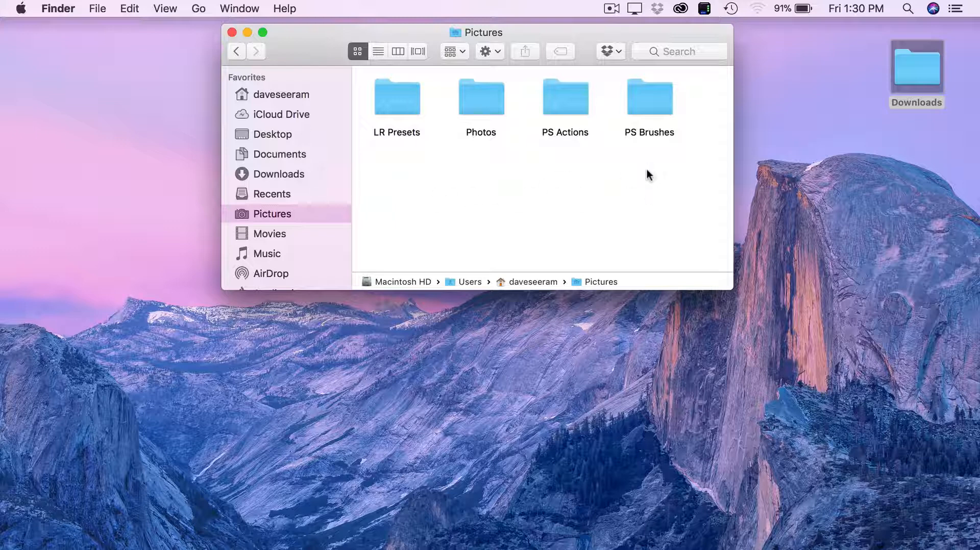
click(414, 96)
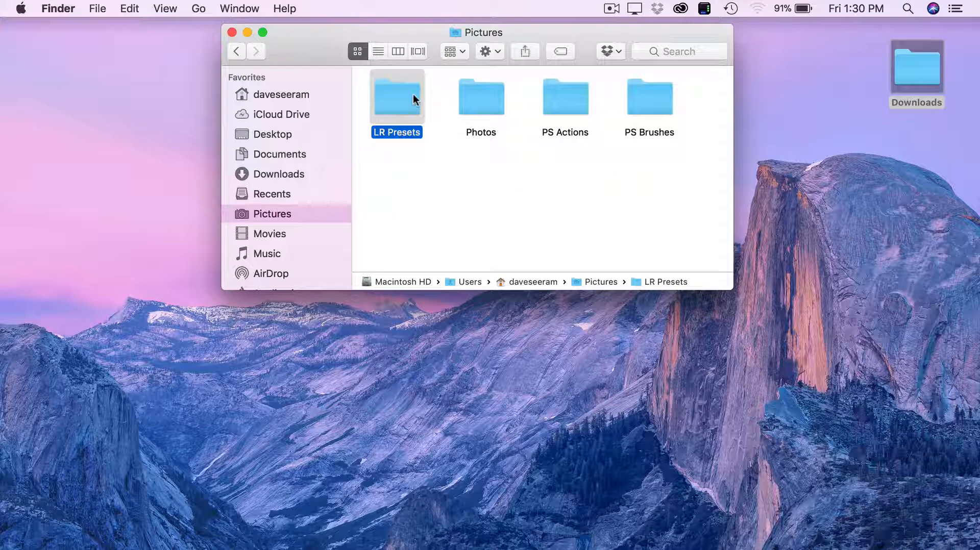
click(496, 87)
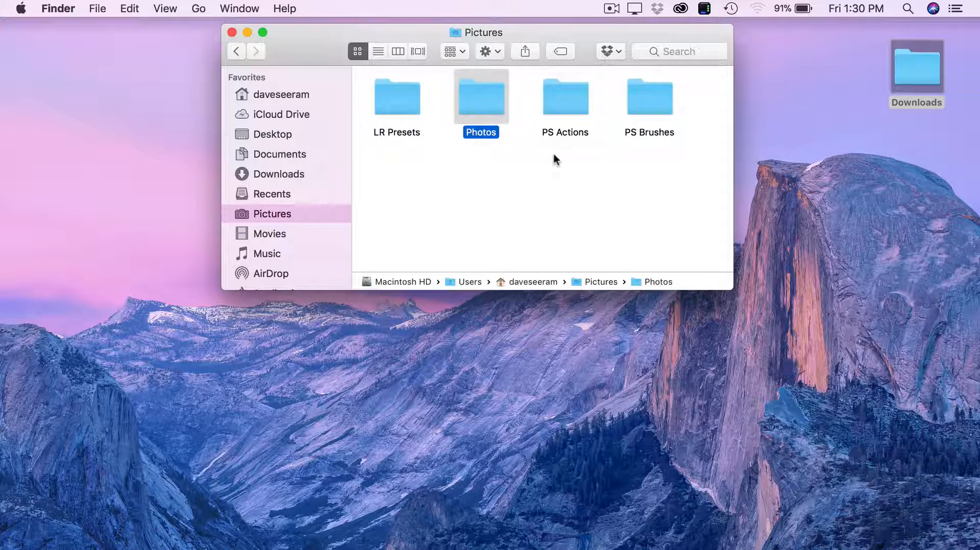
click(571, 90)
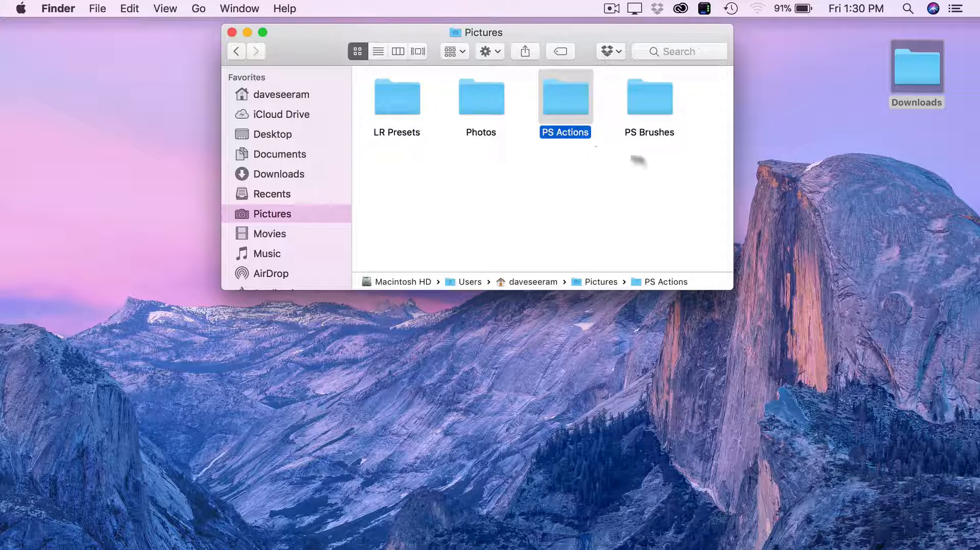
click(647, 100)
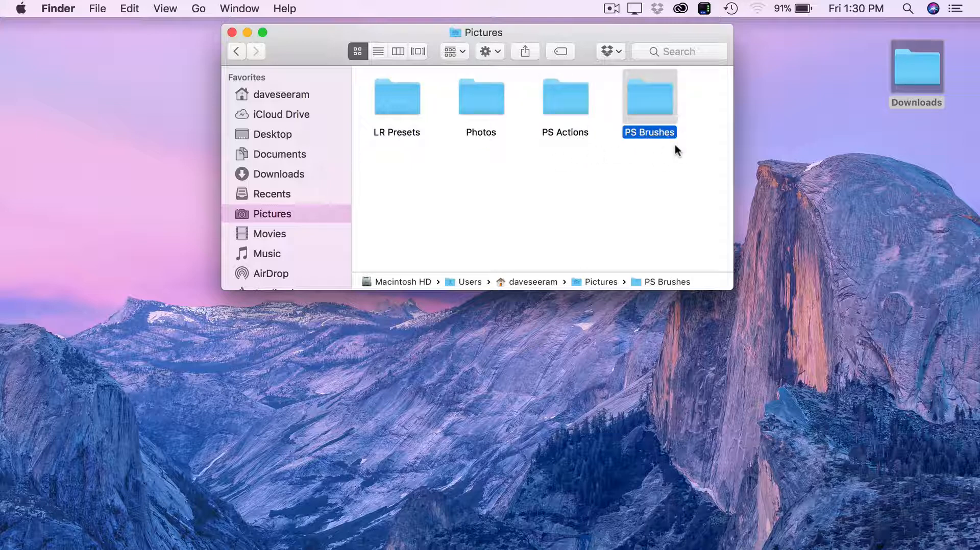
click(675, 145)
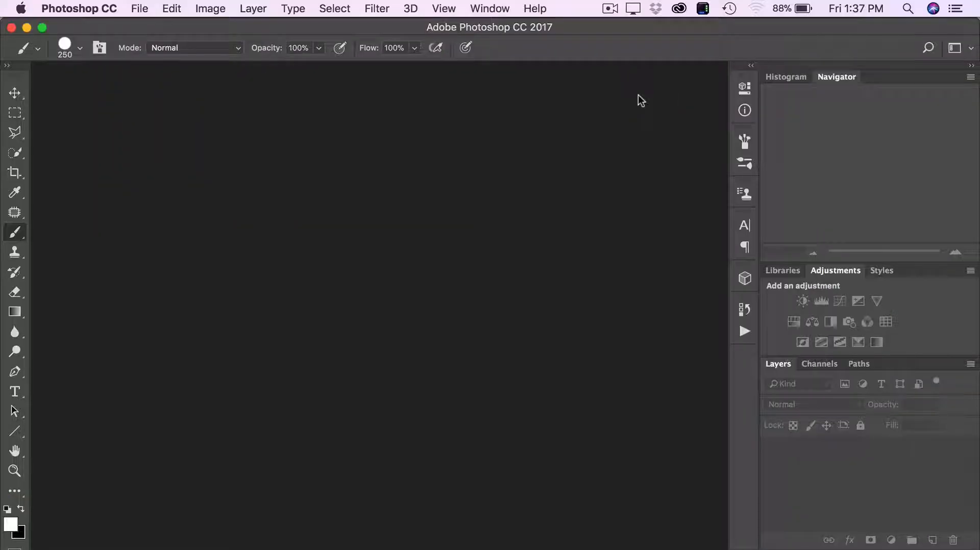
Step: In Photoshop, load the PBB Urban Art 2.atn action set from the PhotographyBB Artistry2 Actions folder
click(501, 9)
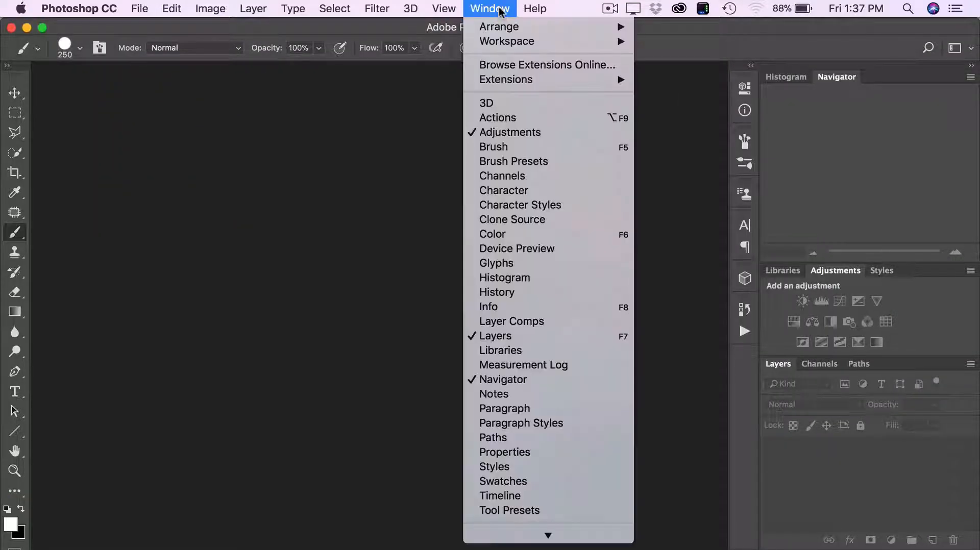
click(528, 118)
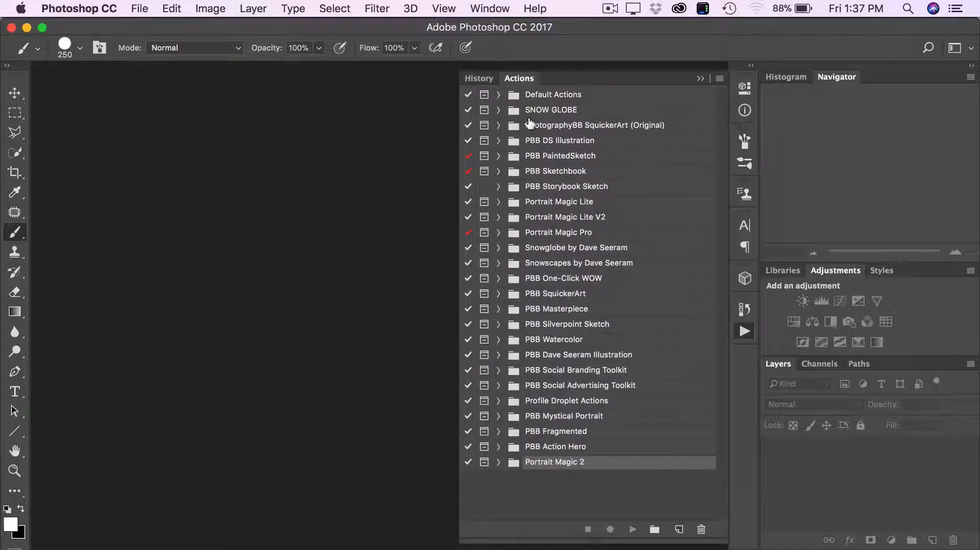
click(719, 80)
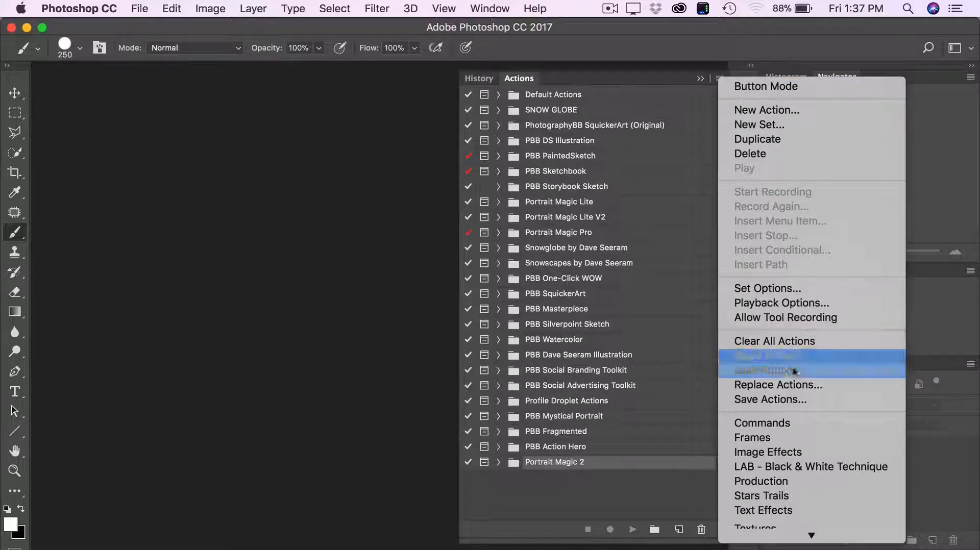
click(832, 378)
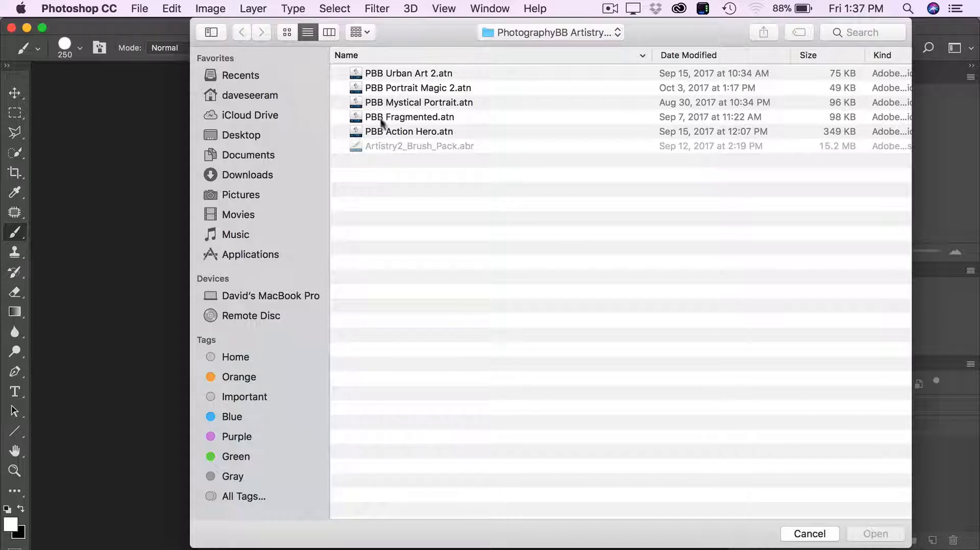
click(420, 76)
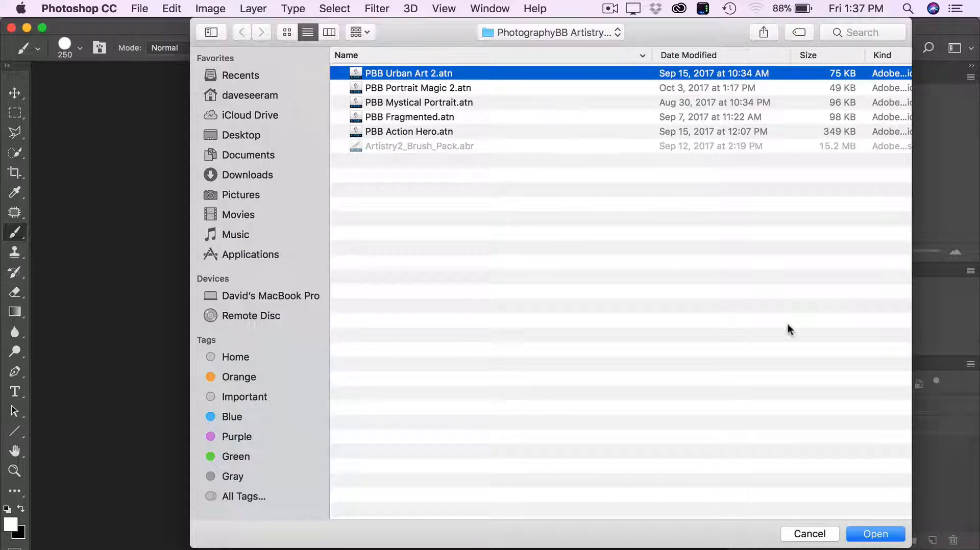
click(876, 534)
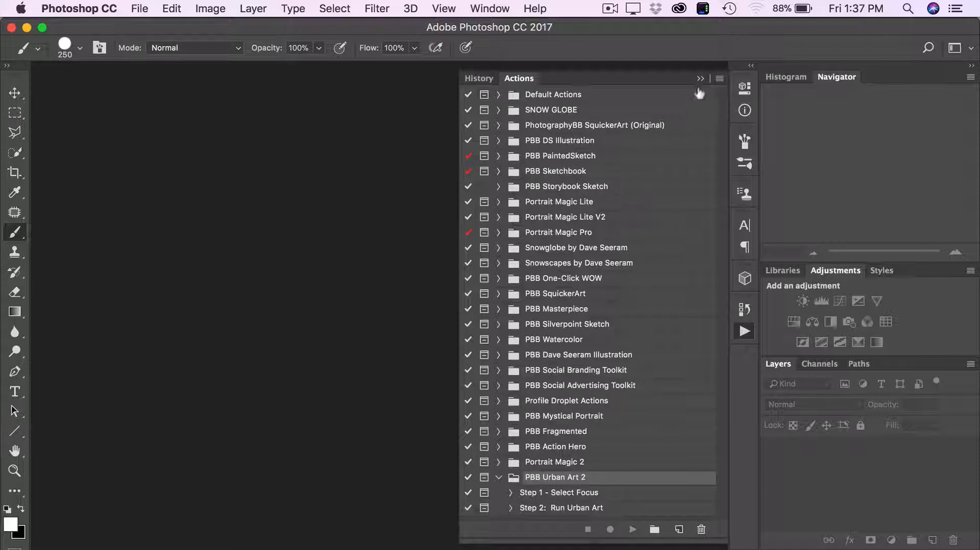
click(701, 79)
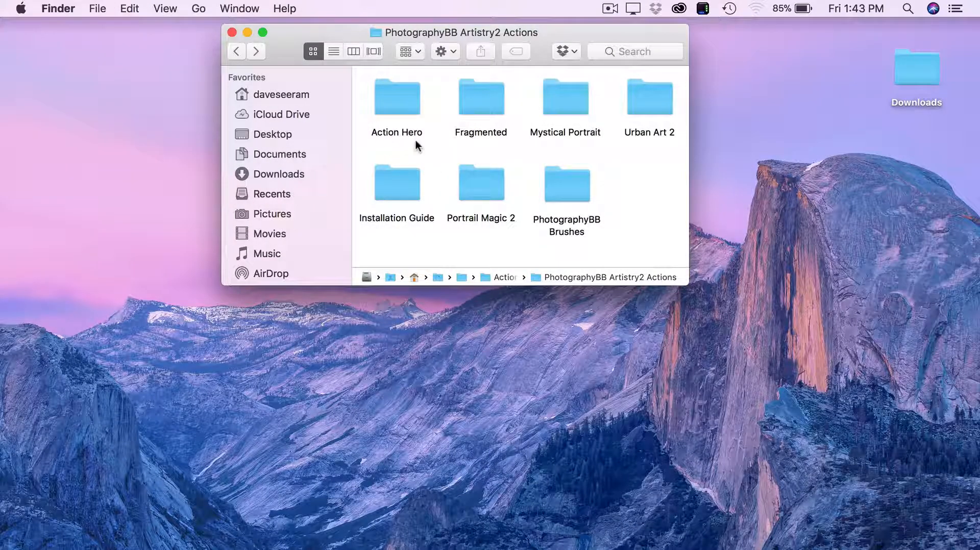
Step: In Finder, inspect the Action Hero folder, and locate Artistry2_Brush_Pack.abr in the PhotographyBB Artistry2 Actions folder inside Downloads
double_click(415, 95)
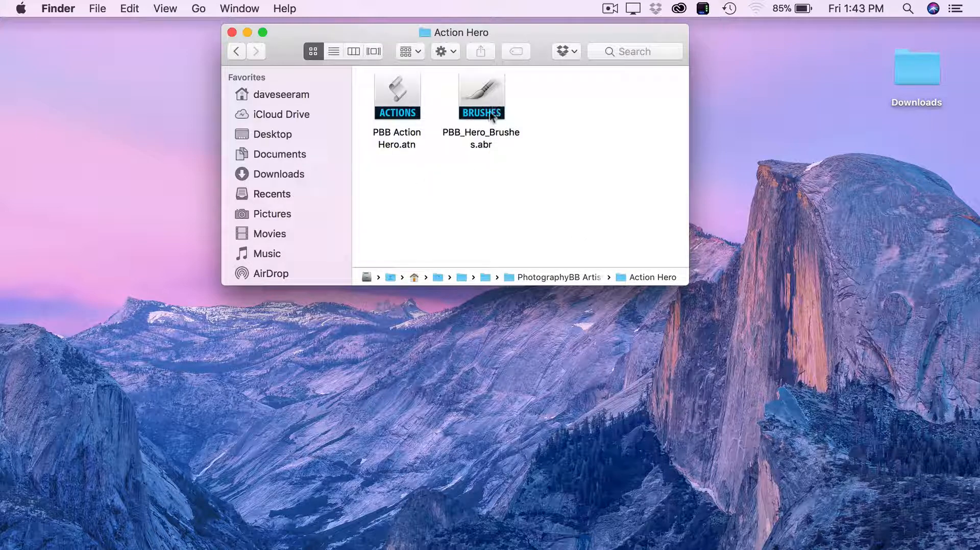
click(236, 51)
double_click(929, 76)
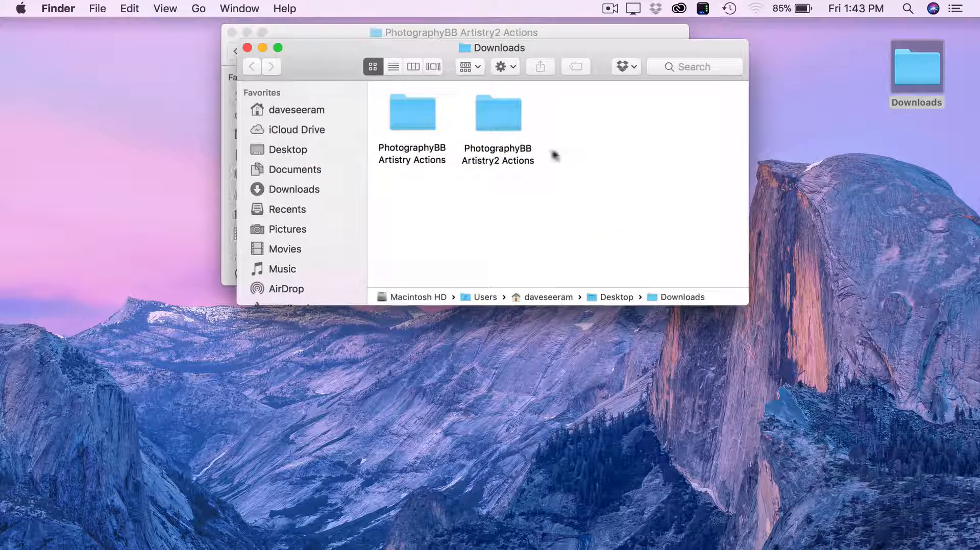
double_click(510, 113)
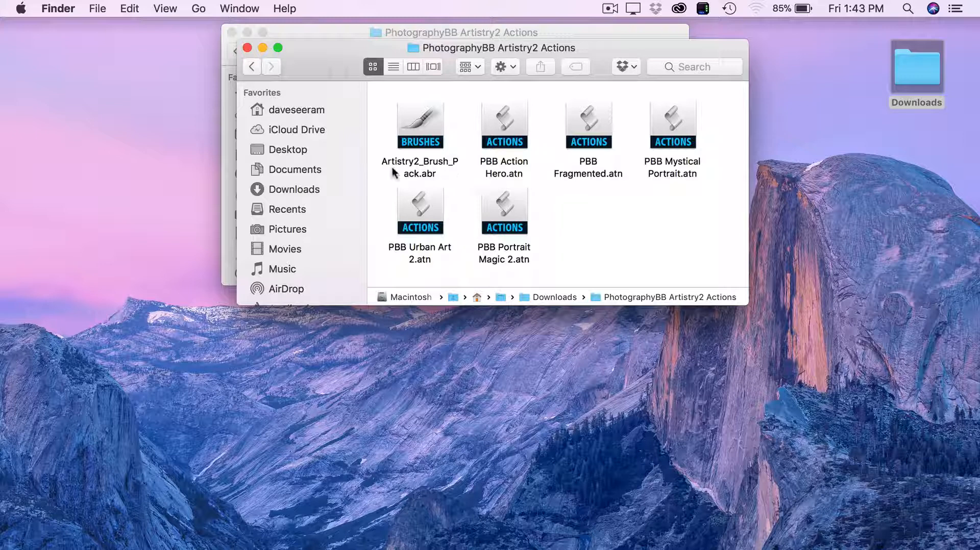
click(442, 148)
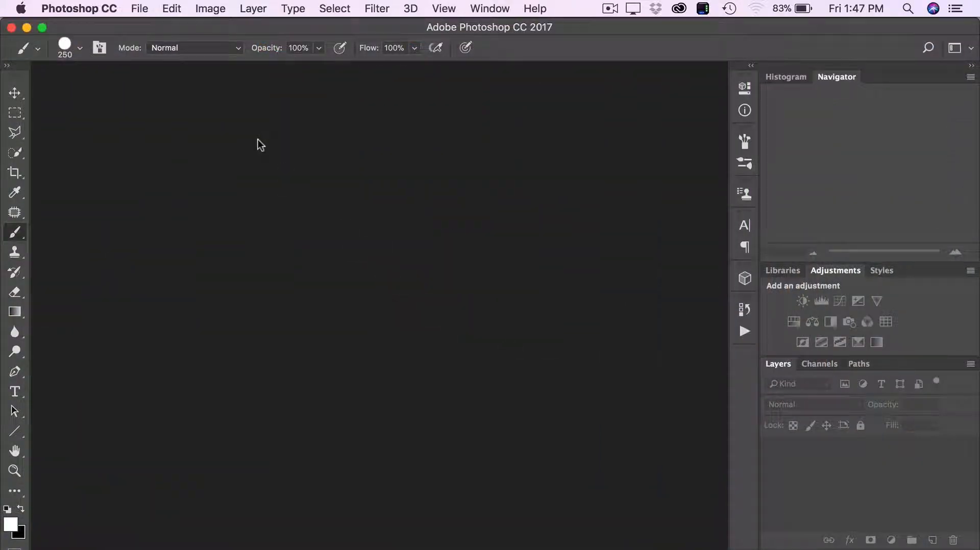
Step: In Photoshop, load Artistry2_Brush_Pack.abr into the Brushes presets through the Preset Manager
click(173, 7)
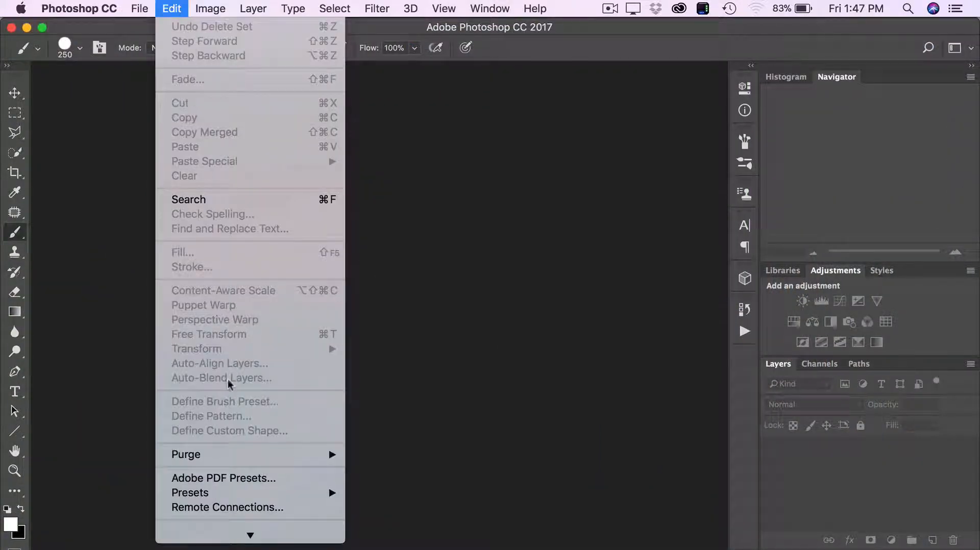
mouse_move(199, 493)
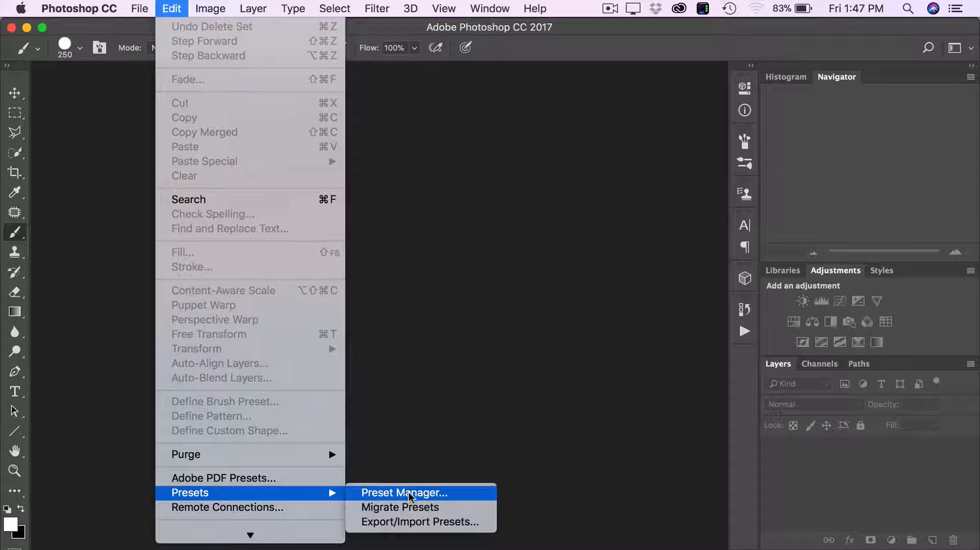
click(467, 493)
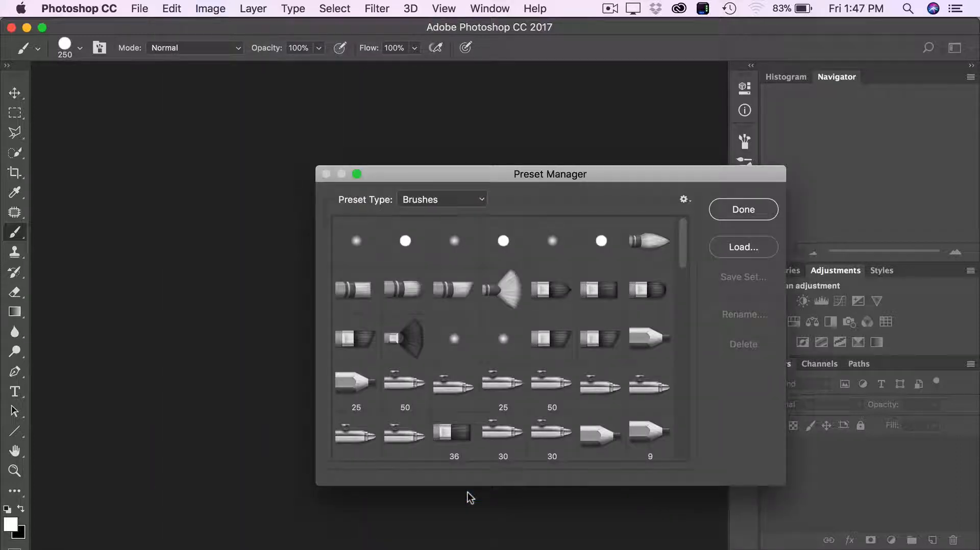
click(422, 203)
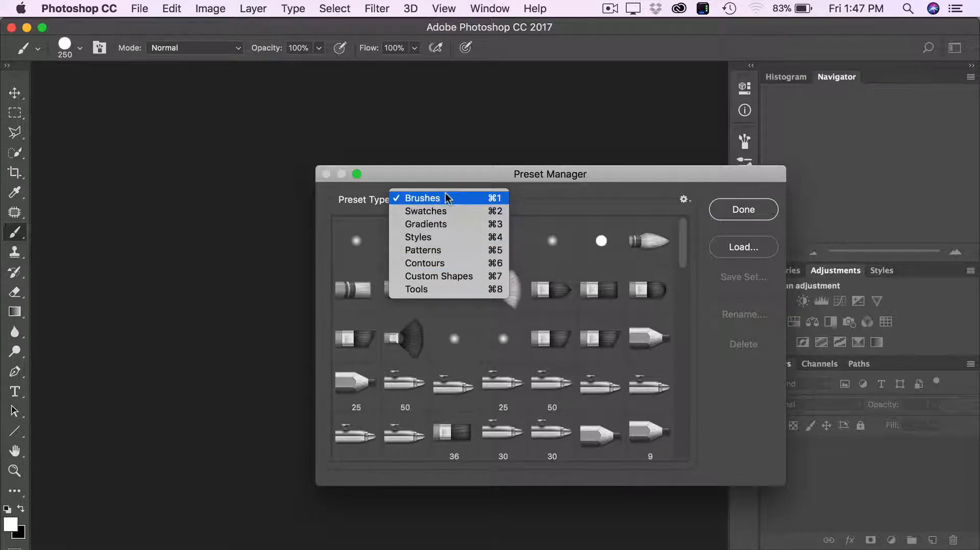
click(446, 199)
click(742, 247)
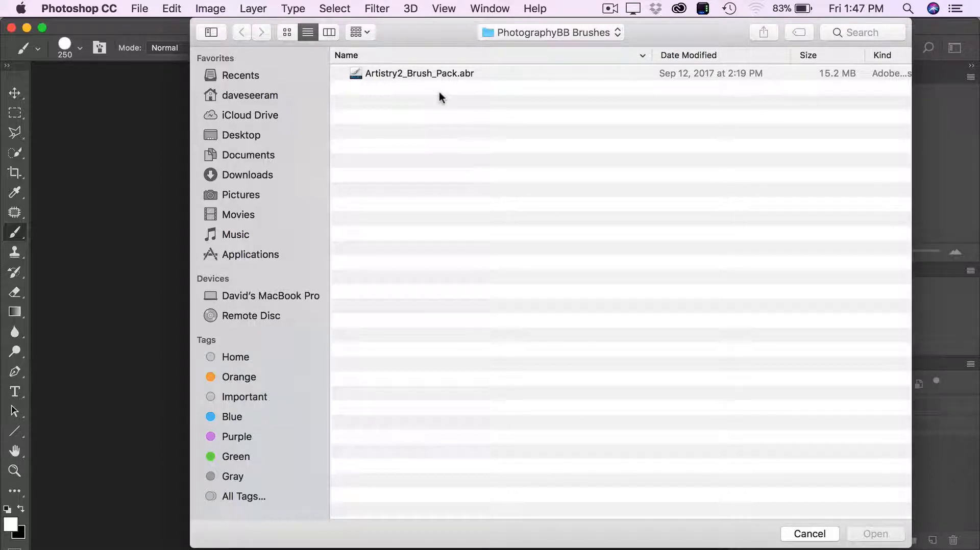
click(434, 72)
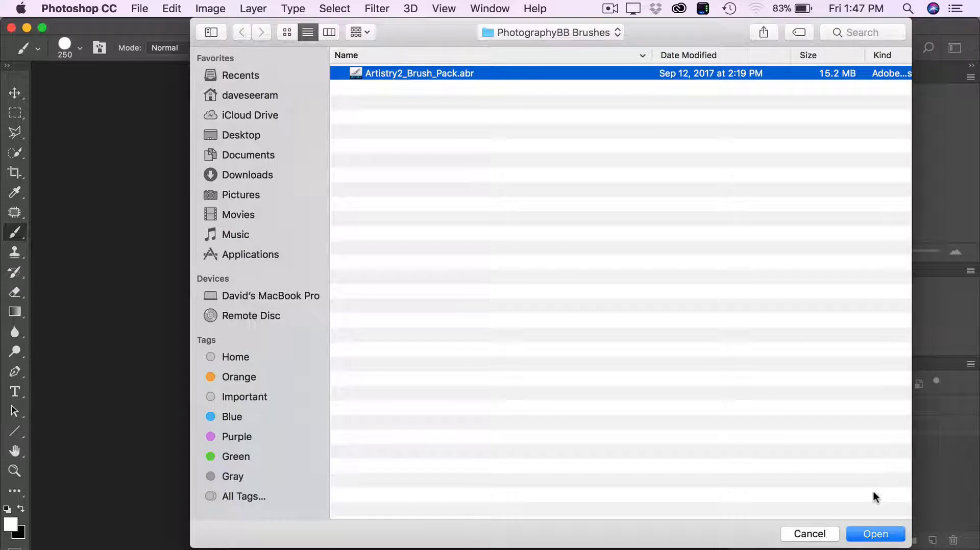
click(875, 534)
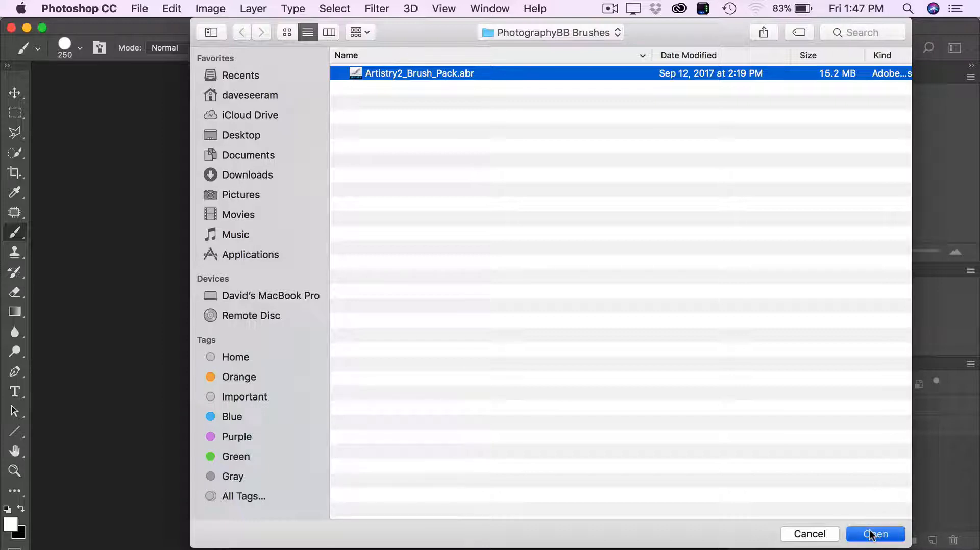
click(753, 215)
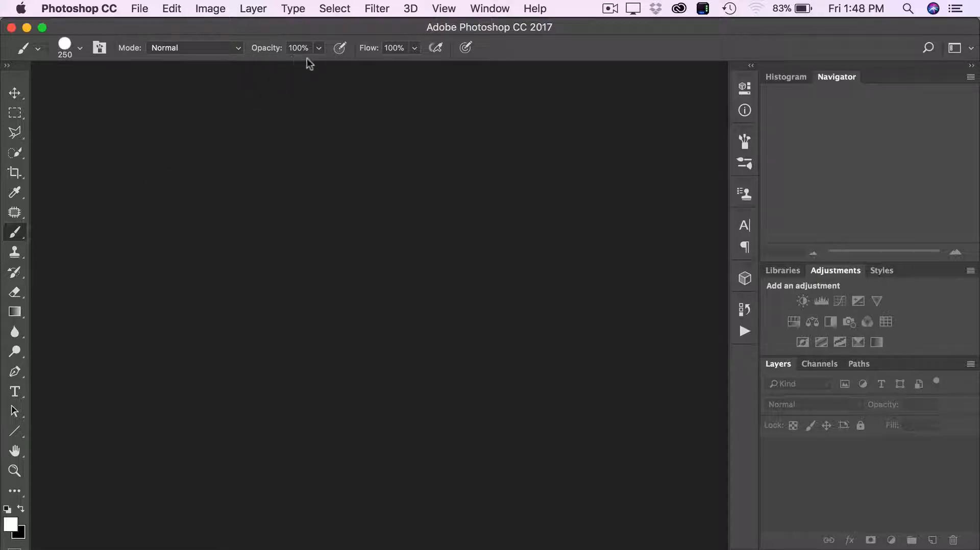
Step: Try a lower opacity for the Brush tool and restore it to 100%
click(319, 48)
drag(321, 65, 279, 68)
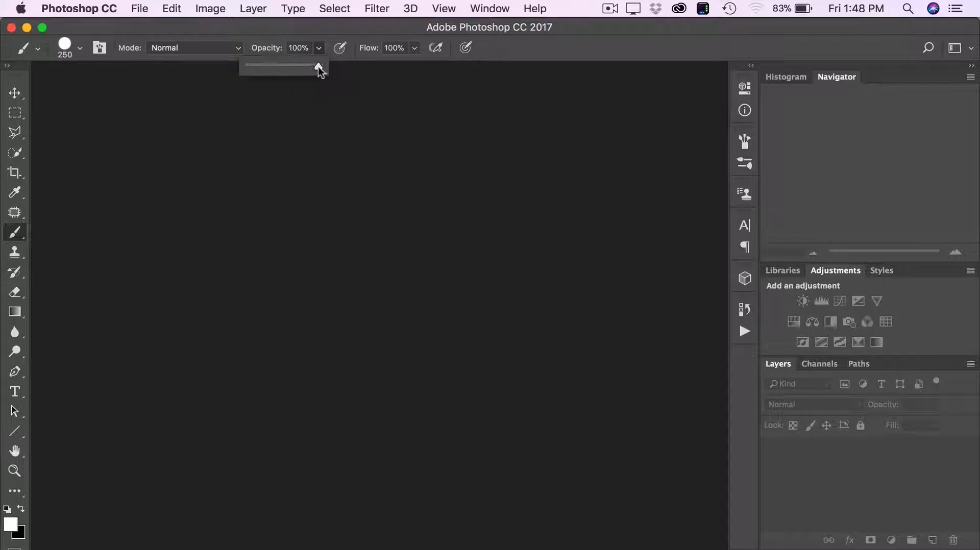
drag(317, 66, 280, 78)
click(278, 127)
key(0)
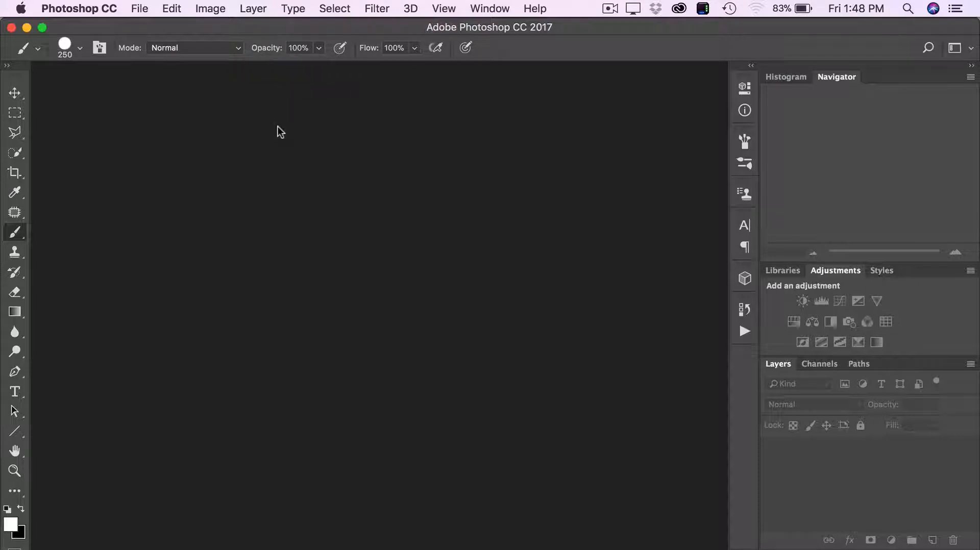
click(319, 49)
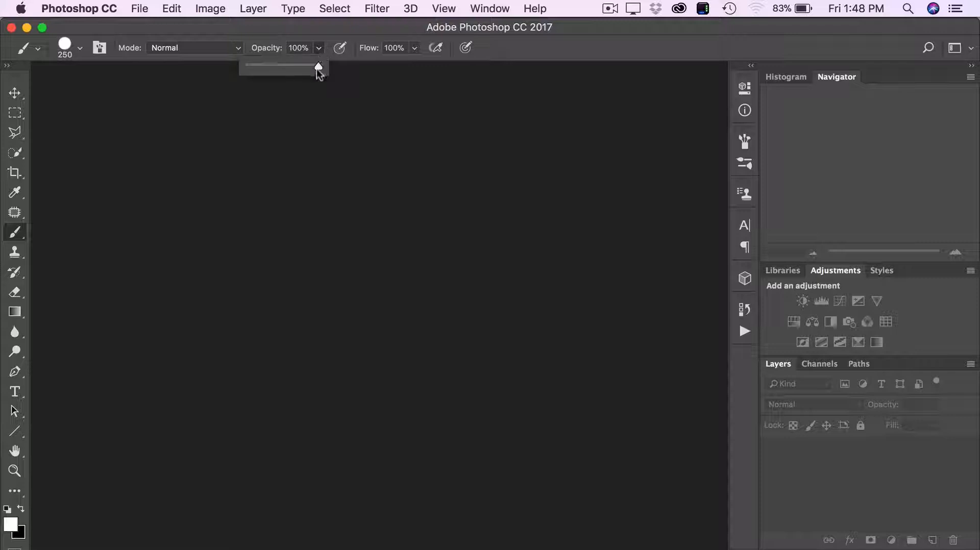
click(432, 105)
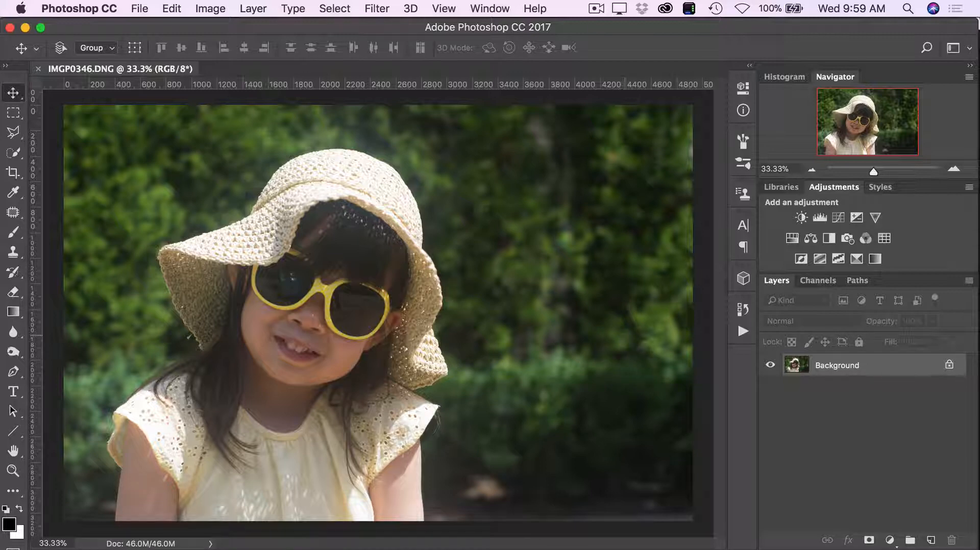
Step: Run the Step 1 - Select Focus action from the PBB Mystical Portrait set on the photo and dismiss its instruction message
click(744, 333)
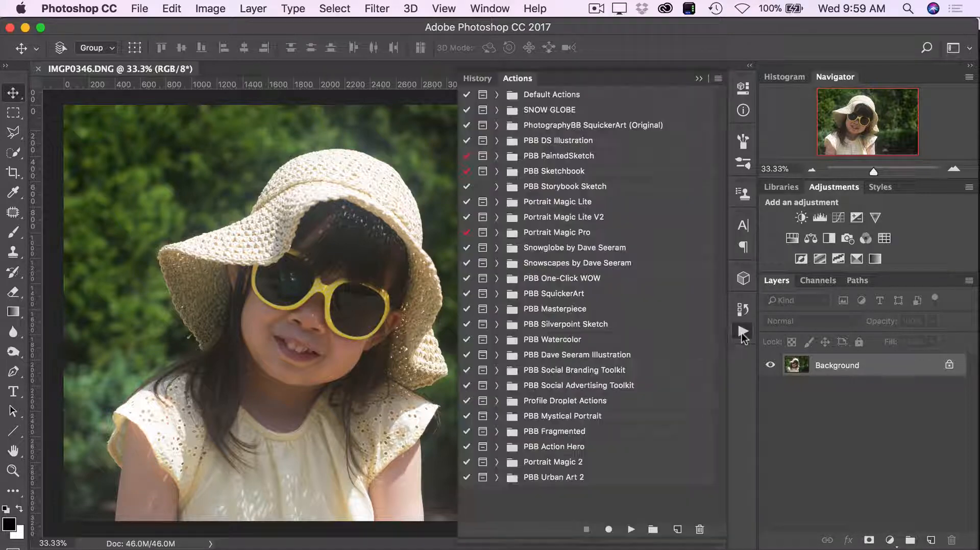
click(562, 419)
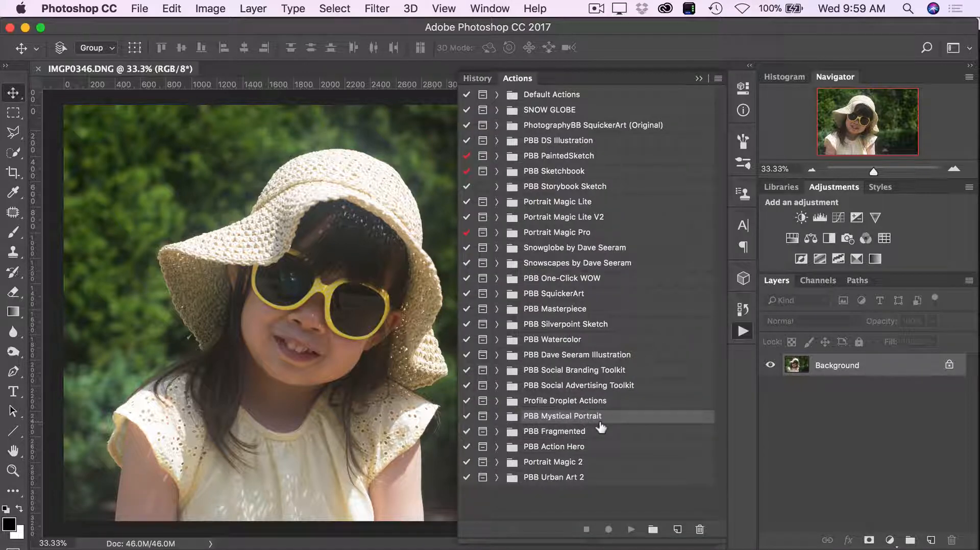
click(497, 416)
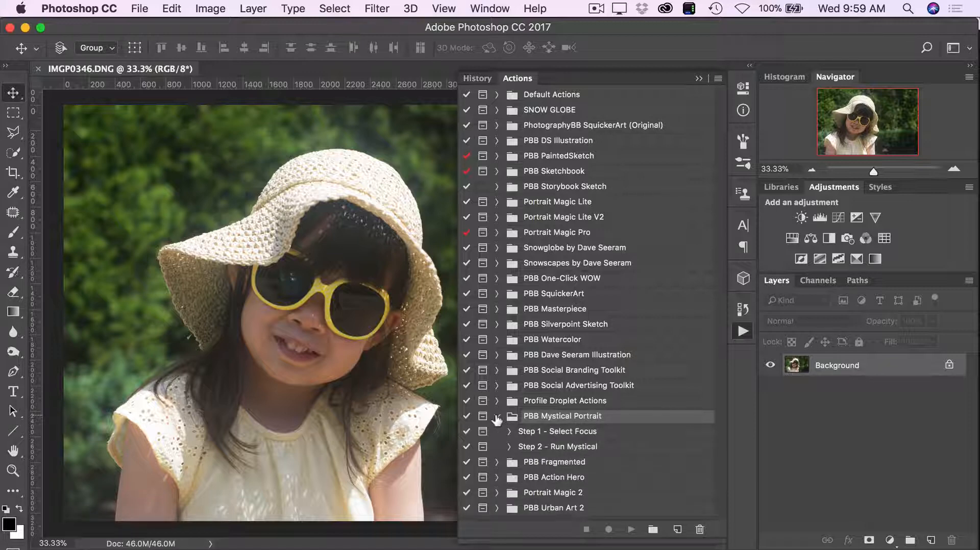
click(633, 434)
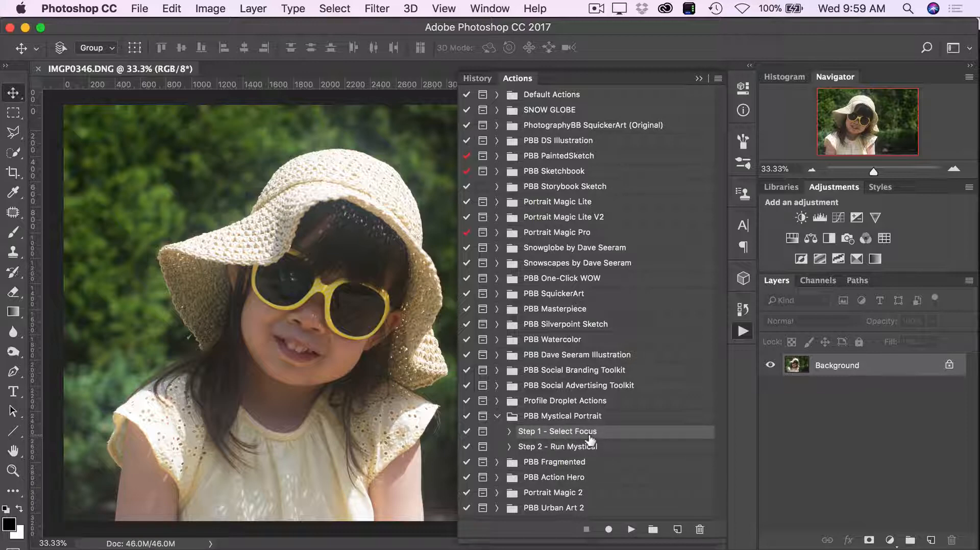
click(633, 531)
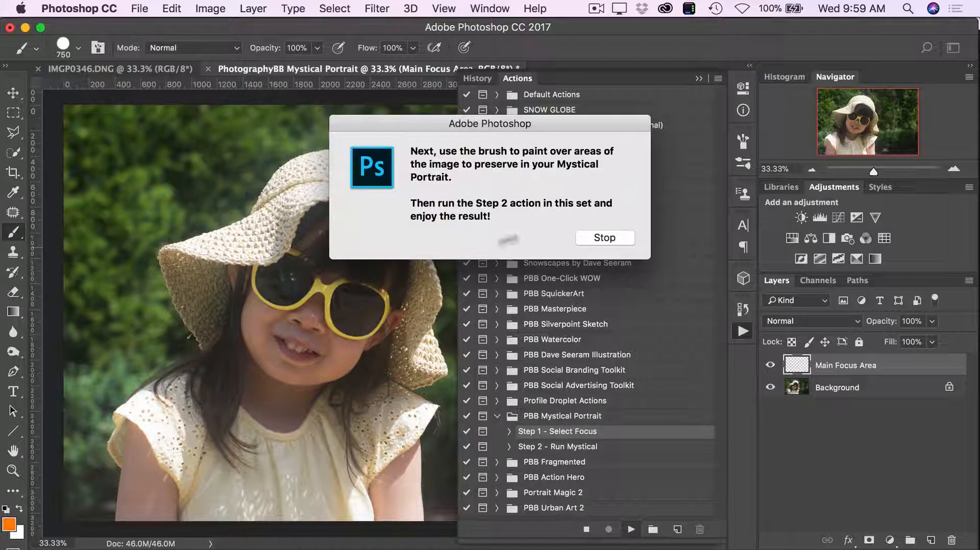
click(607, 238)
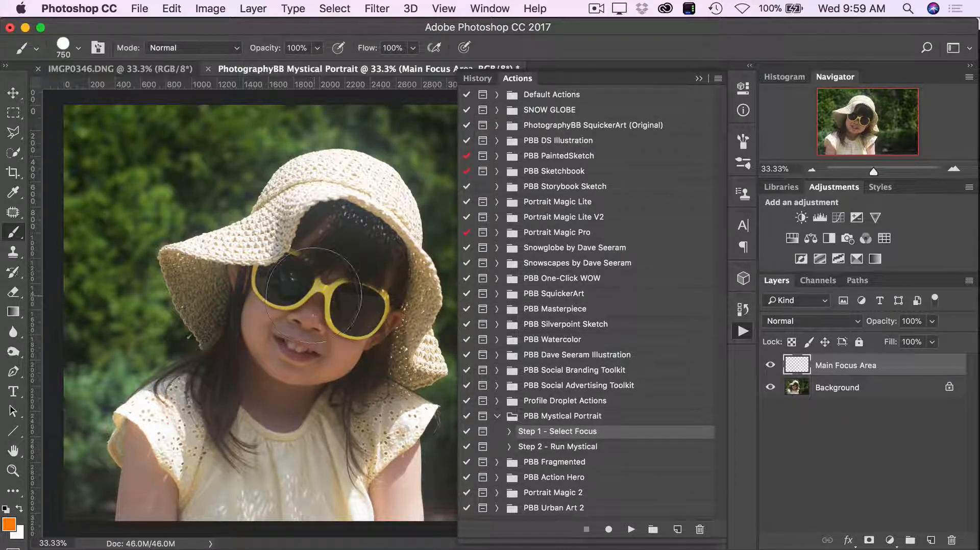
Step: Try brushing over the girl on the Main Focus Area layer, and revert to the history state before the brush strokes
mouse_move(311, 297)
mouse_down()
mouse_move(330, 239)
mouse_move(339, 287)
mouse_move(373, 241)
mouse_move(346, 204)
mouse_move(312, 209)
mouse_move(344, 202)
mouse_move(297, 266)
mouse_move(284, 264)
mouse_move(283, 364)
mouse_move(306, 366)
mouse_move(332, 349)
mouse_move(302, 420)
mouse_move(266, 445)
mouse_move(245, 433)
mouse_move(205, 434)
mouse_move(206, 417)
mouse_move(182, 491)
mouse_move(182, 467)
mouse_up()
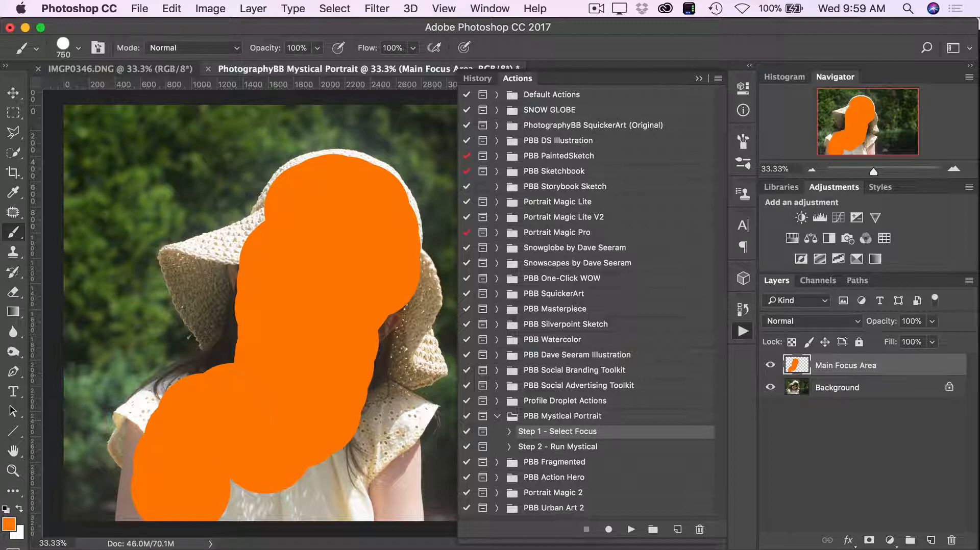
mouse_move(277, 427)
mouse_down()
mouse_move(263, 495)
mouse_move(354, 464)
mouse_move(351, 455)
mouse_move(289, 468)
mouse_up()
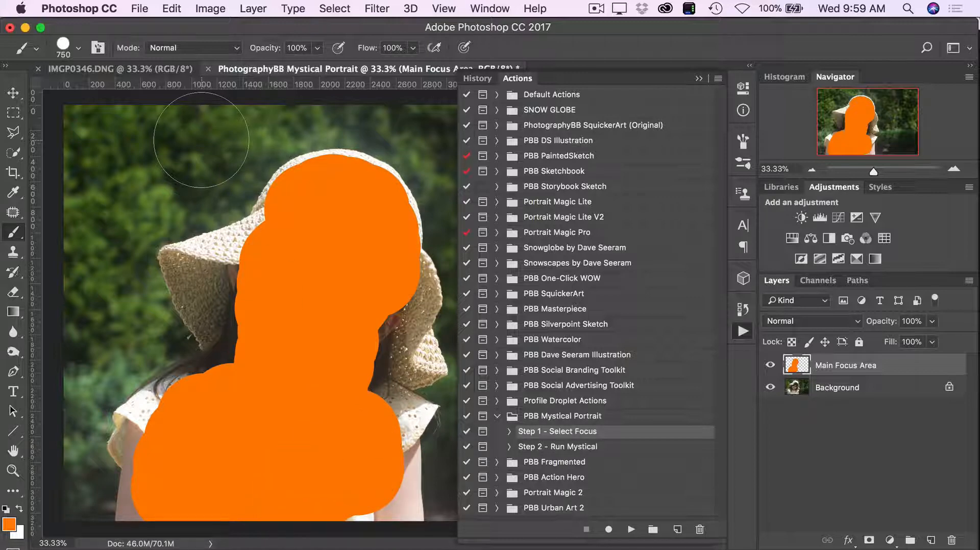
click(744, 310)
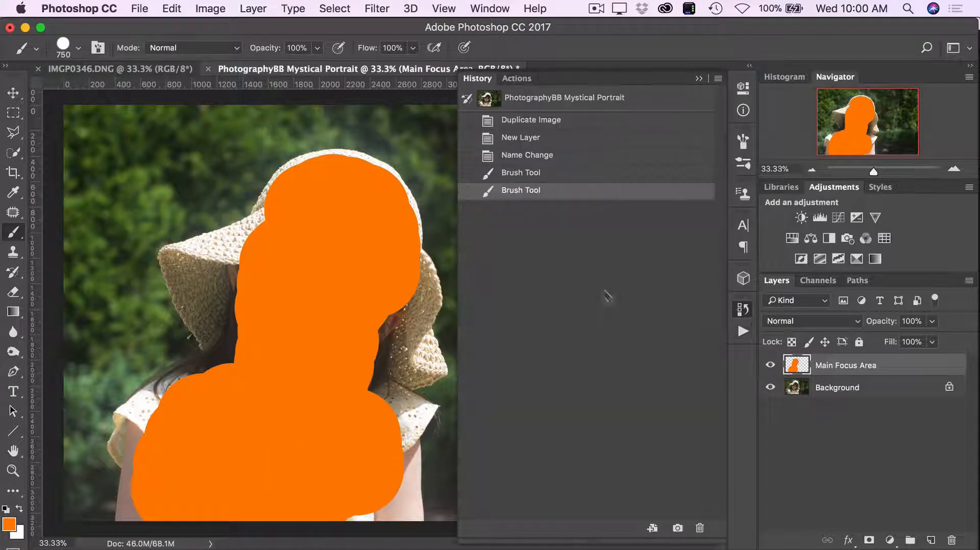
click(570, 172)
click(570, 156)
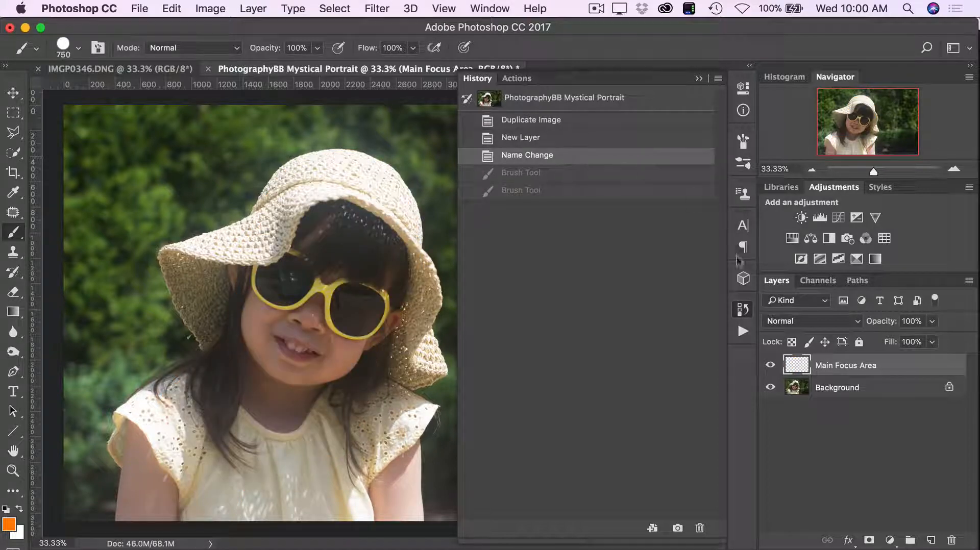
click(743, 333)
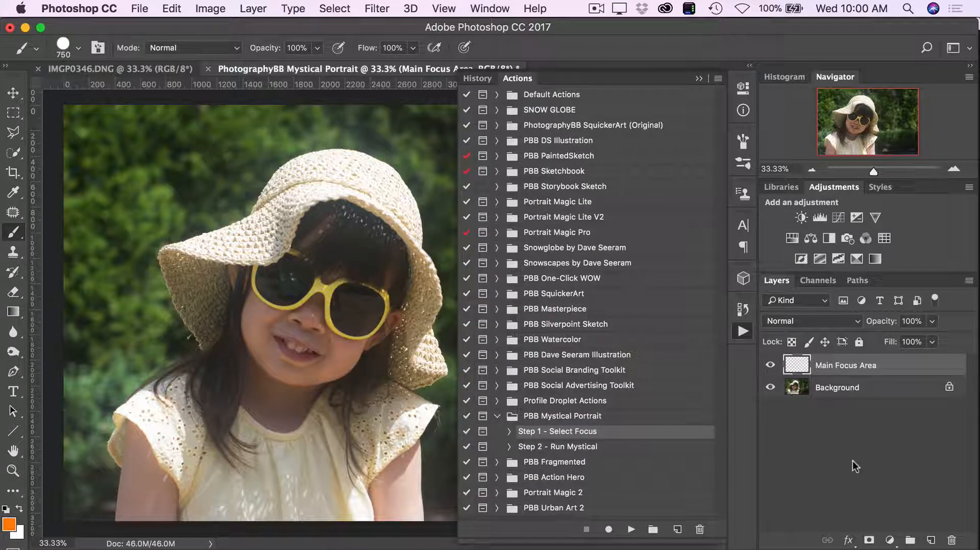
Step: On the Background layer, select the girl's hat, face and dress with the Quick Selection tool
click(830, 394)
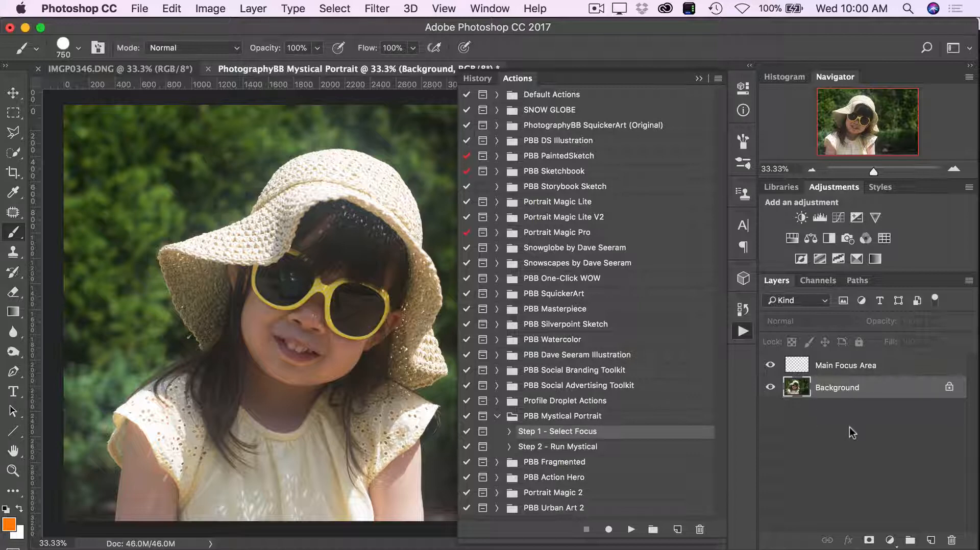
click(14, 151)
right_click(16, 153)
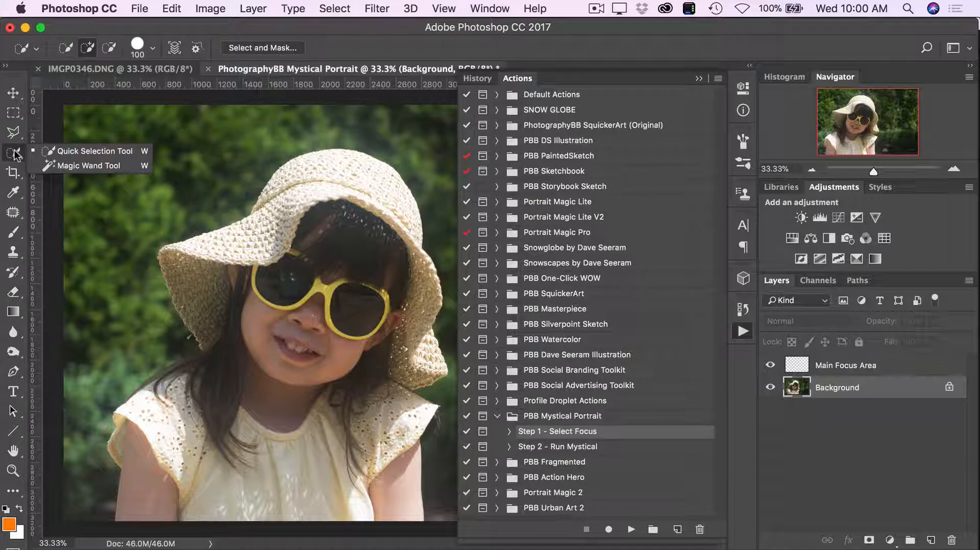
click(93, 152)
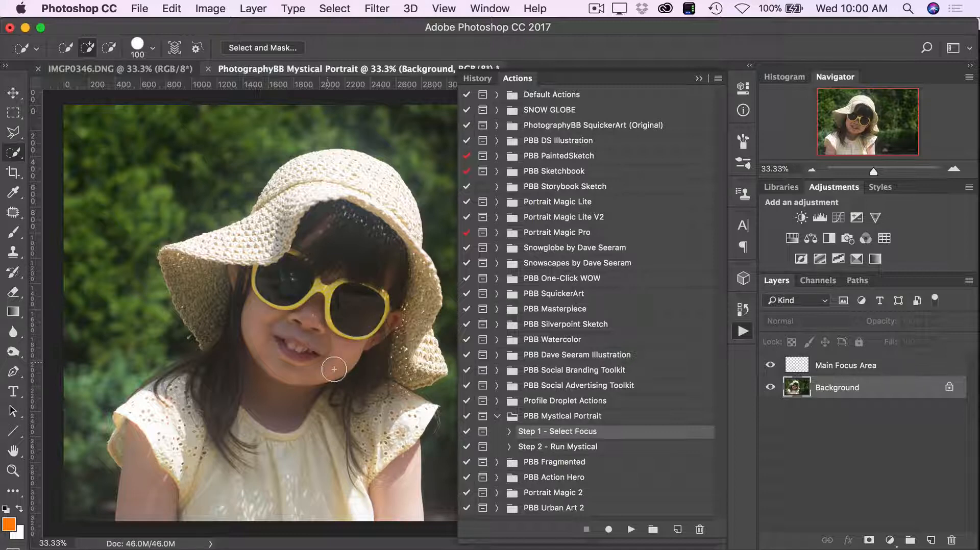
mouse_move(380, 204)
mouse_down()
mouse_move(374, 188)
mouse_move(306, 203)
mouse_move(241, 267)
mouse_move(237, 391)
mouse_move(266, 387)
mouse_move(371, 320)
mouse_move(406, 354)
mouse_move(312, 464)
mouse_up()
Step: Set the Quick Selection brush size to 200 and add the girl's hair, sleeve and arm on the image's left side to the selection
key(bracketright)
key(bracketright)
key(bracketright)
key(bracketright)
key(bracketright)
key(bracketright)
key(bracketleft)
key(bracketleft)
key(bracketleft)
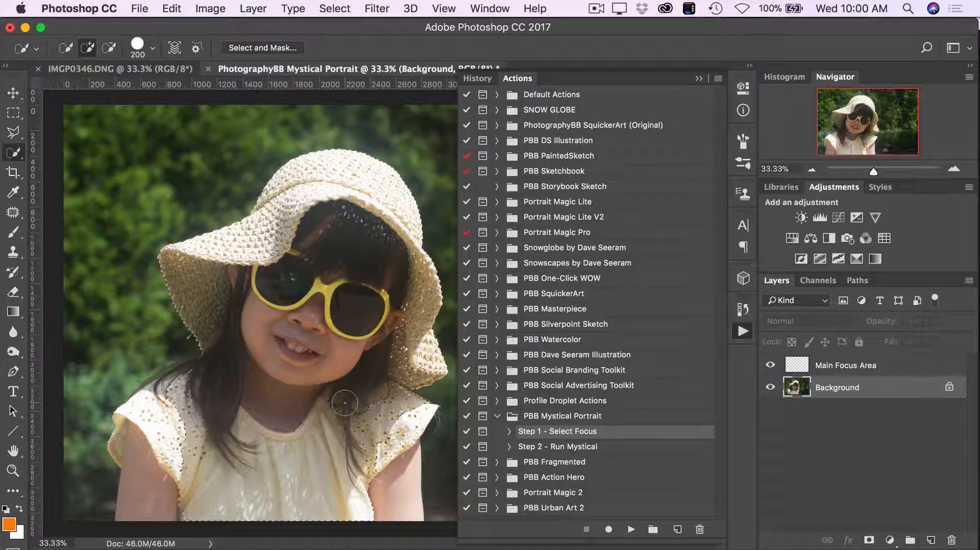
drag(345, 403, 327, 402)
mouse_move(162, 443)
mouse_down()
mouse_move(168, 399)
mouse_move(154, 393)
mouse_move(200, 373)
mouse_move(222, 321)
mouse_up()
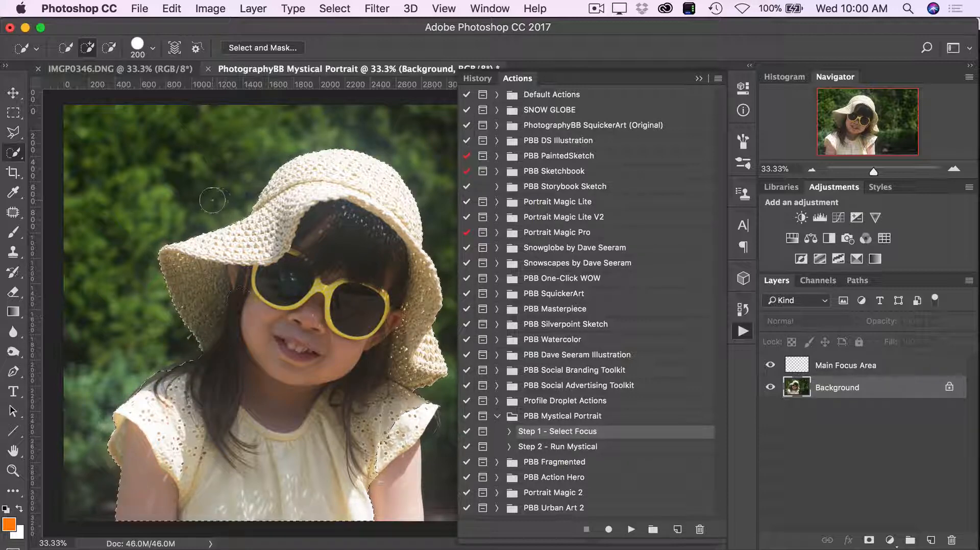
Step: Try adding some background foliage beside the hat to the selection, and subtract it again
mouse_move(188, 190)
mouse_down()
mouse_move(166, 109)
mouse_move(76, 167)
mouse_move(67, 327)
mouse_move(128, 161)
mouse_move(180, 171)
mouse_move(306, 120)
mouse_move(225, 177)
mouse_move(178, 227)
mouse_up()
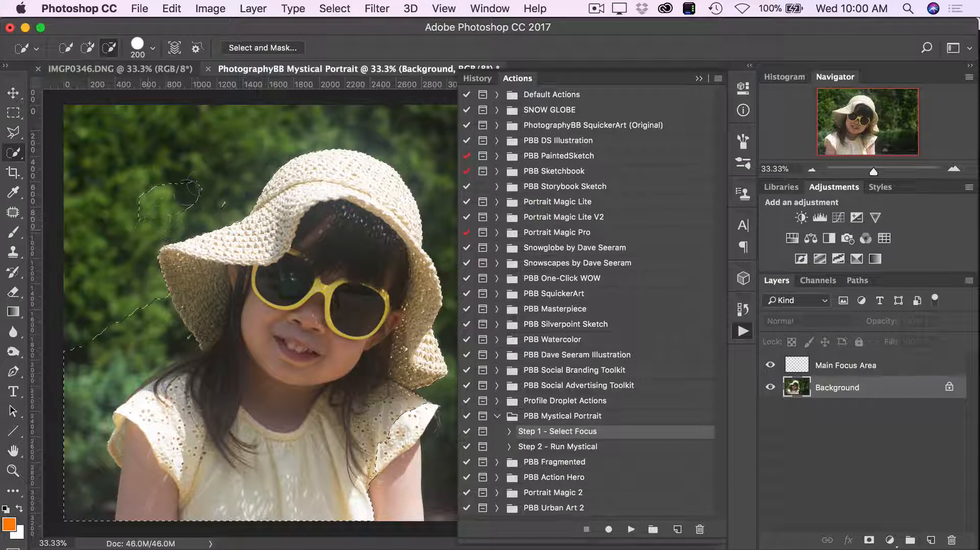
drag(192, 189, 216, 197)
mouse_move(143, 209)
mouse_down()
mouse_move(195, 194)
mouse_move(218, 199)
mouse_move(170, 187)
mouse_up()
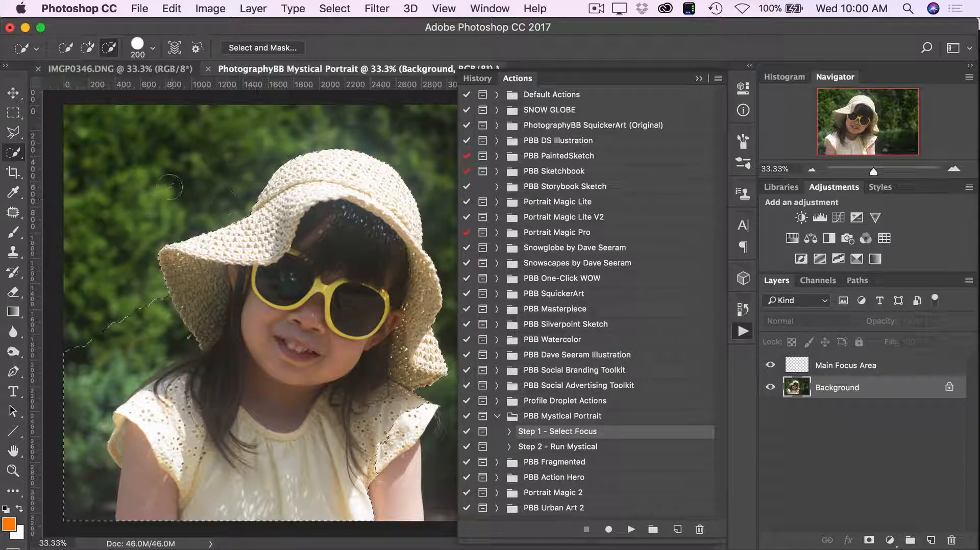
drag(109, 335, 129, 341)
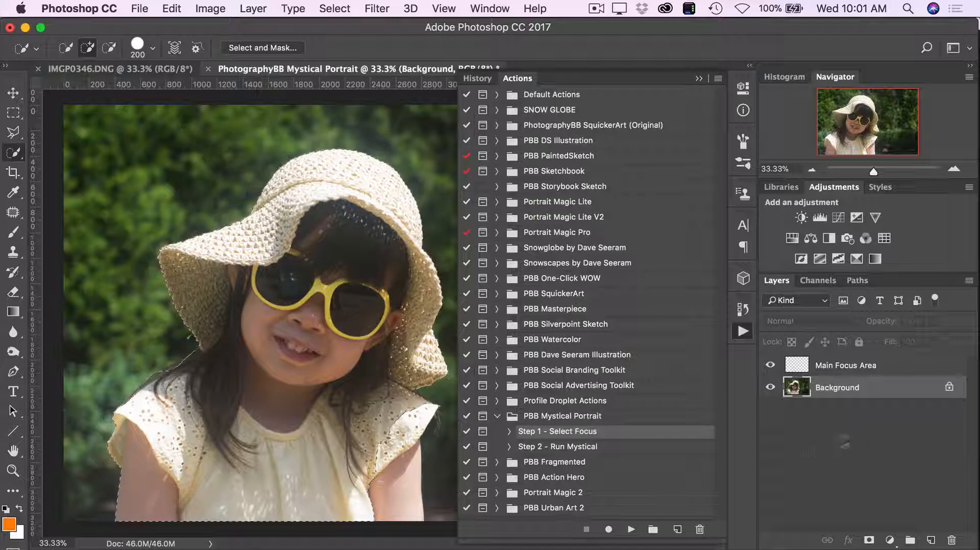
Step: Fill the selection on the Main Focus Area layer with the foreground color at 100% opacity in Normal mode
click(838, 369)
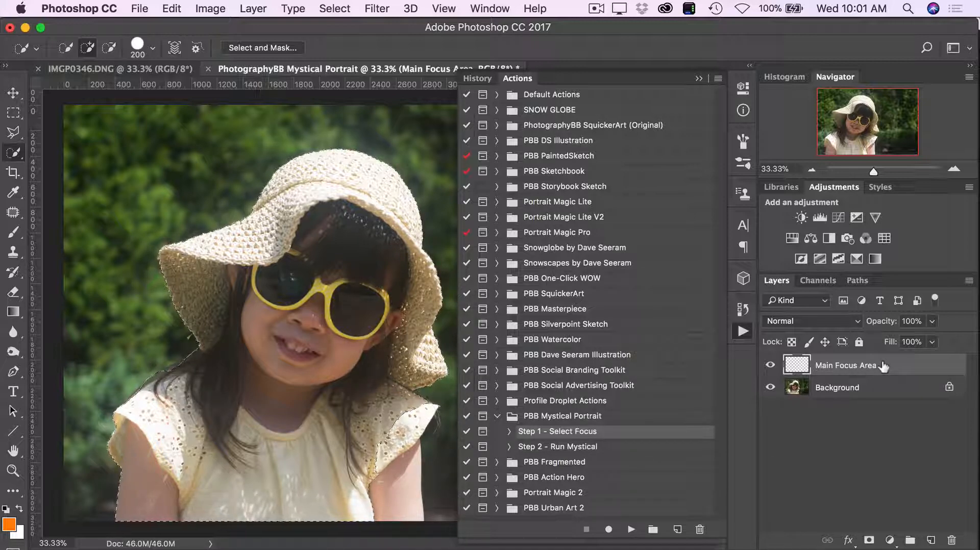
key(shift+F5)
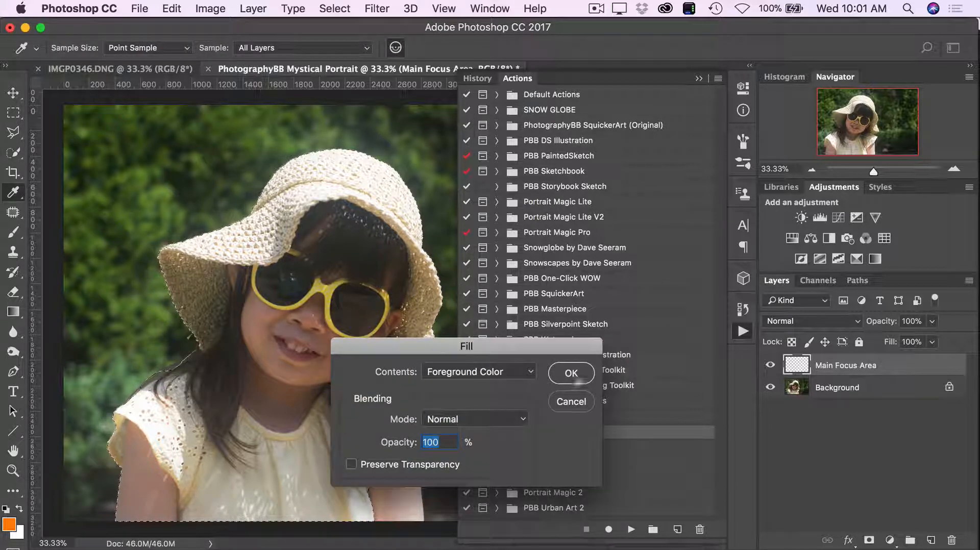
click(507, 372)
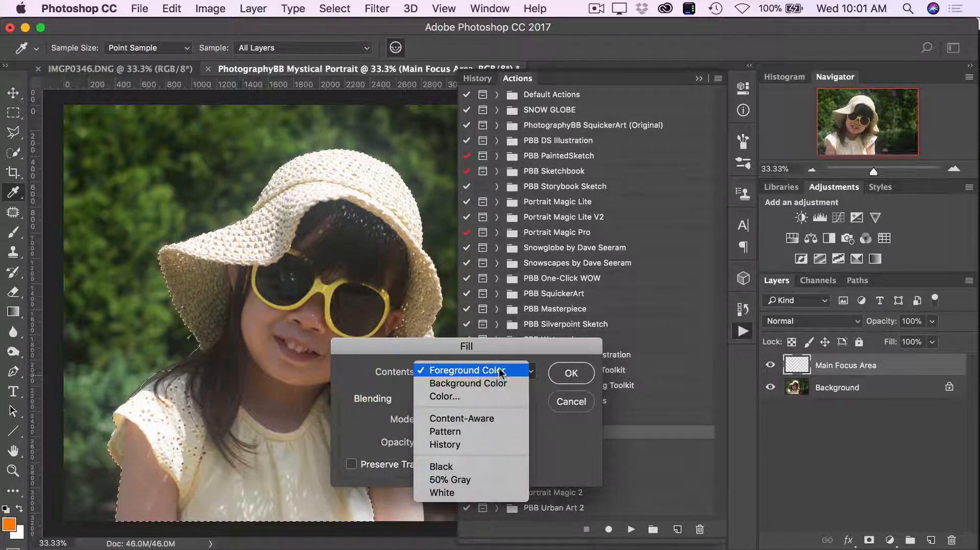
click(500, 370)
click(578, 372)
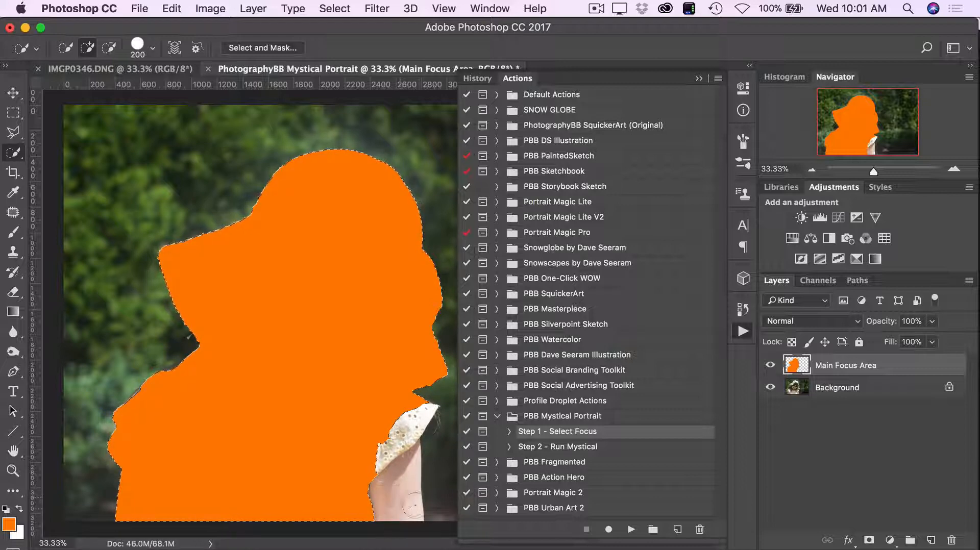
Step: Add the girl's remaining sleeve and arm to the selection on the Background layer, and fill it with the foreground color on Main Focus Area
click(831, 393)
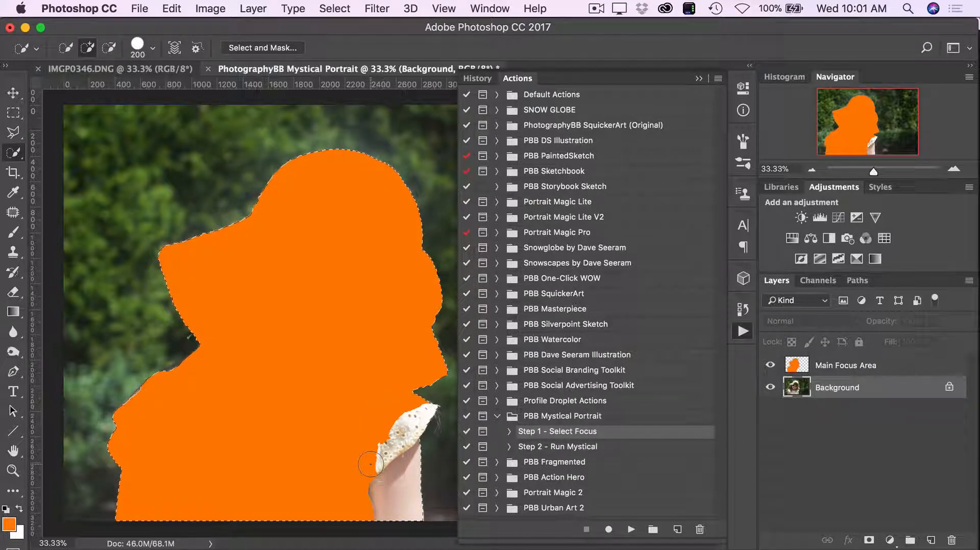
click(832, 368)
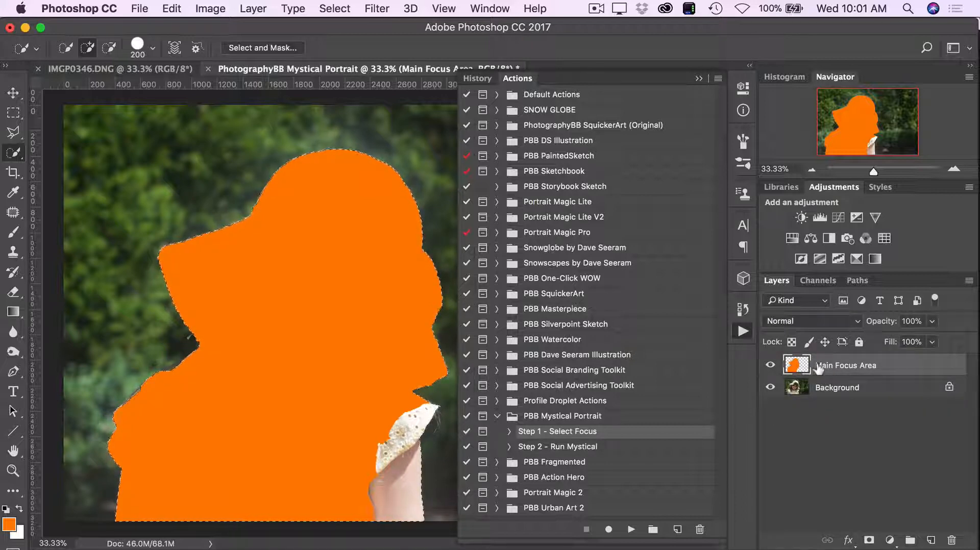
key(shift+BackSpace)
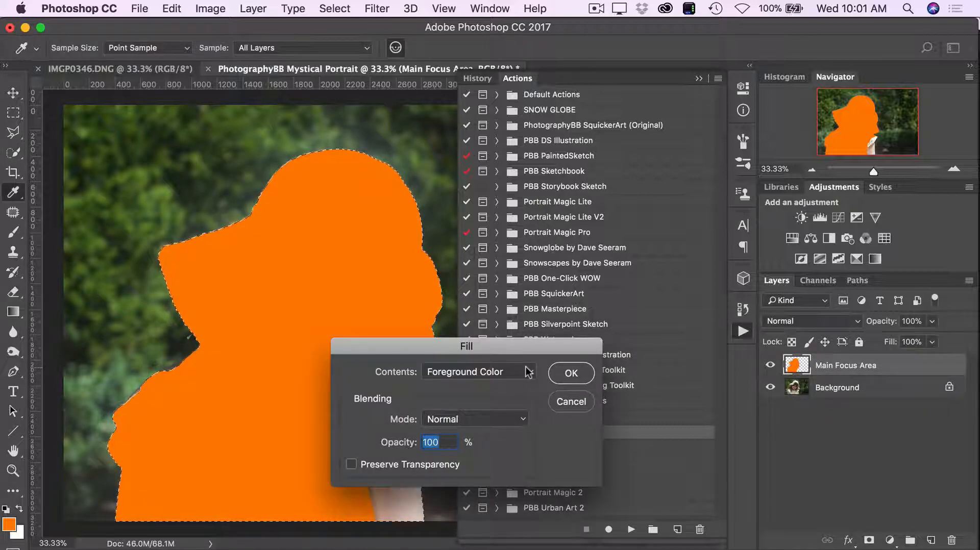
click(573, 374)
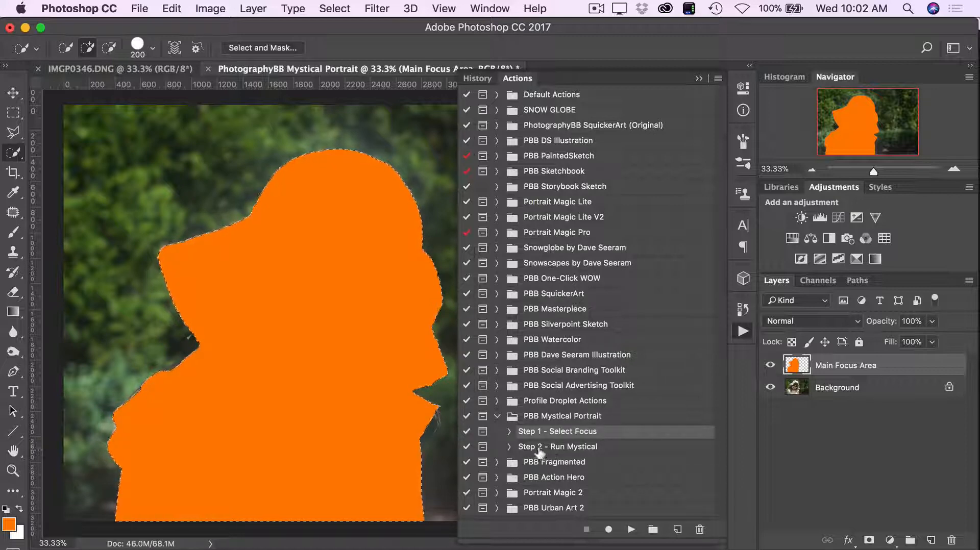
Step: Run the Step 2 - Run Mystical action, dismiss its completion message, and collapse the actions list to uncover the image
click(616, 452)
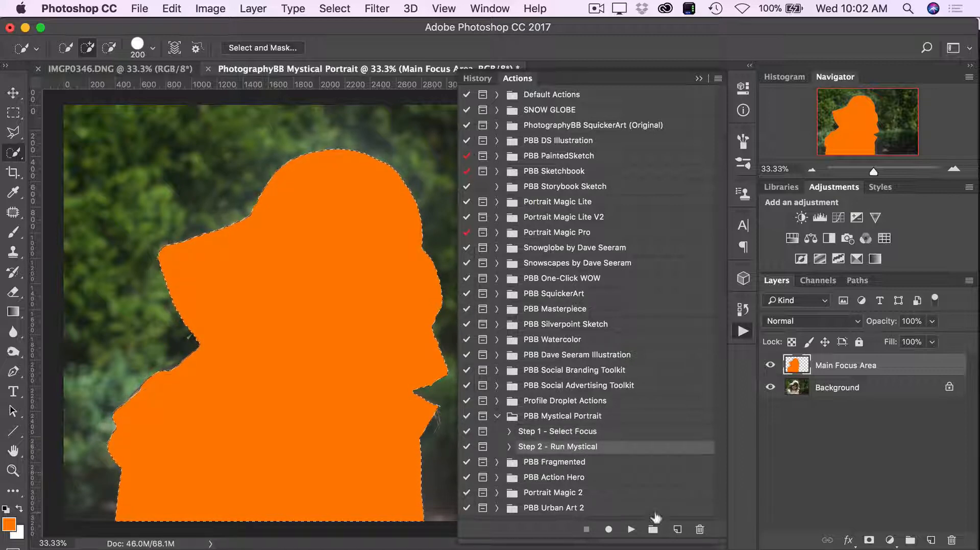
click(631, 530)
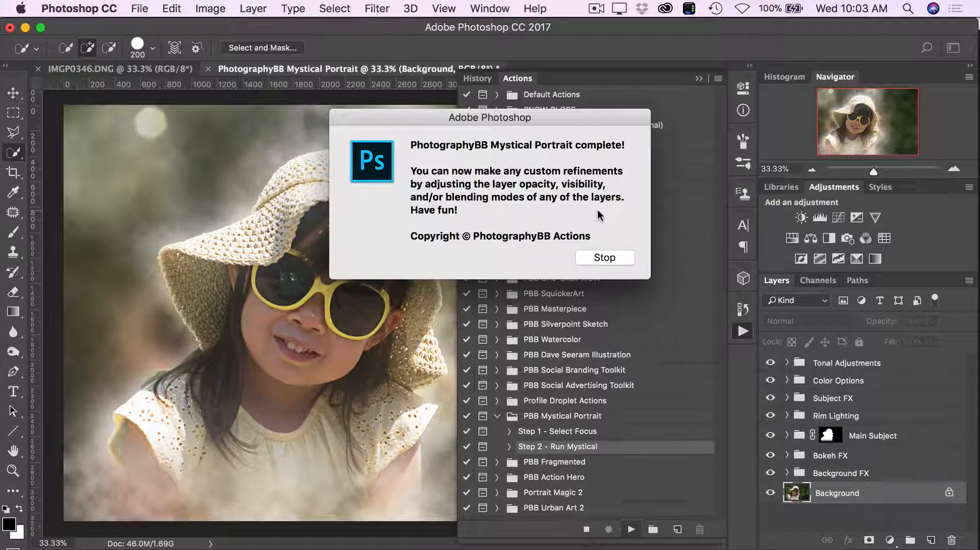
click(589, 258)
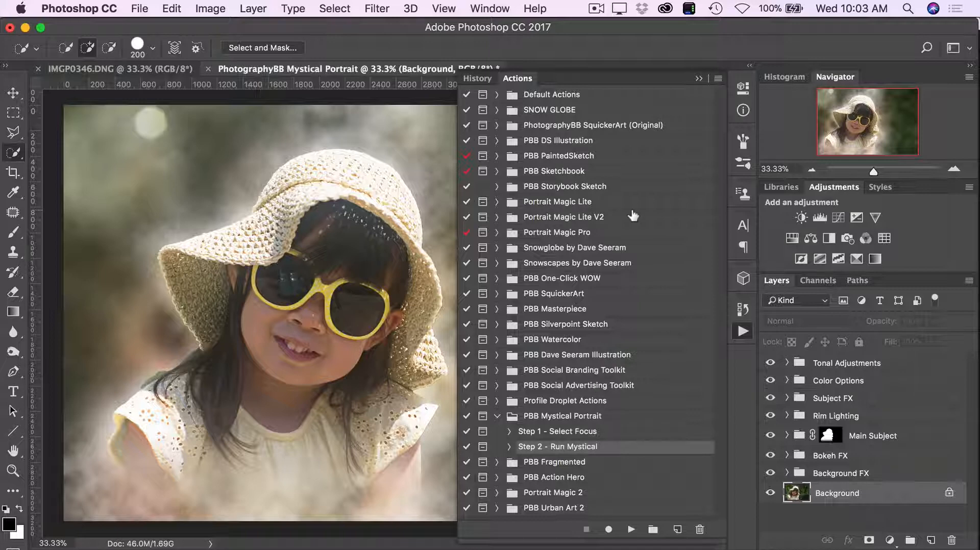
click(699, 80)
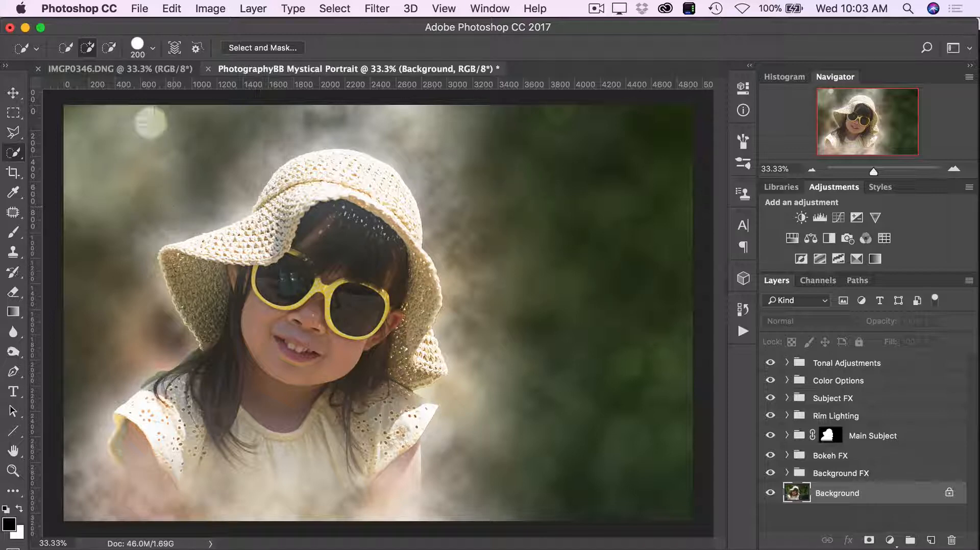
Step: Crop the empty background beside the girl to give the portrait a nearly square frame
click(12, 172)
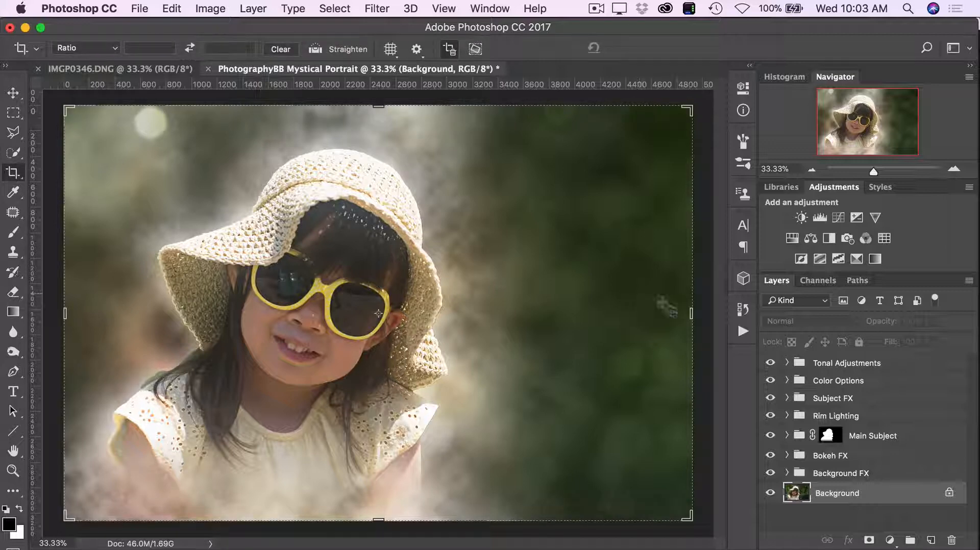
drag(687, 314, 610, 308)
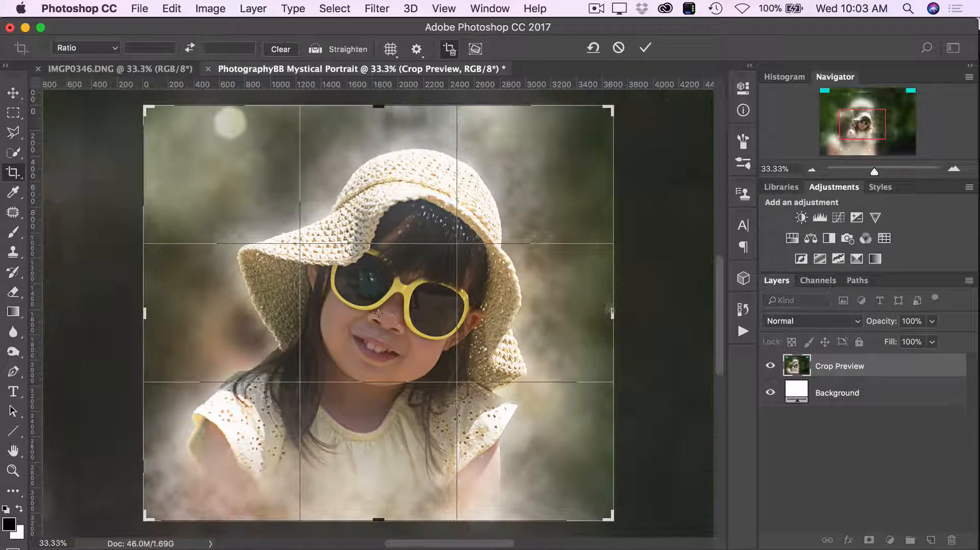
click(646, 48)
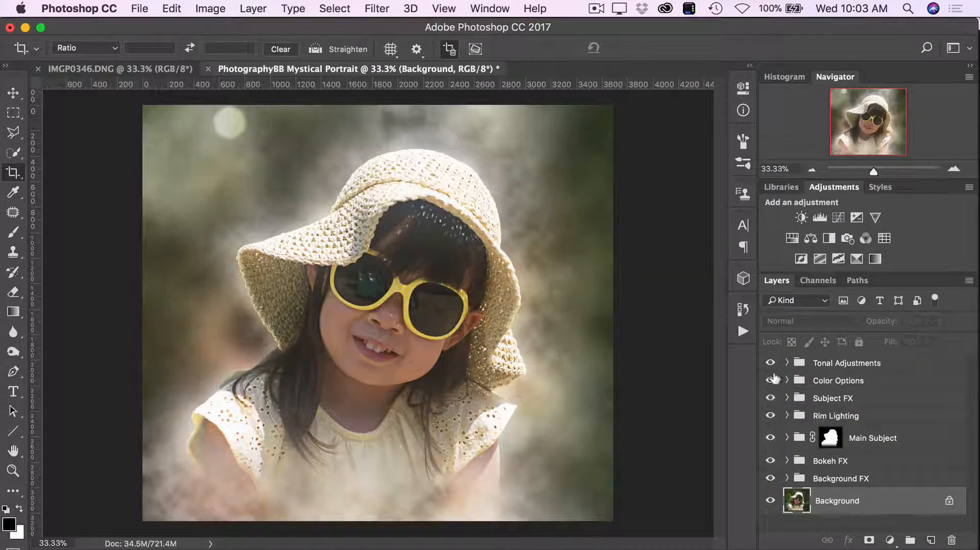
Step: Expand the Tonal Adjustments group and preview the Darken Image and Brighten Image layers one at a time, hiding each again
click(850, 366)
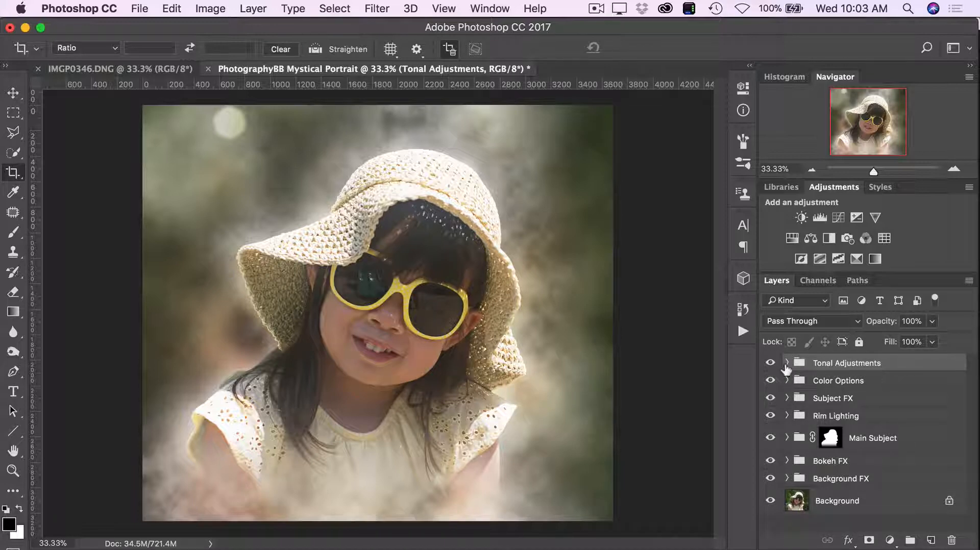
click(787, 363)
click(786, 363)
click(787, 363)
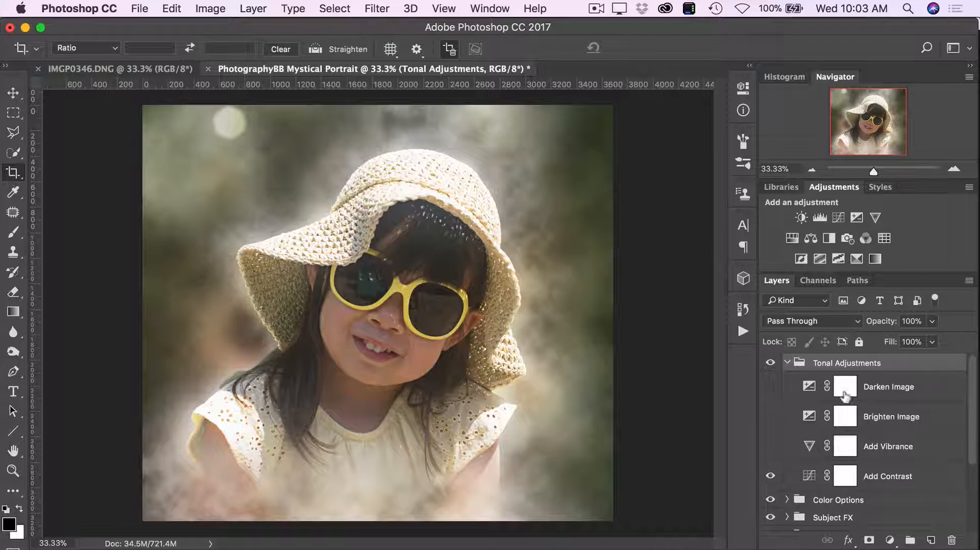
click(771, 388)
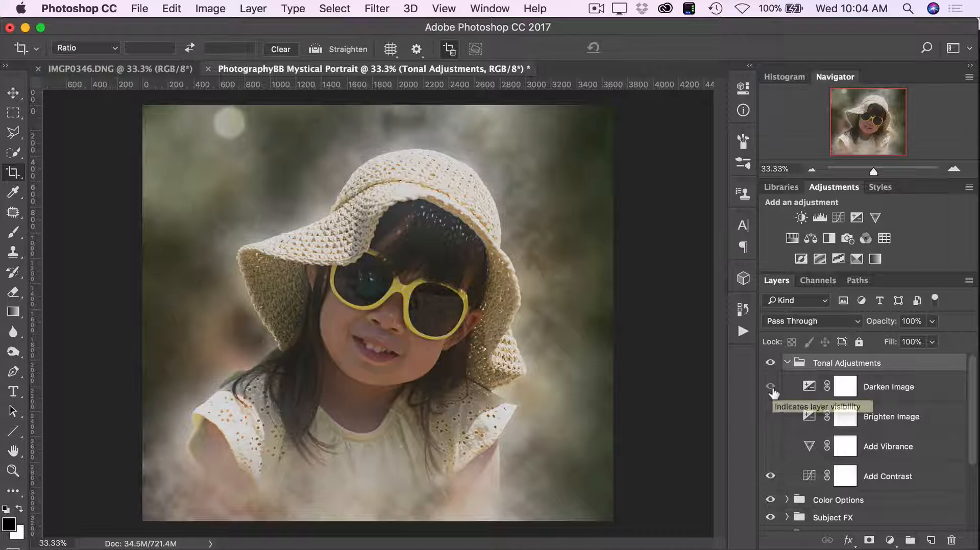
click(771, 387)
click(771, 417)
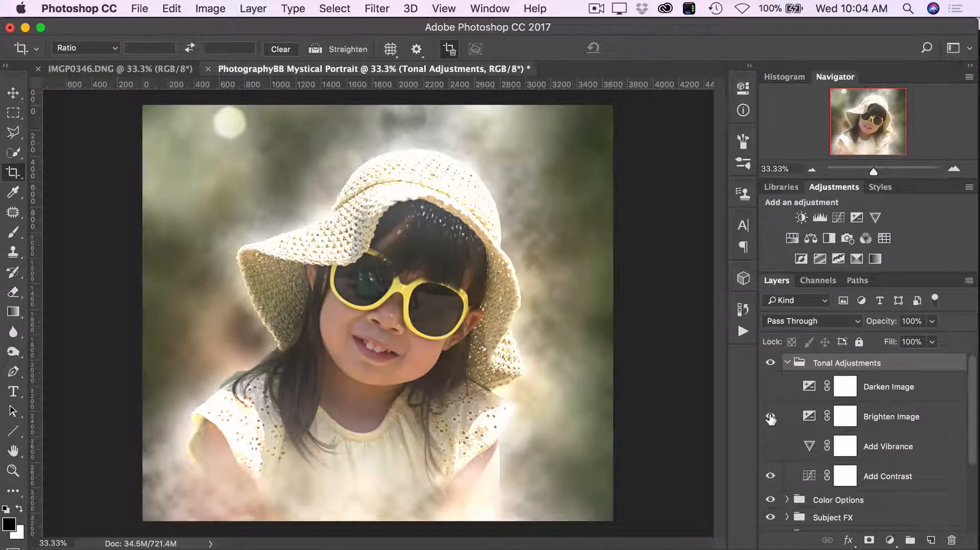
click(771, 417)
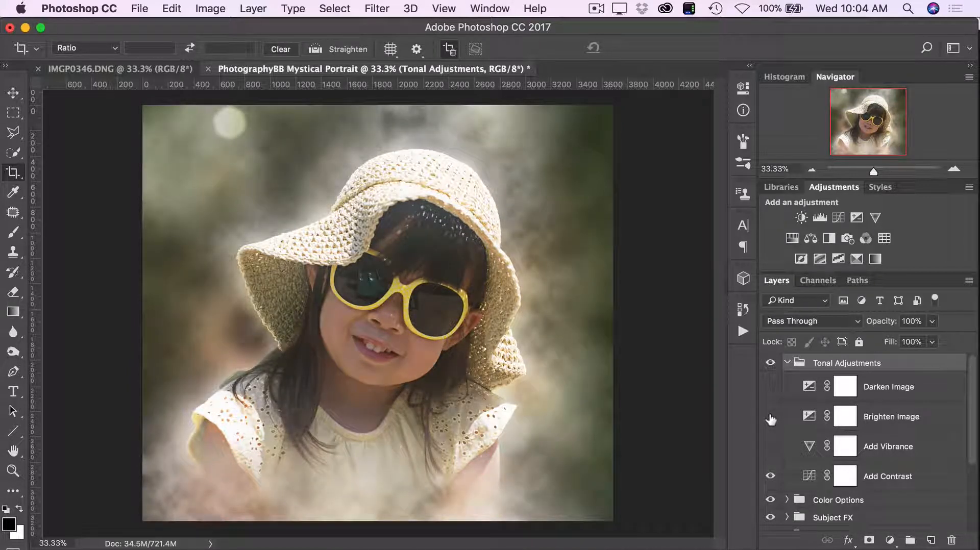
Step: Preview the Darken Image layer once more and inspect its Exposure settings without changing them
click(771, 388)
click(771, 388)
double_click(809, 388)
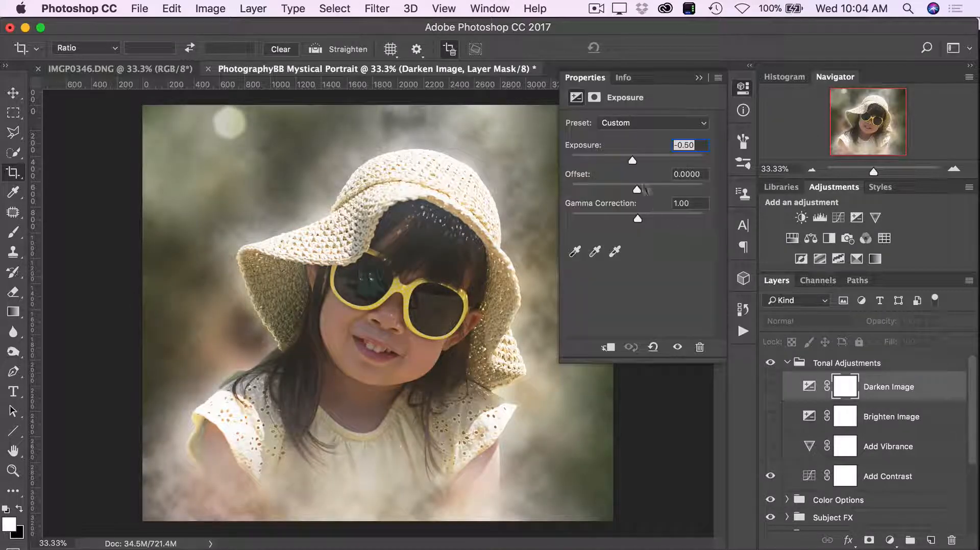
click(698, 77)
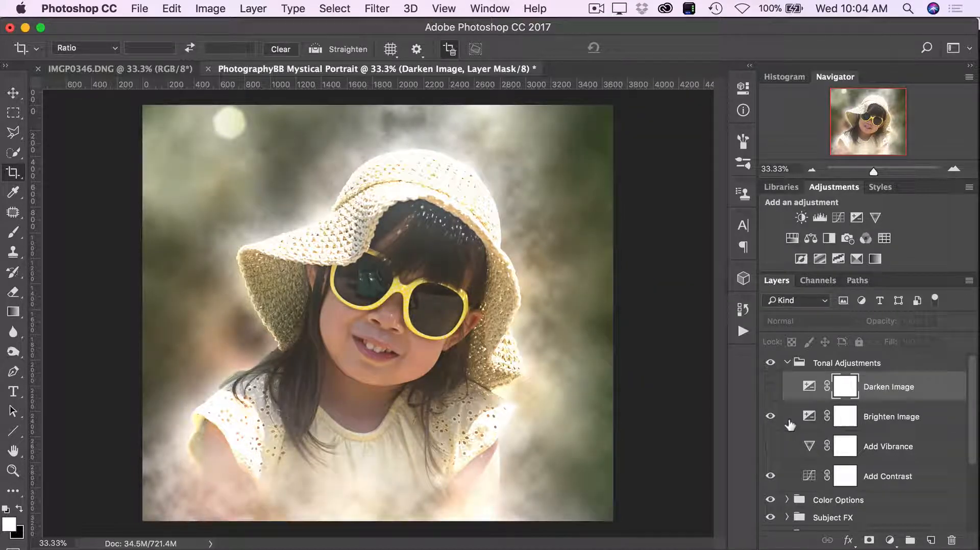
Step: Turn on the Brighten Image layer and reduce its opacity to 50%
click(789, 421)
click(770, 418)
click(771, 417)
click(770, 417)
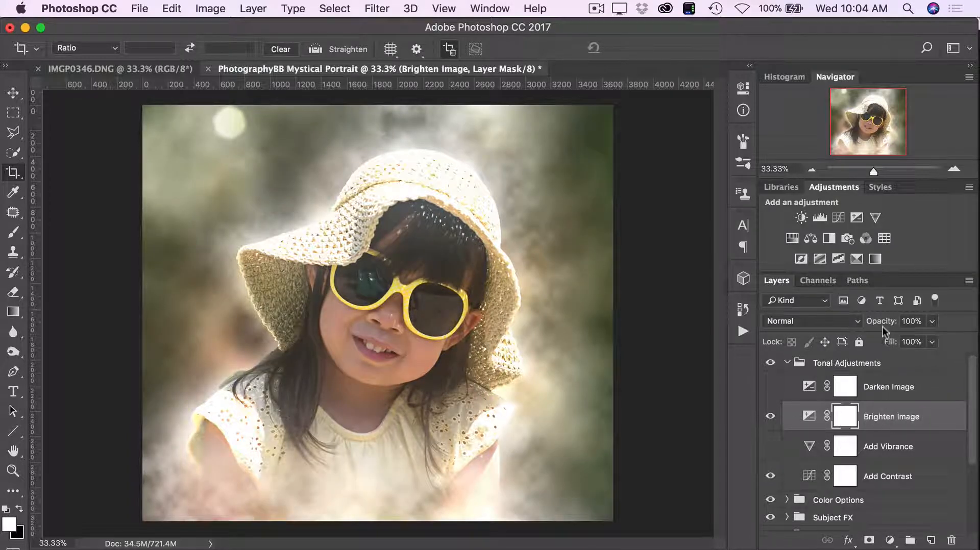
click(932, 322)
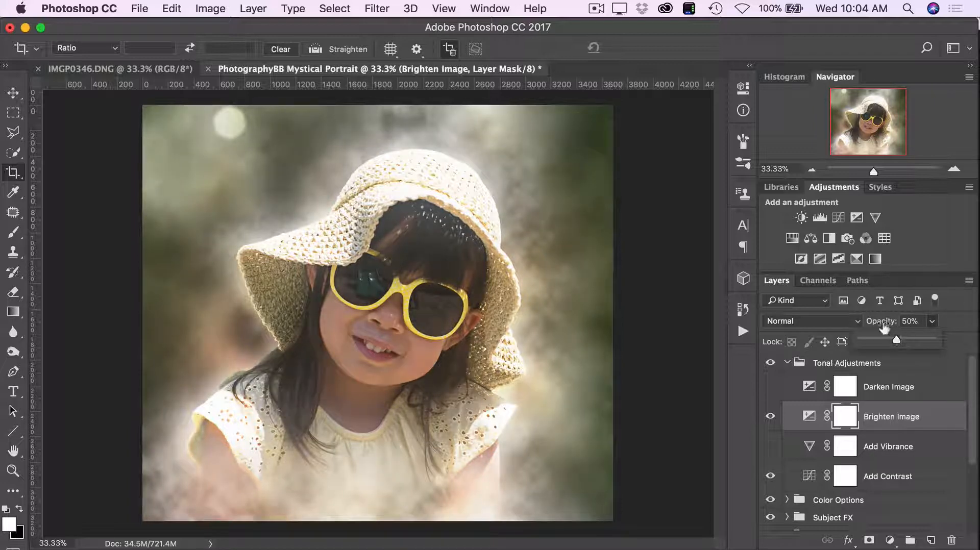
click(934, 322)
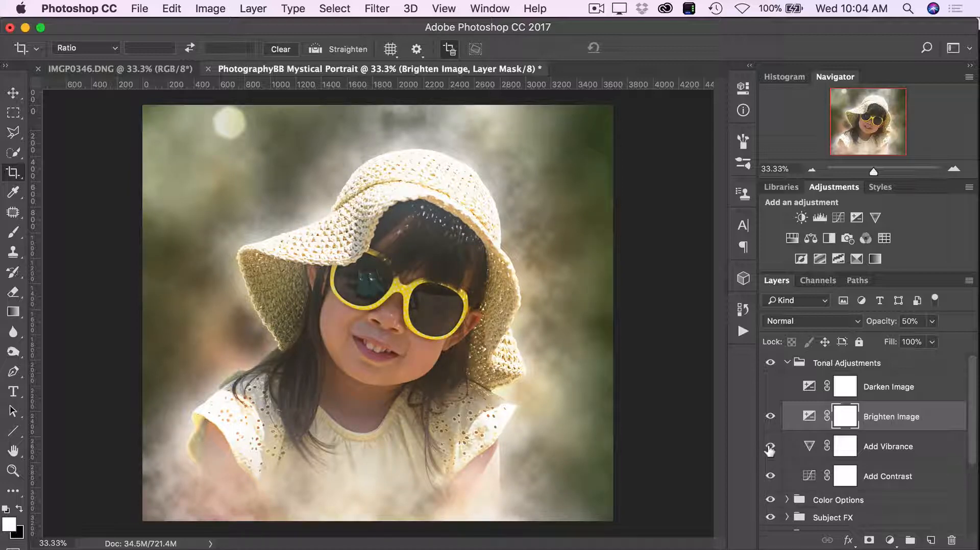
Step: Turn on the Add Vibrance layer and set its saturation to +5
click(810, 447)
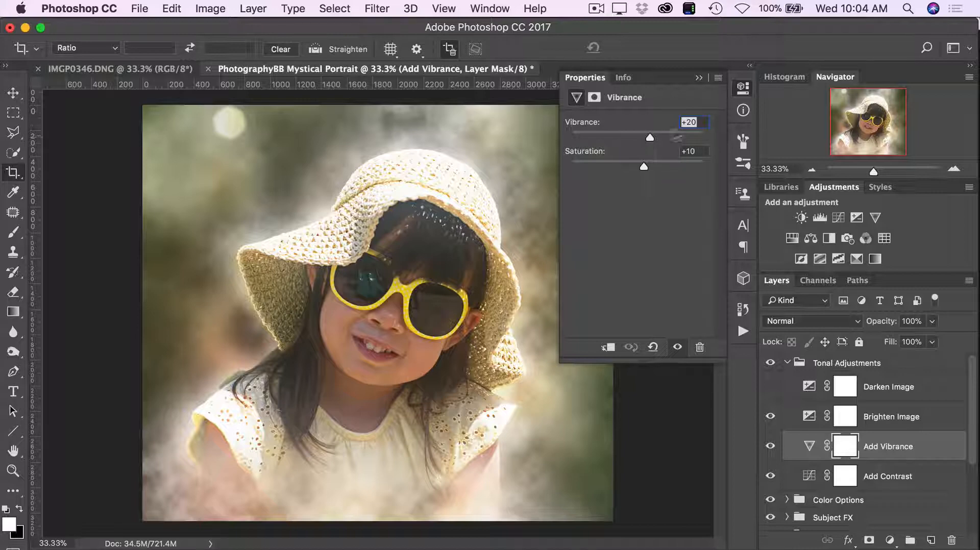
click(690, 152)
key(Down)
key(Down)
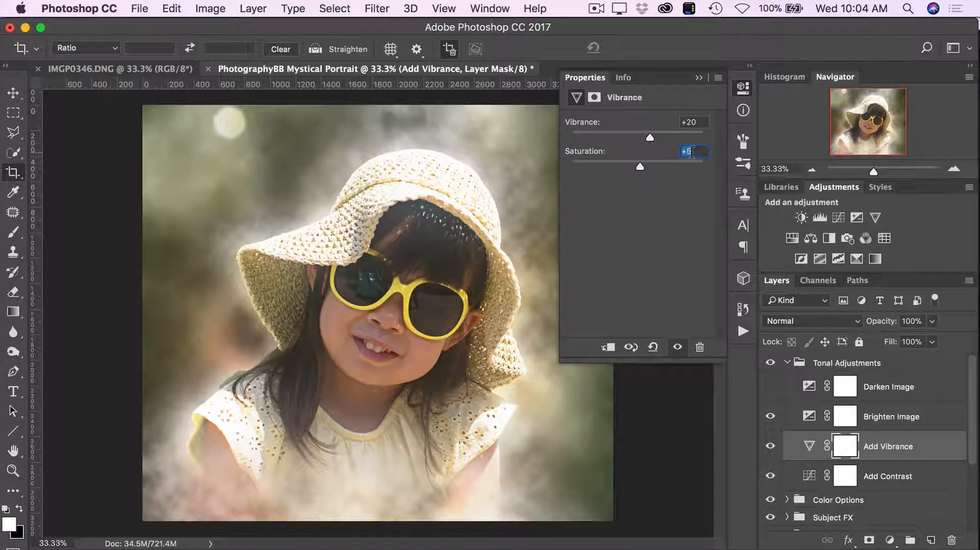
click(699, 78)
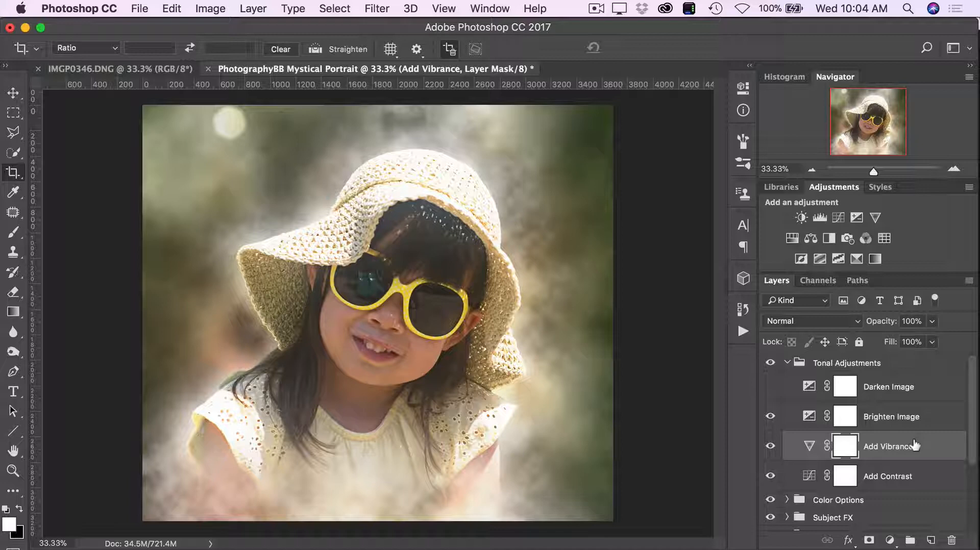
Step: Compare the portrait with and without the Add Contrast layer, and examine that layer's curve
click(771, 477)
click(771, 476)
click(771, 477)
click(771, 477)
click(771, 477)
click(924, 479)
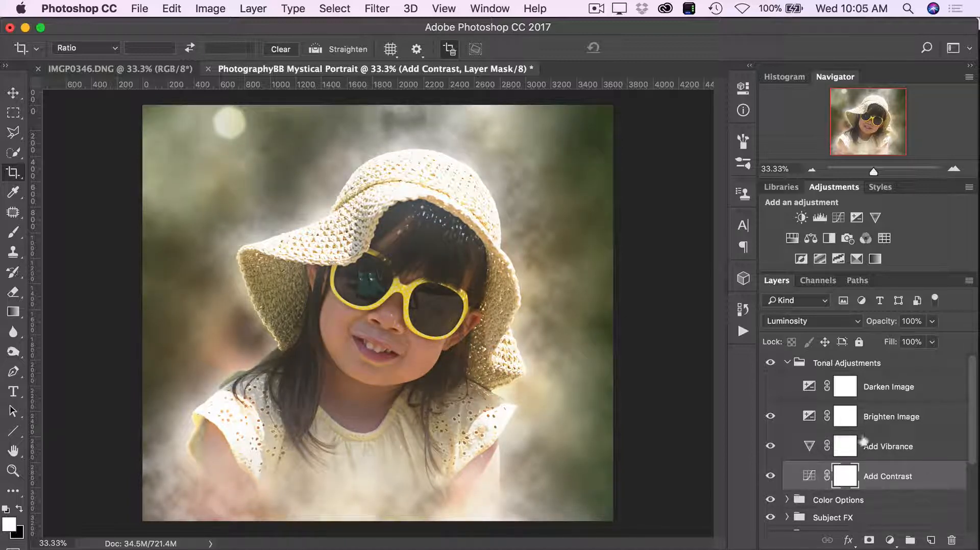
double_click(809, 476)
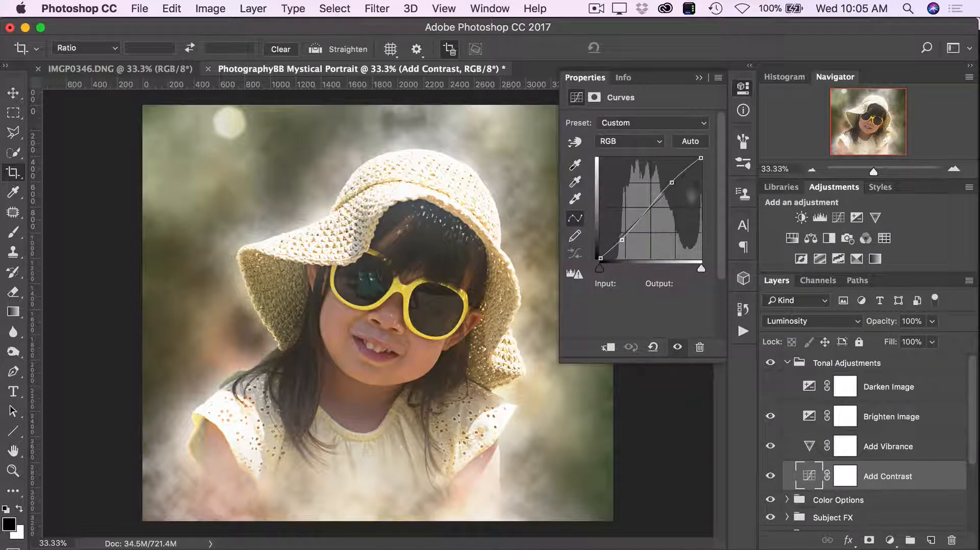
click(699, 77)
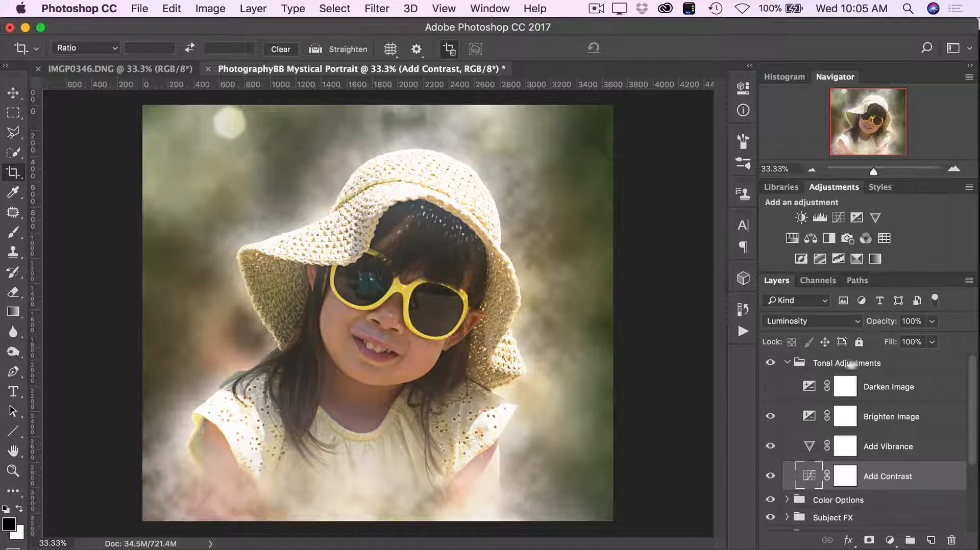
Step: Collapse the Tonal Adjustments group and expand Color Options to review the color layers it offers
click(787, 363)
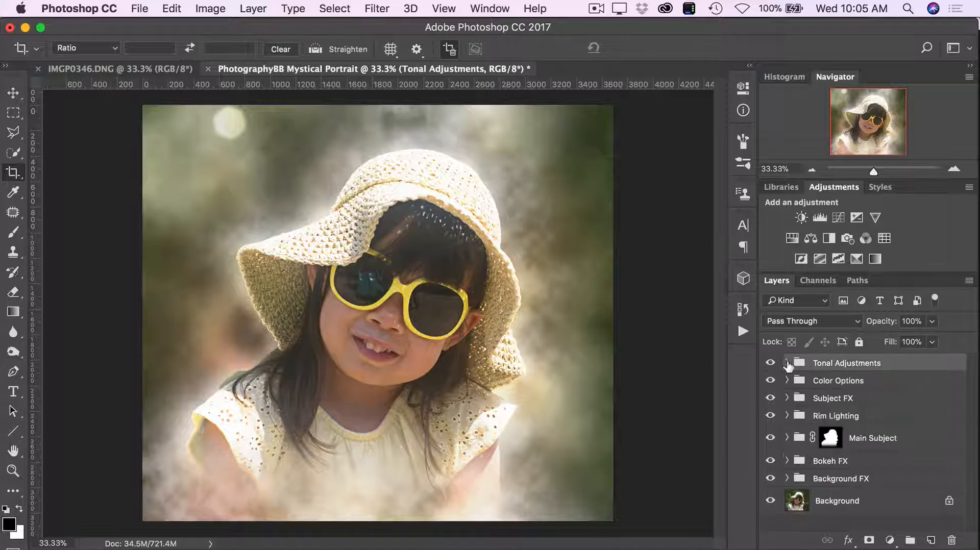
click(854, 388)
click(787, 381)
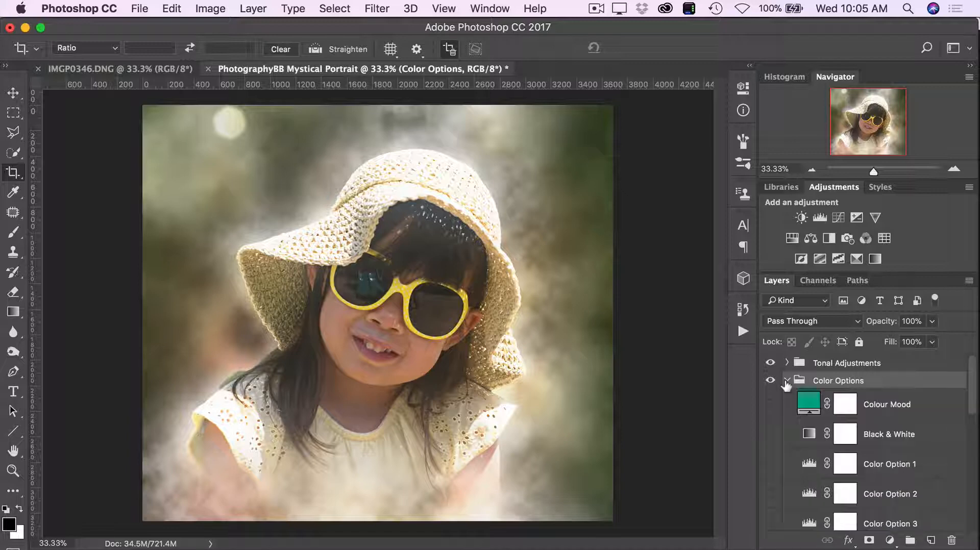
scroll(831, 491, down, 3)
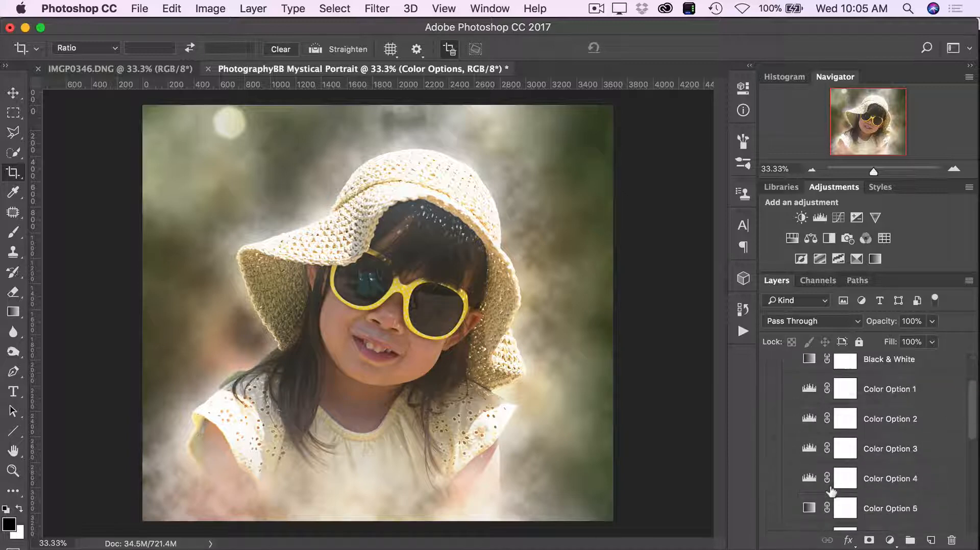
scroll(831, 491, down, 7)
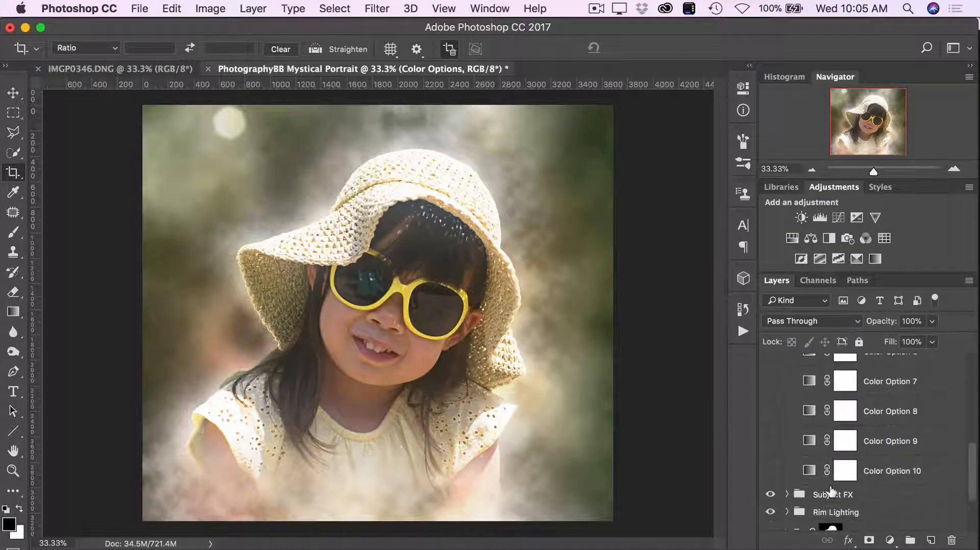
scroll(845, 452, up, 8)
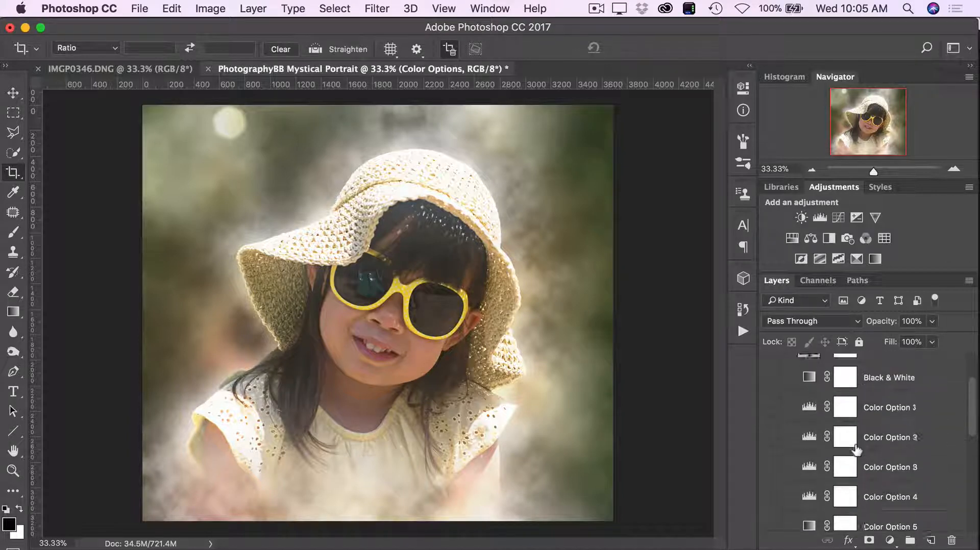
scroll(857, 449, up, 2)
Step: Preview the Colour Mood layer with a purple #8032a8 fill at 43% opacity, and leave the layer hidden
click(825, 411)
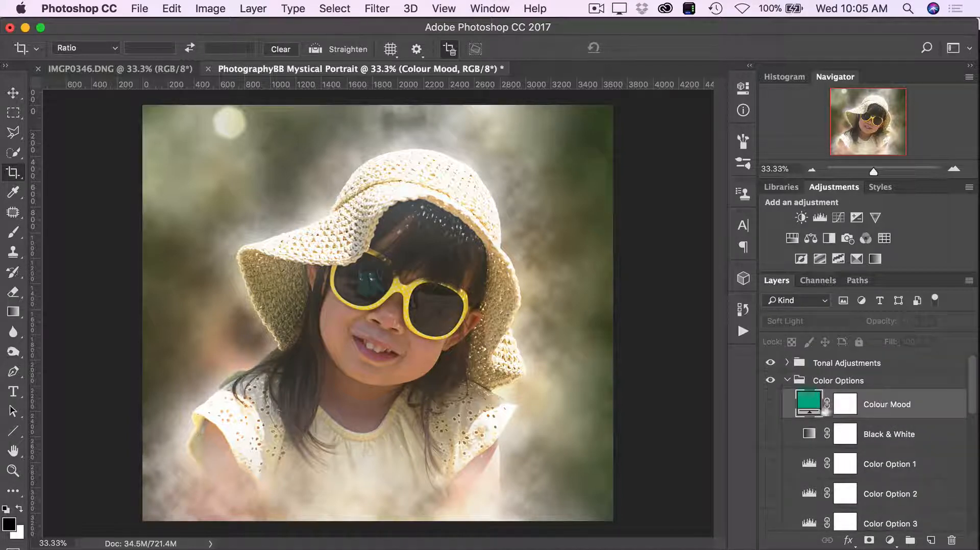
click(771, 405)
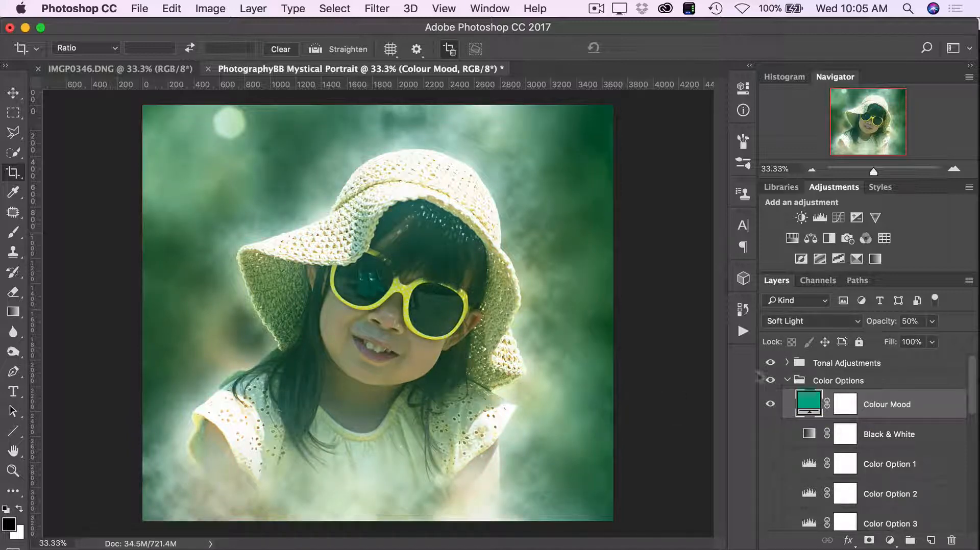
double_click(811, 402)
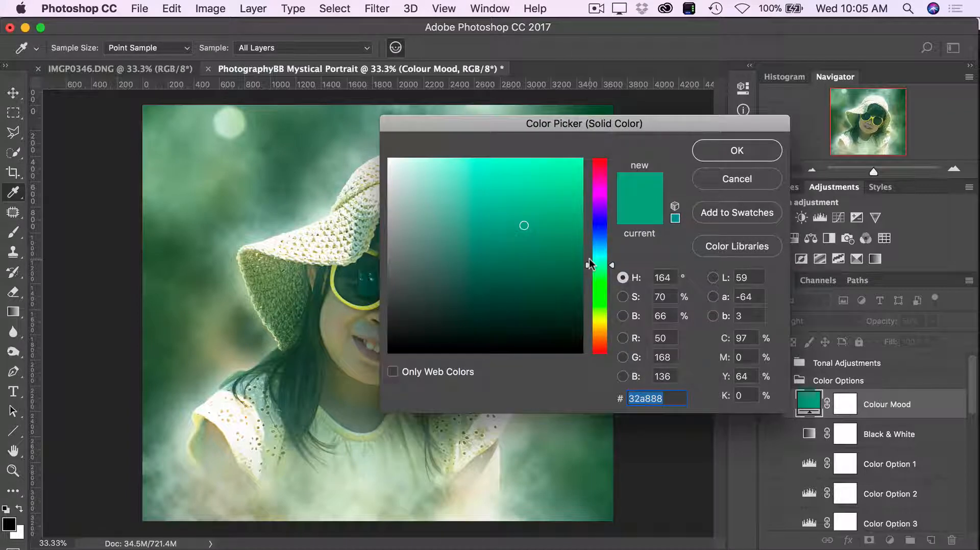
drag(590, 264, 603, 295)
drag(604, 297, 602, 229)
drag(632, 127, 740, 126)
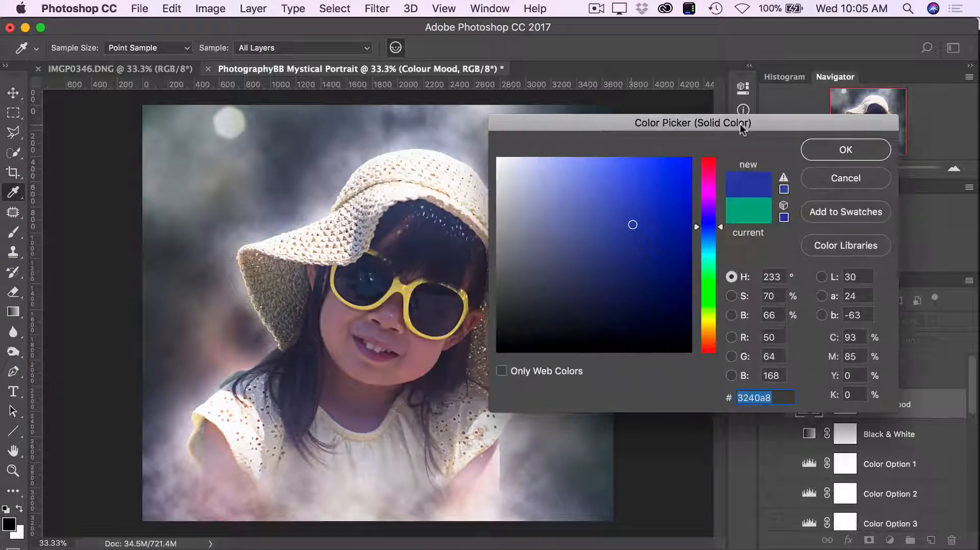
click(702, 213)
drag(702, 213, 703, 200)
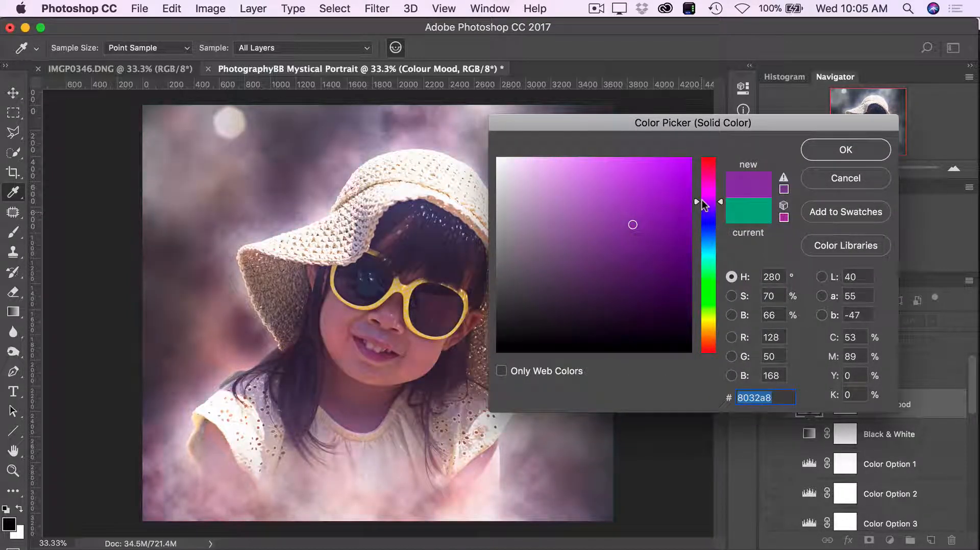
click(840, 150)
mouse_move(888, 324)
mouse_down()
mouse_move(871, 324)
mouse_move(914, 325)
mouse_move(881, 325)
mouse_up()
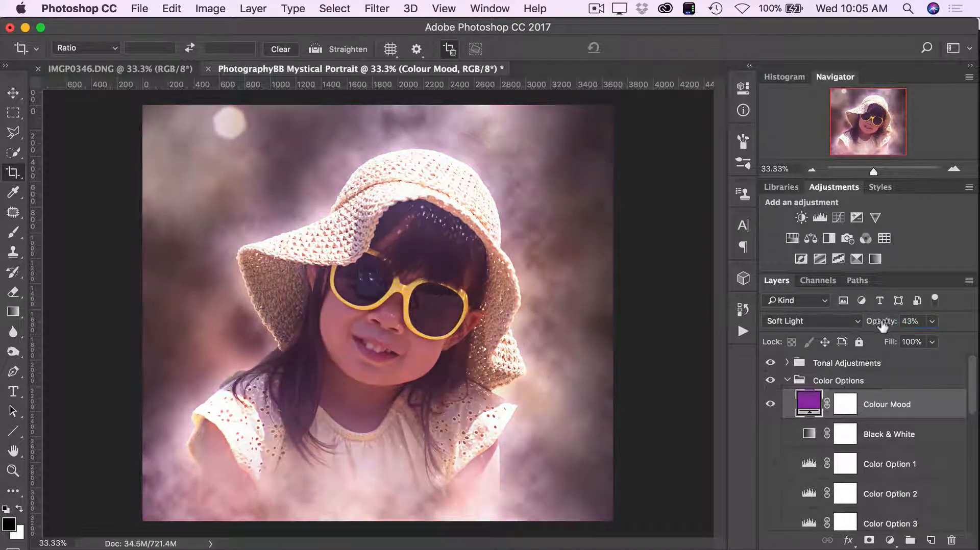
click(771, 406)
Step: Preview Black & White and Color Options 1, 2 and 3 individually, hiding each again, and look over the remaining color options
click(770, 434)
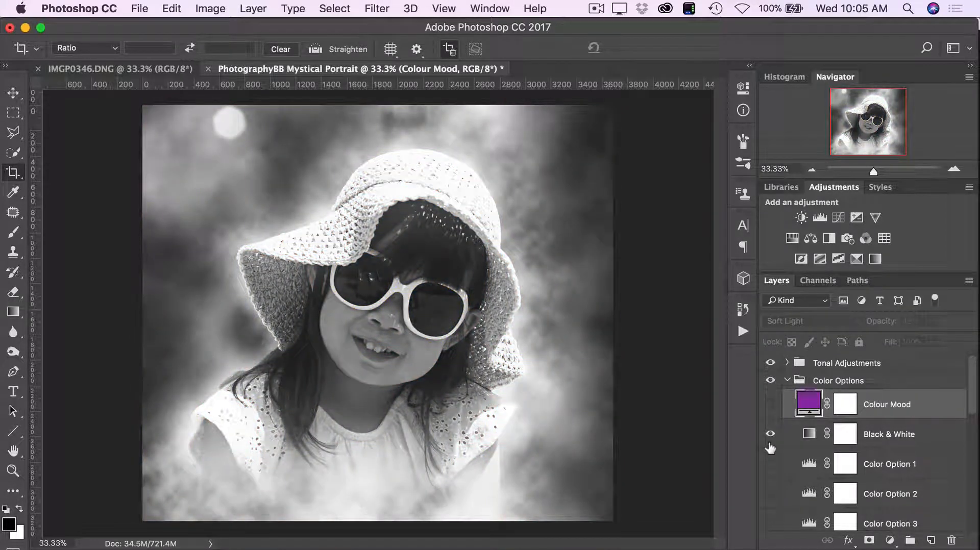
click(771, 434)
click(770, 464)
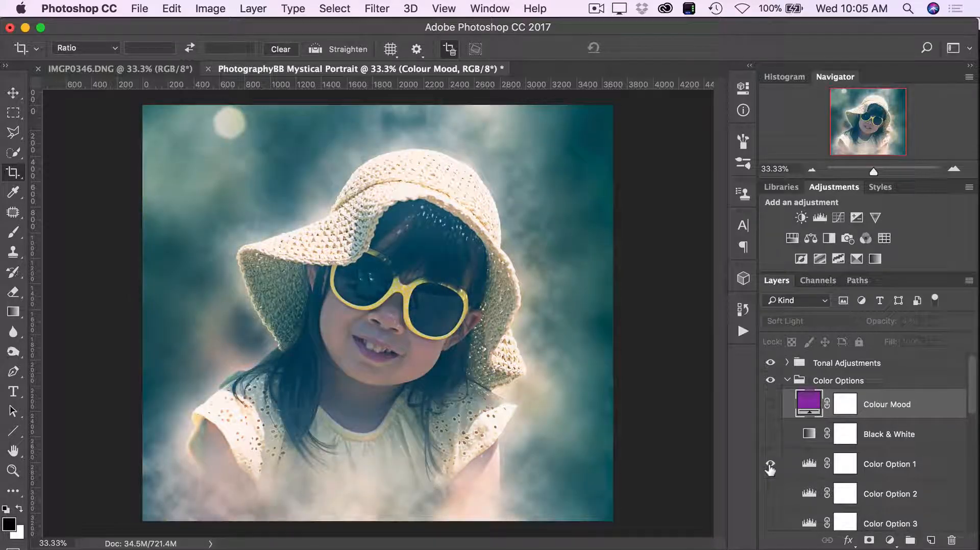
click(771, 464)
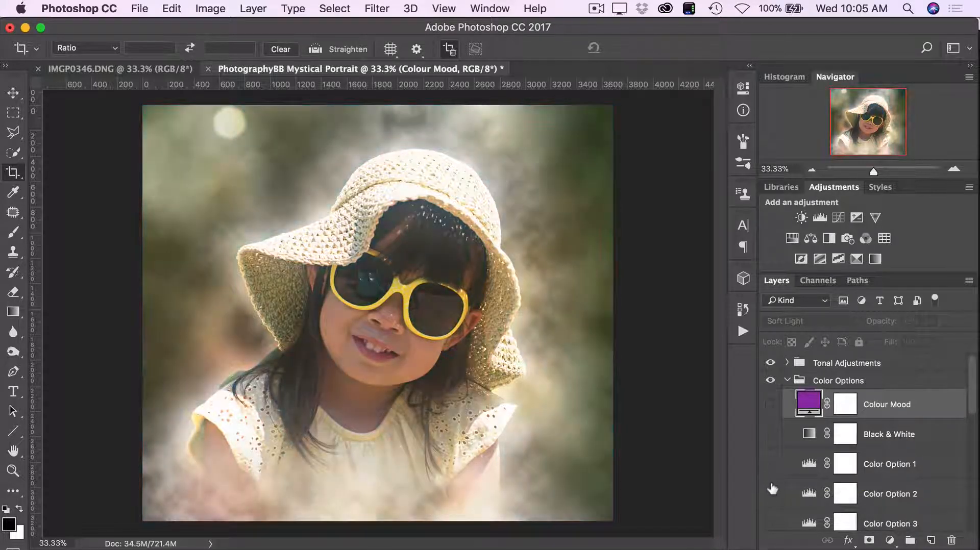
click(770, 495)
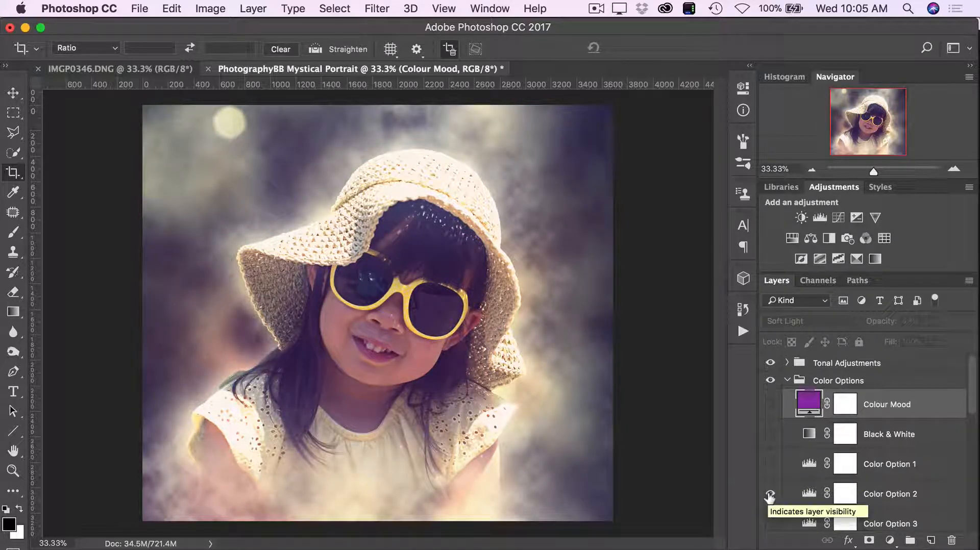
click(770, 495)
click(770, 524)
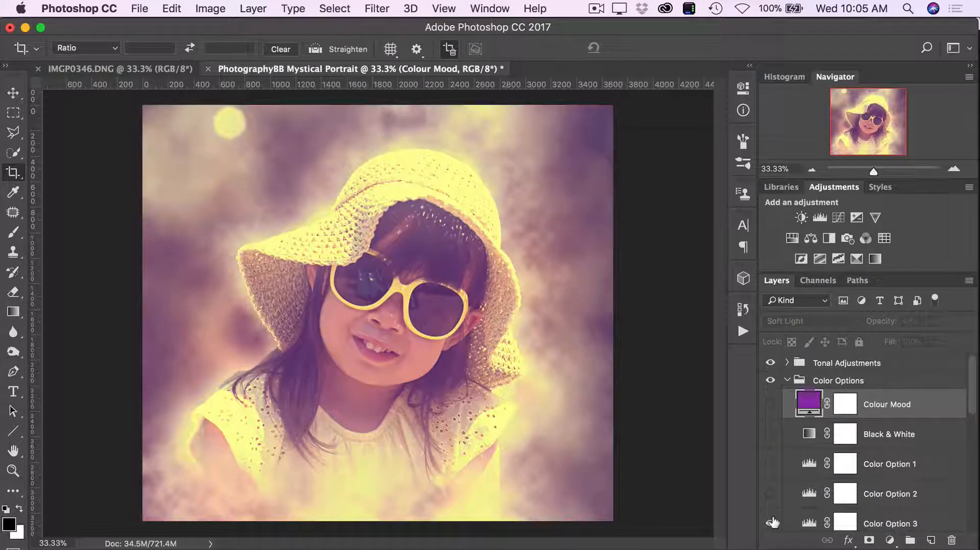
click(771, 524)
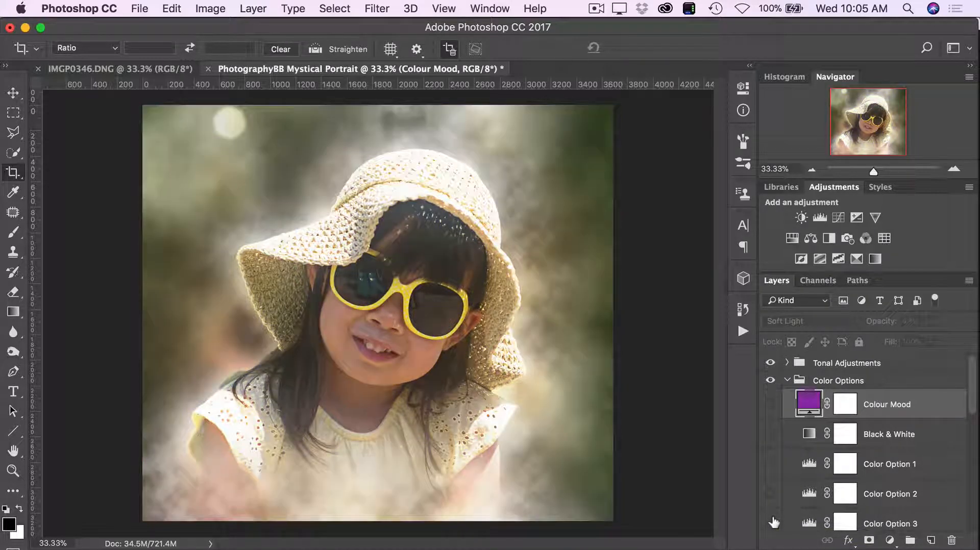
scroll(829, 508, down, 10)
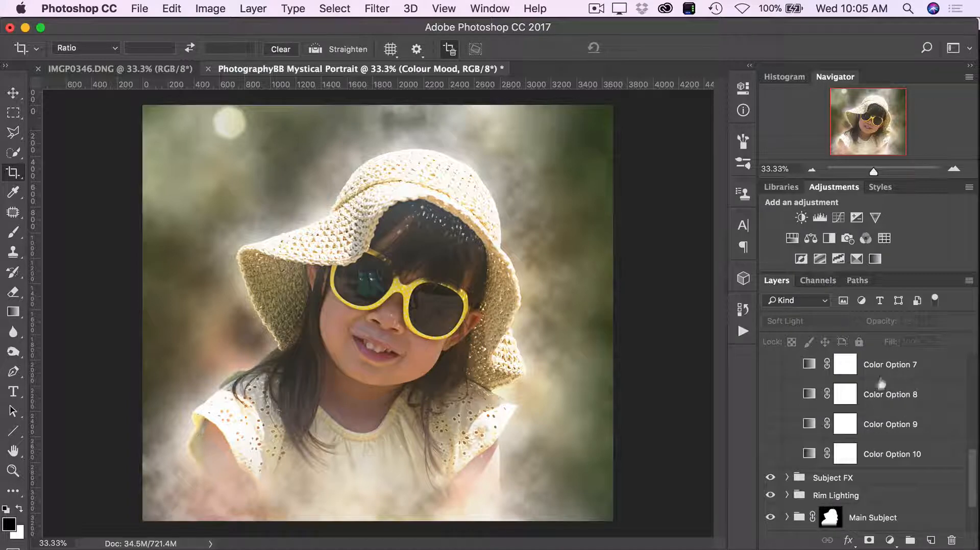
scroll(830, 505, up, 10)
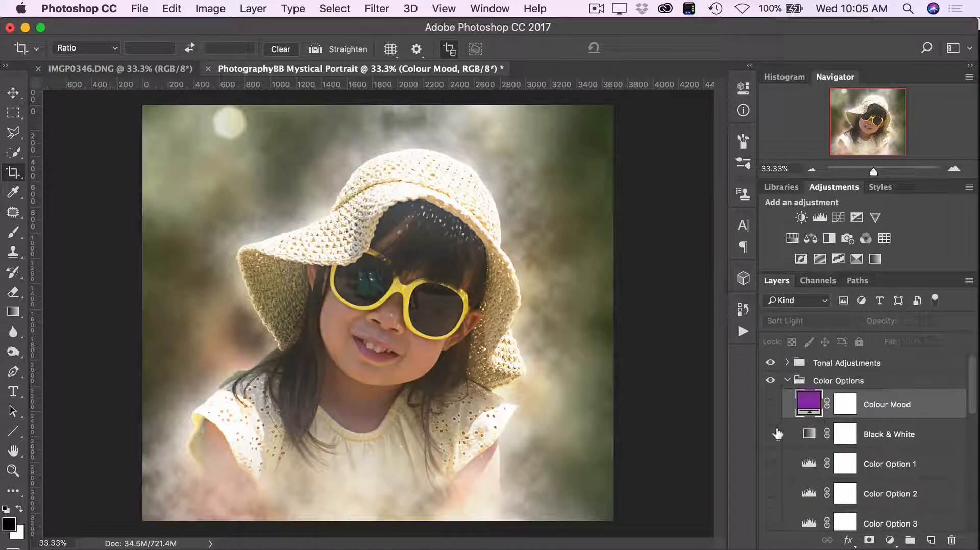
Step: Preview the Black & White and Color Option 1 layers once more, hide both, and collapse the Color Options group
click(770, 434)
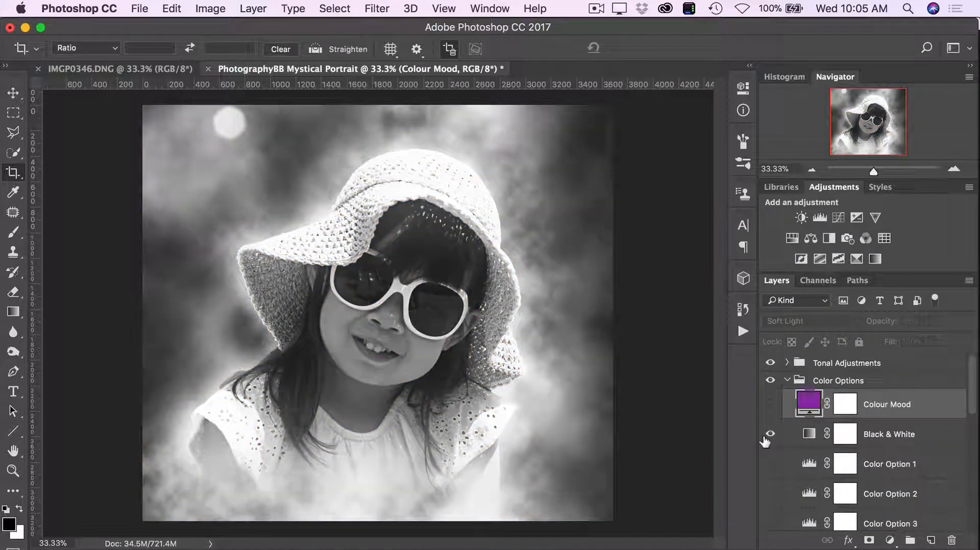
click(770, 435)
click(770, 464)
click(770, 465)
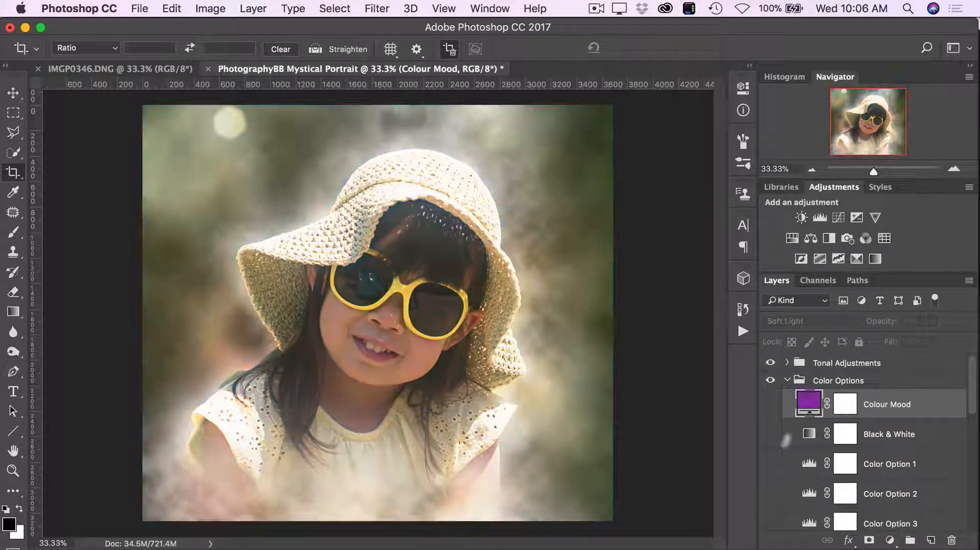
click(789, 382)
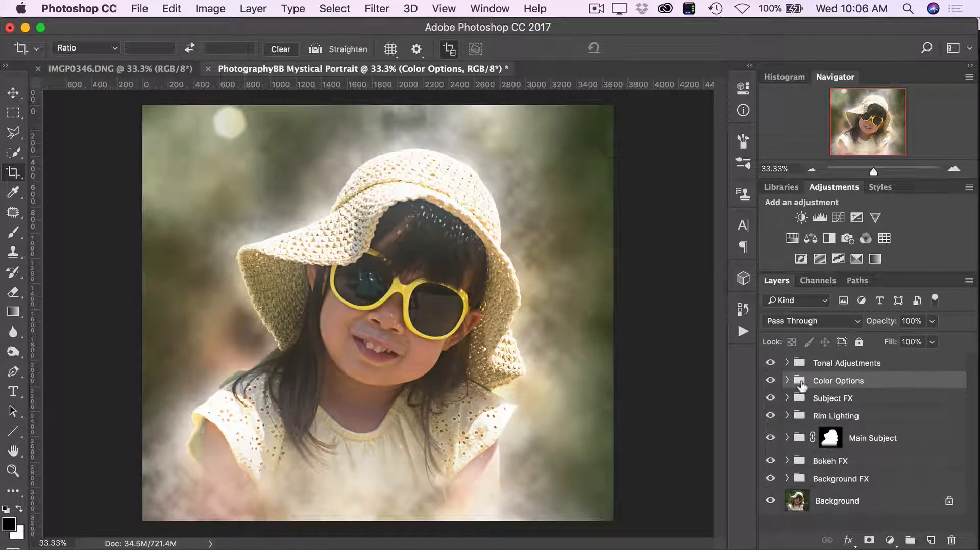
Step: Expand Subject FX and paint white on the Glitter FX layer mask with the 750 px brush, spreading glitter above and beside the hat
click(828, 399)
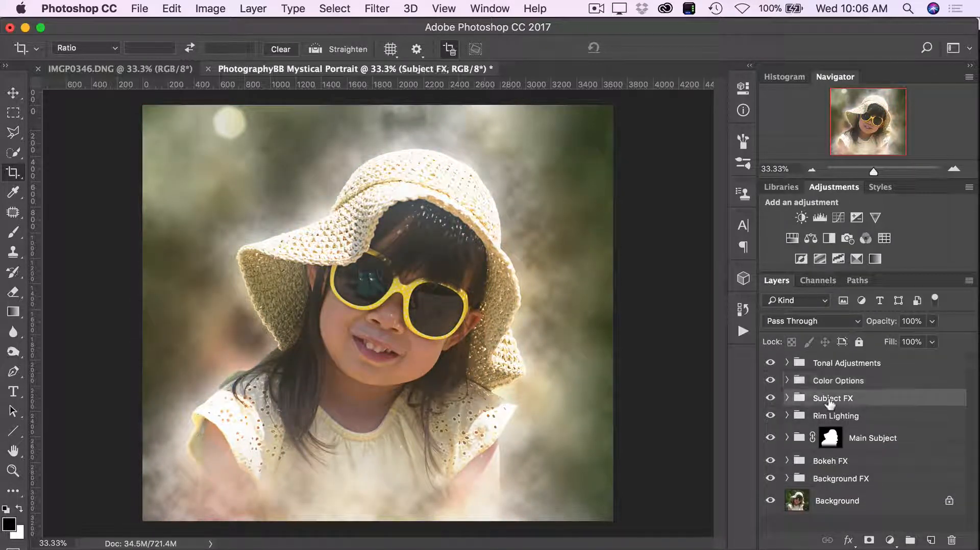
click(787, 399)
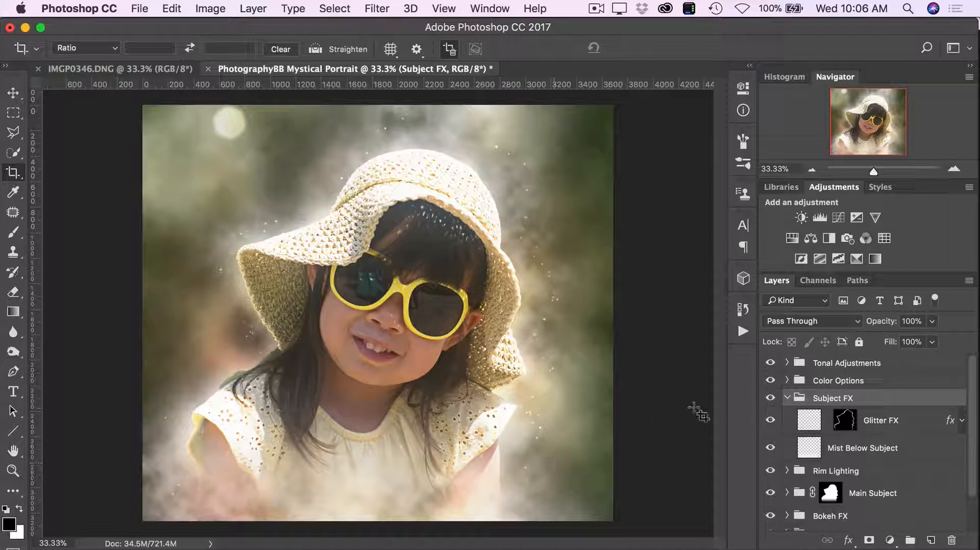
key(b)
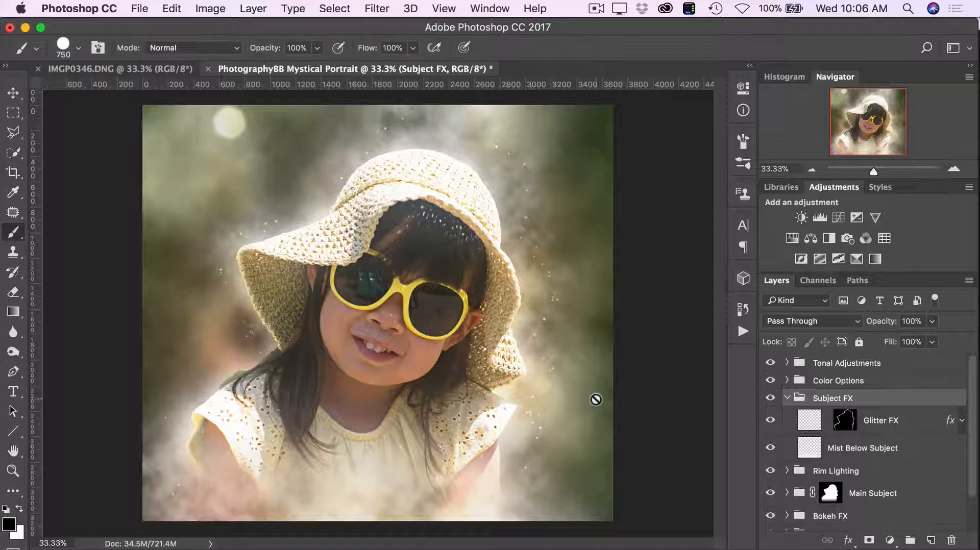
click(844, 429)
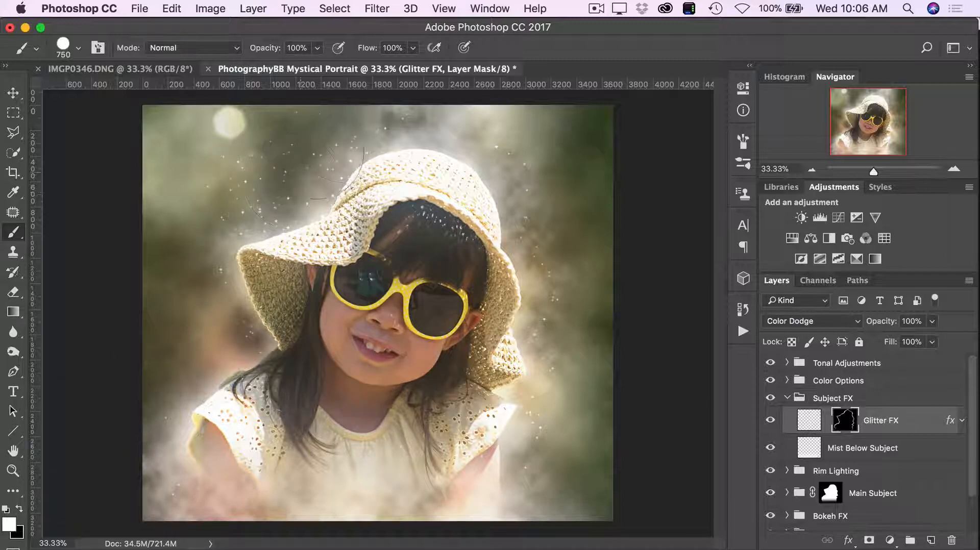
mouse_move(358, 164)
mouse_down()
mouse_move(388, 148)
mouse_move(553, 141)
mouse_move(569, 239)
mouse_move(573, 407)
mouse_up()
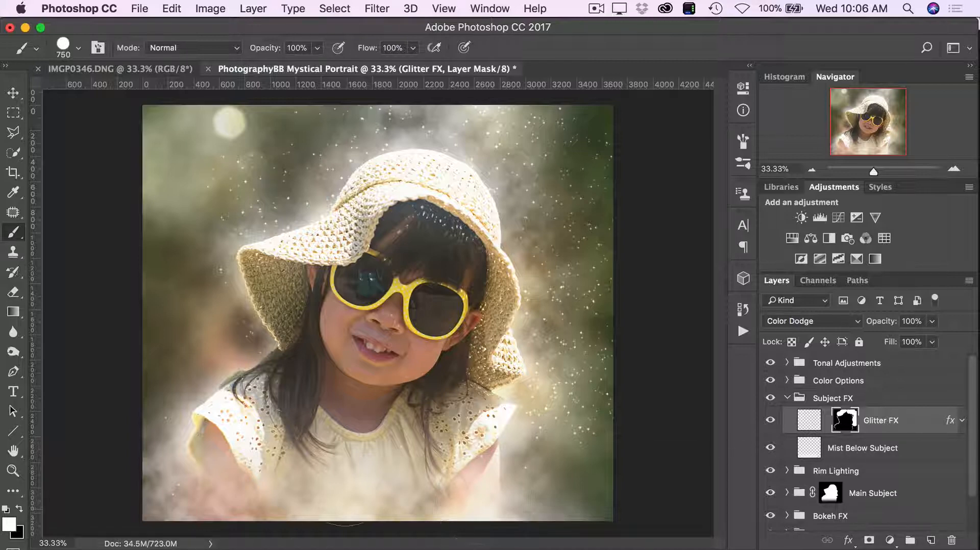
Step: Compare the portrait with and without the Mist Below Subject layer, and set that layer's opacity to 72%
click(770, 448)
click(770, 448)
click(770, 448)
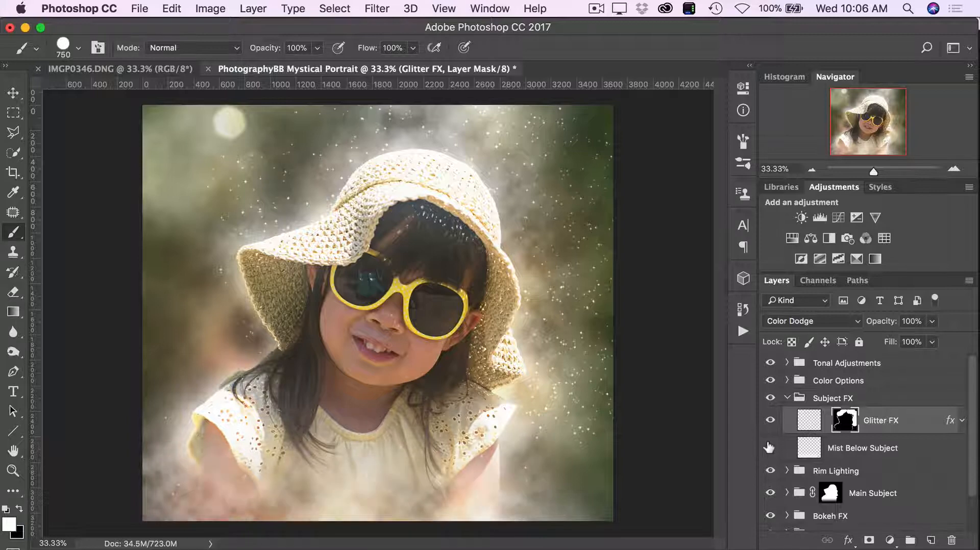
click(770, 447)
click(874, 449)
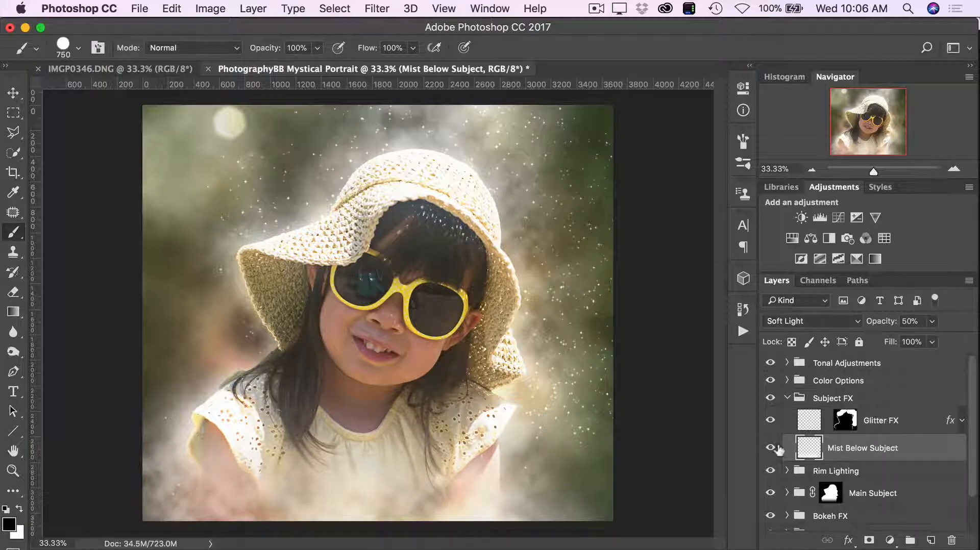
click(770, 449)
click(770, 448)
click(879, 327)
drag(879, 329, 898, 323)
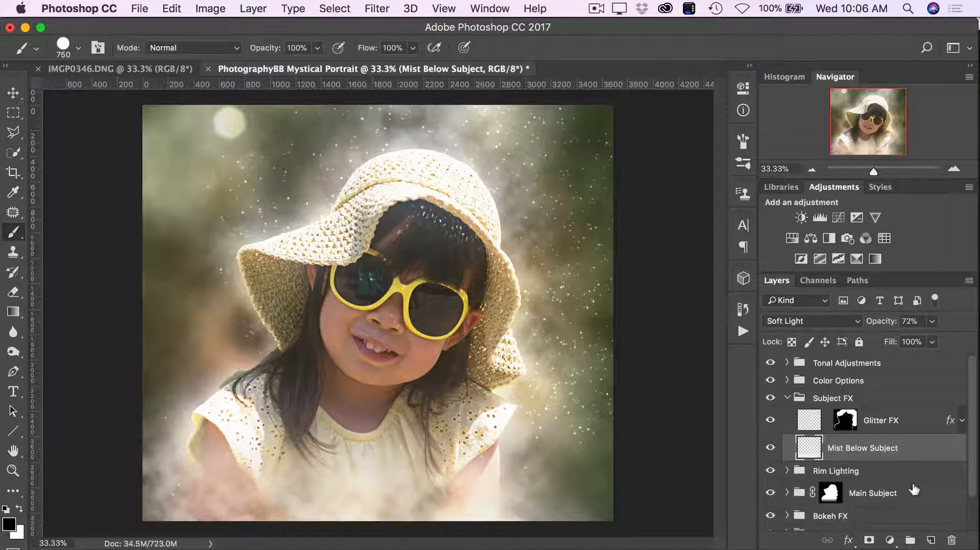
Step: Collapse Subject FX, expand Rim Lighting, and preview the effect of the Rim Light Hard Edge and Rim Light Main layers
click(789, 399)
click(837, 417)
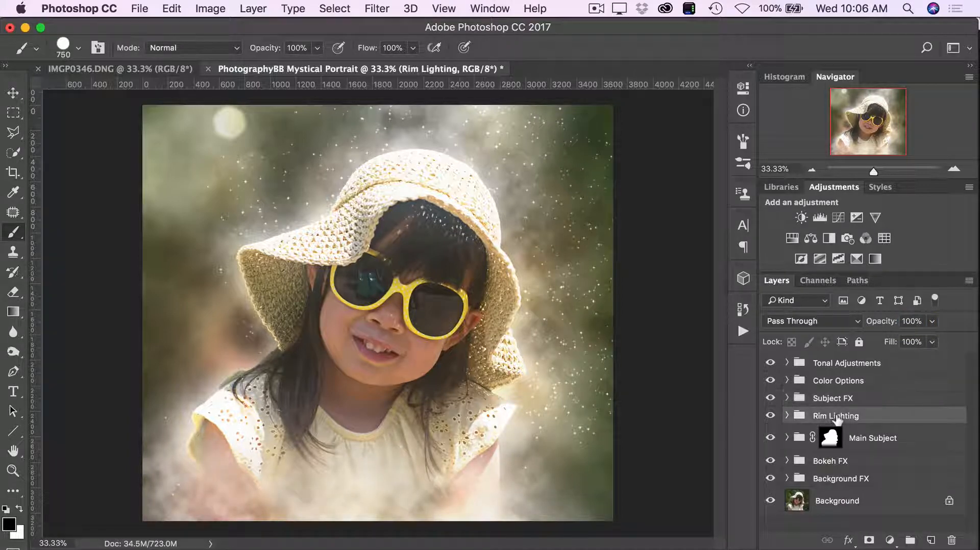
click(788, 416)
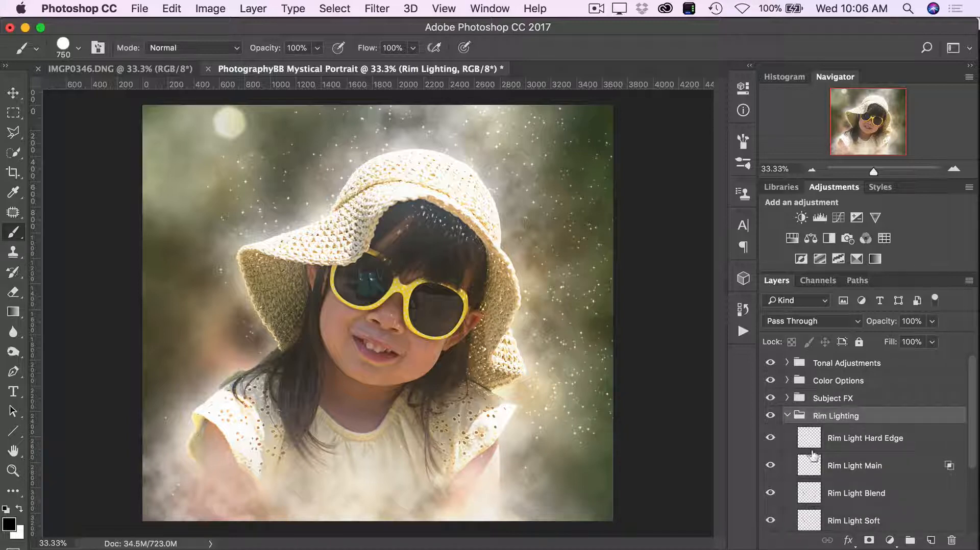
scroll(813, 456, down, 4)
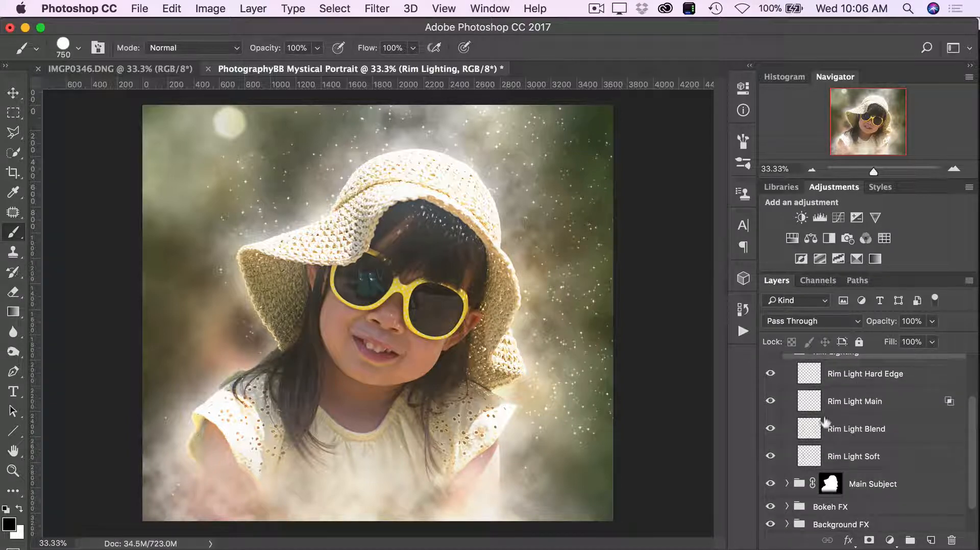
scroll(846, 468, up, 1)
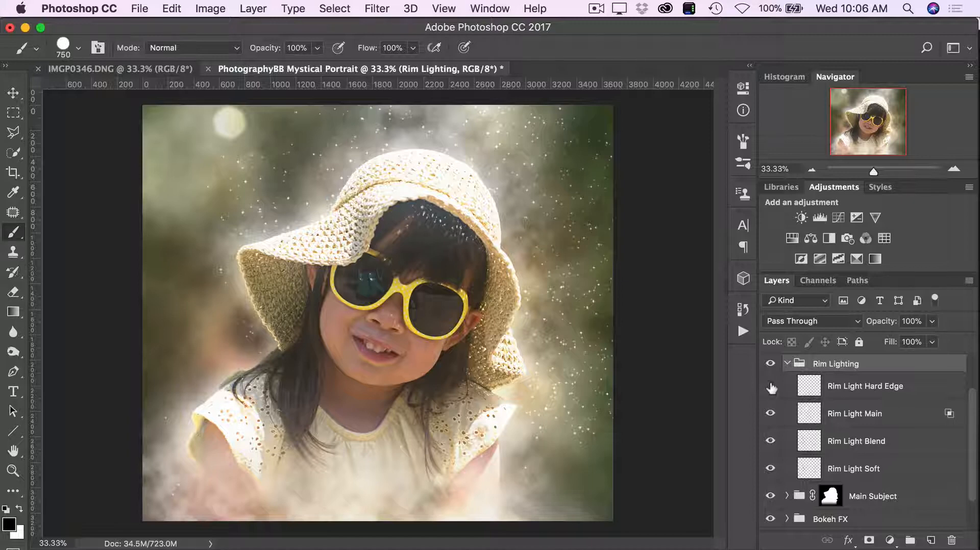
click(771, 415)
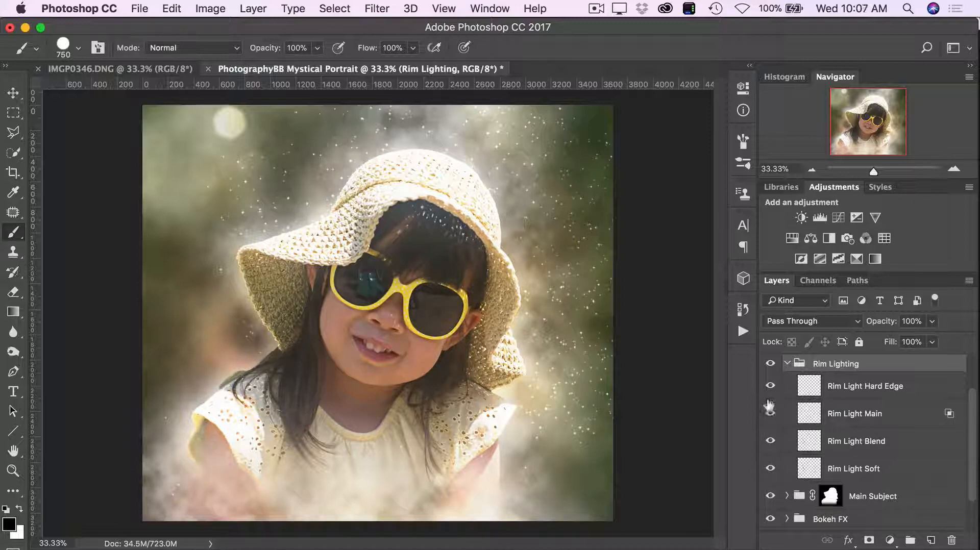
click(771, 413)
Step: Compare the portrait with and without the whole Rim Lighting group, and try out the group's opacity, leaving it at 100%
click(767, 365)
click(766, 365)
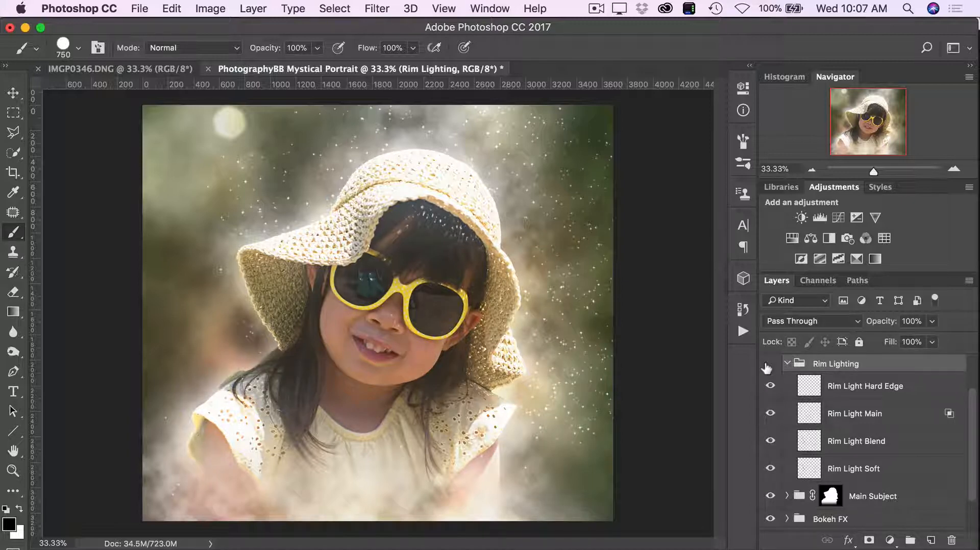
click(766, 365)
click(766, 366)
click(767, 365)
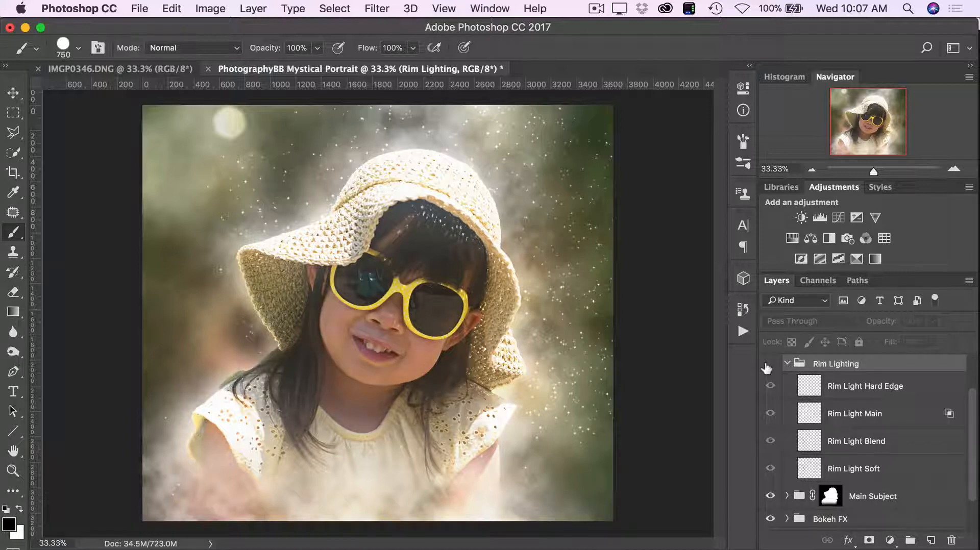
click(766, 365)
click(767, 365)
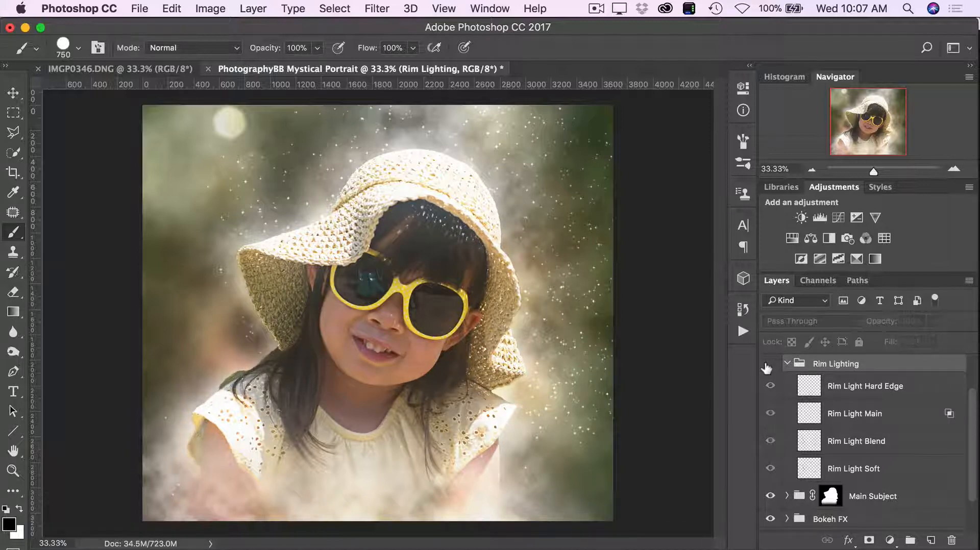
click(766, 365)
click(766, 365)
click(767, 366)
click(767, 366)
click(767, 366)
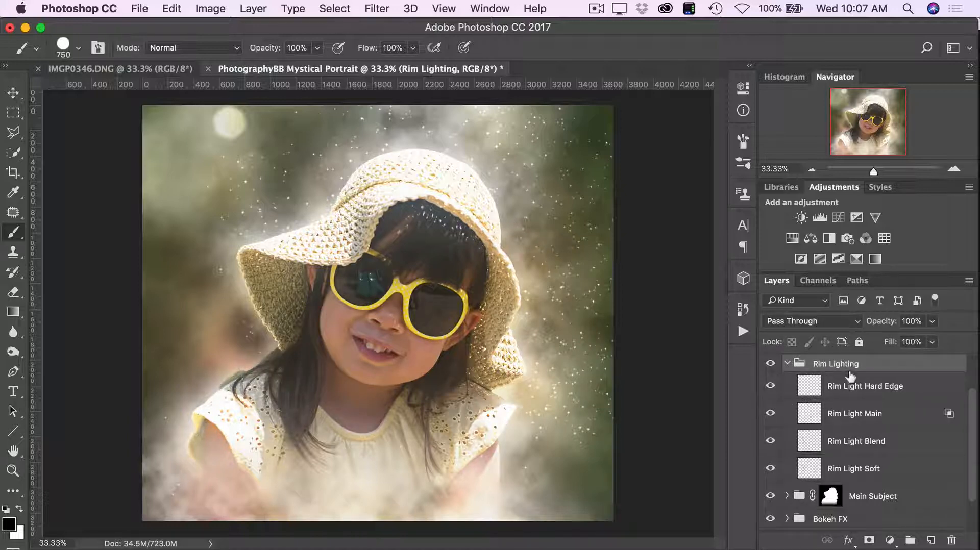
drag(884, 327, 926, 325)
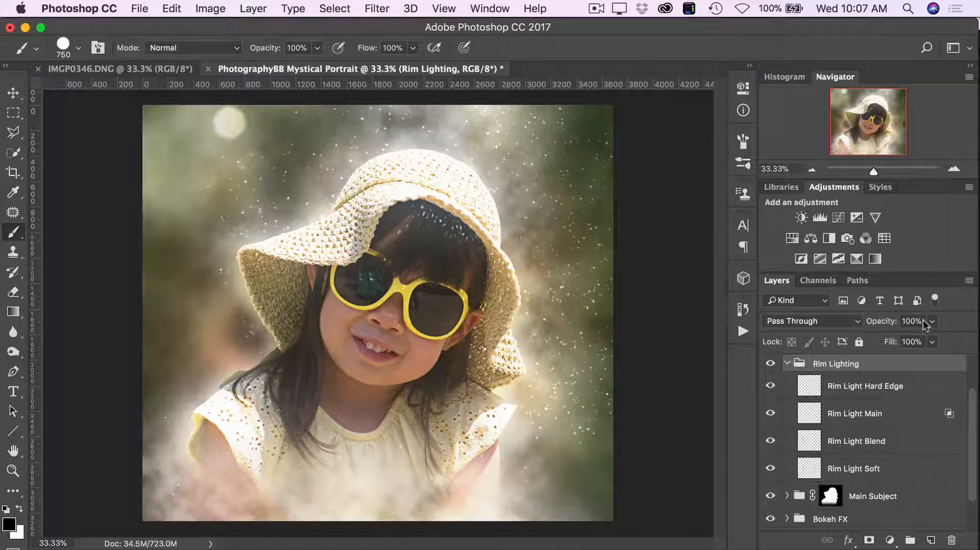
Step: Collapse Rim Lighting and expand the Main Subject group to review its Details, Smoothness and Illustrative Effect layers
click(786, 364)
click(876, 439)
key(x)
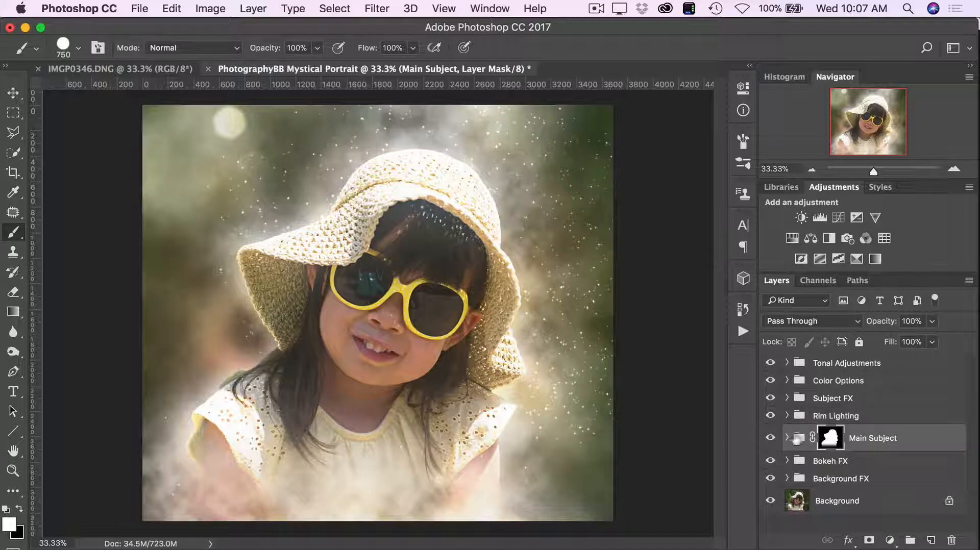
click(787, 437)
scroll(829, 472, down, 5)
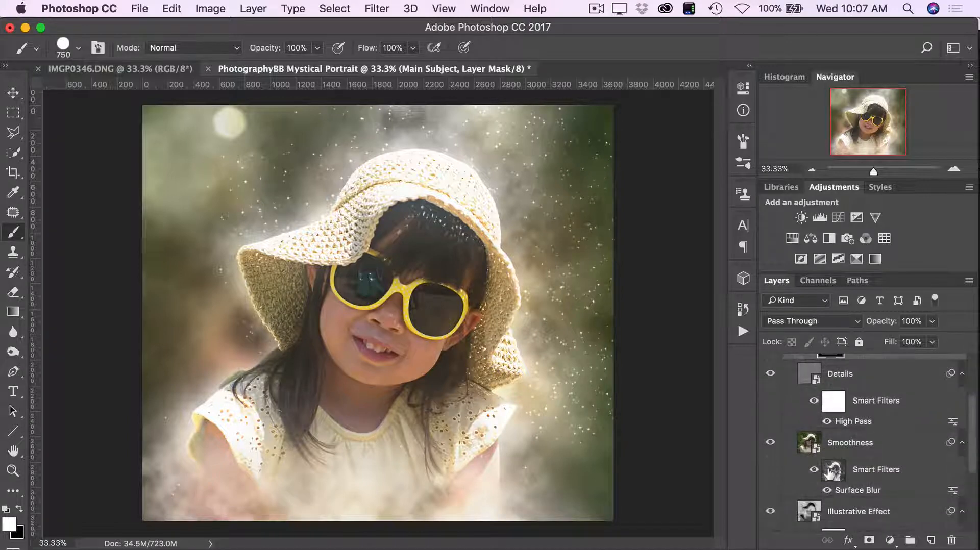
scroll(830, 473, down, 2)
scroll(829, 472, up, 3)
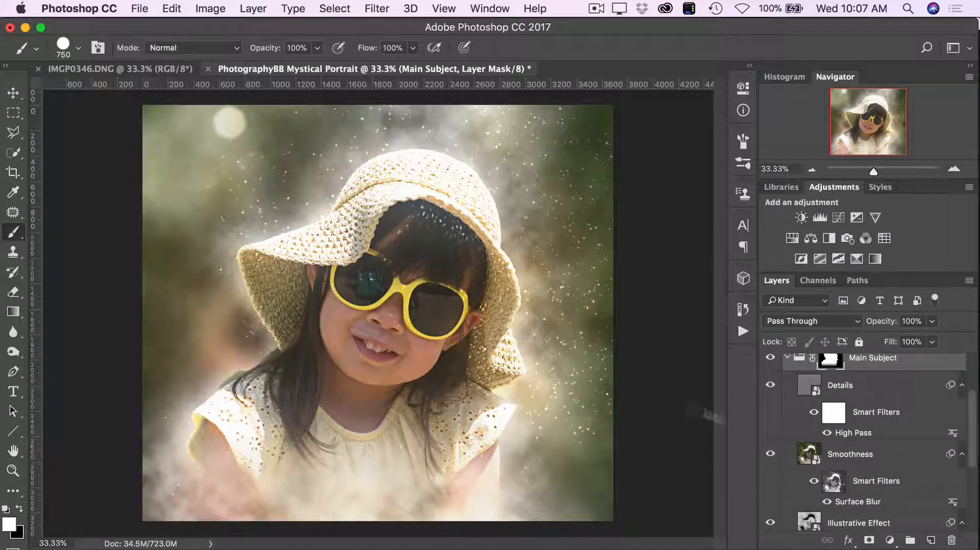
Step: View the hat and sunglasses at 100% zoom and compare them with and without the Details layer
click(782, 167)
text(100)
key(Return)
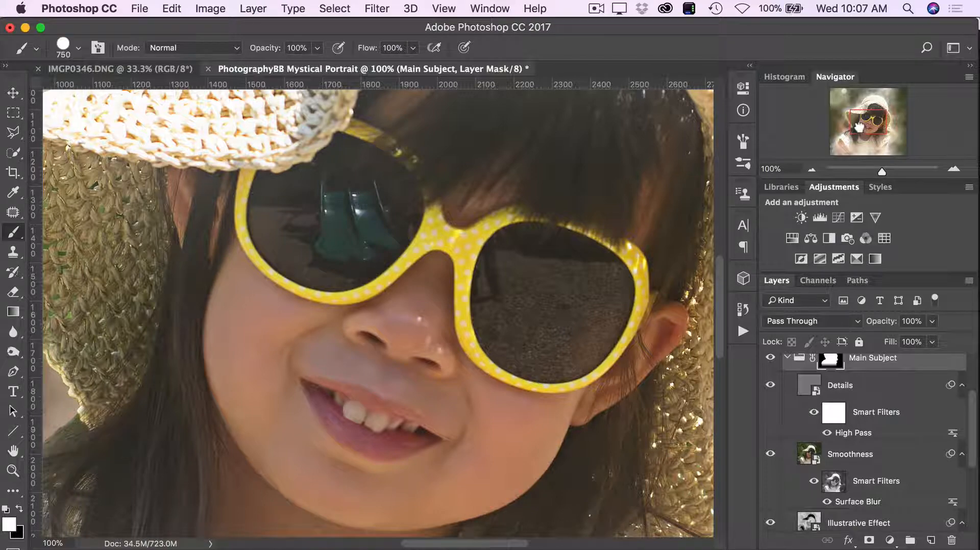
drag(860, 129, 857, 121)
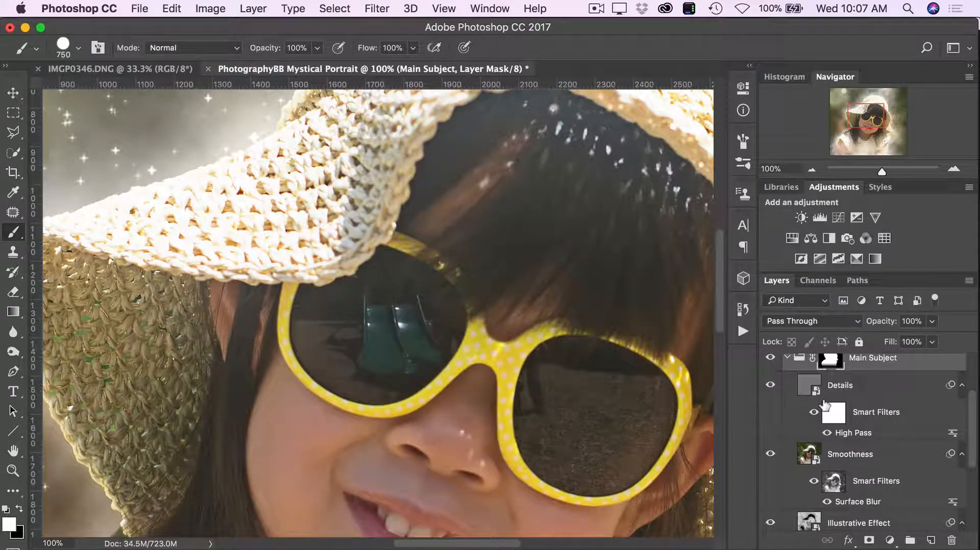
click(771, 385)
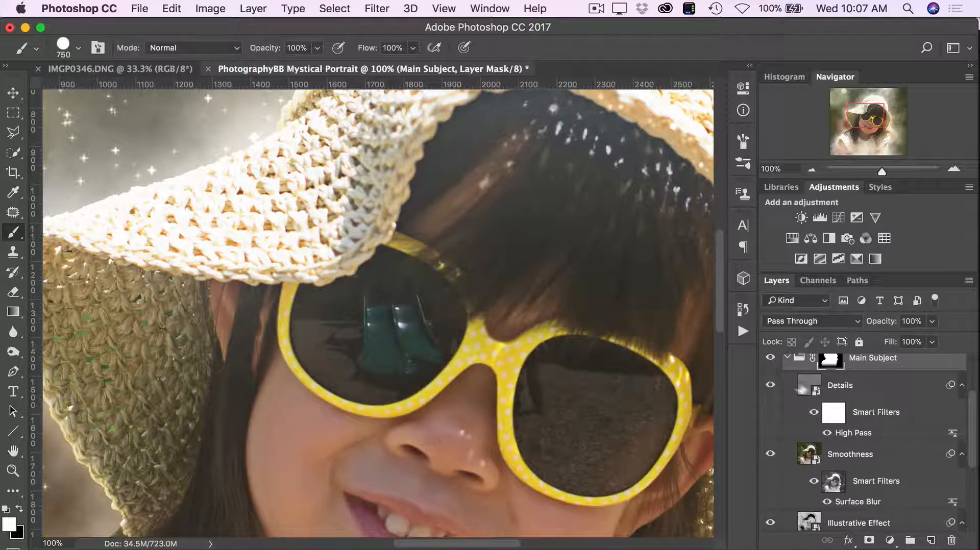
Step: Set the Details layer's opacity to 51%
click(879, 391)
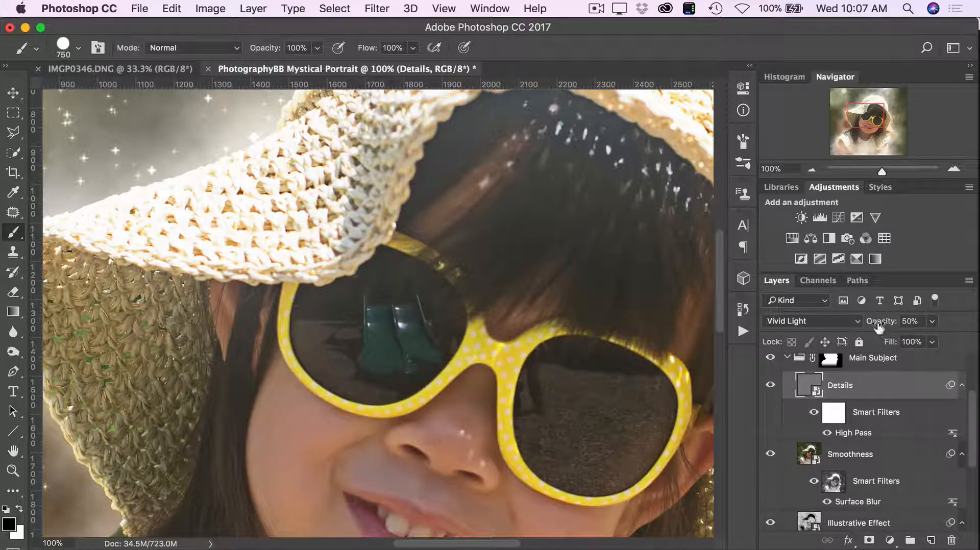
click(932, 321)
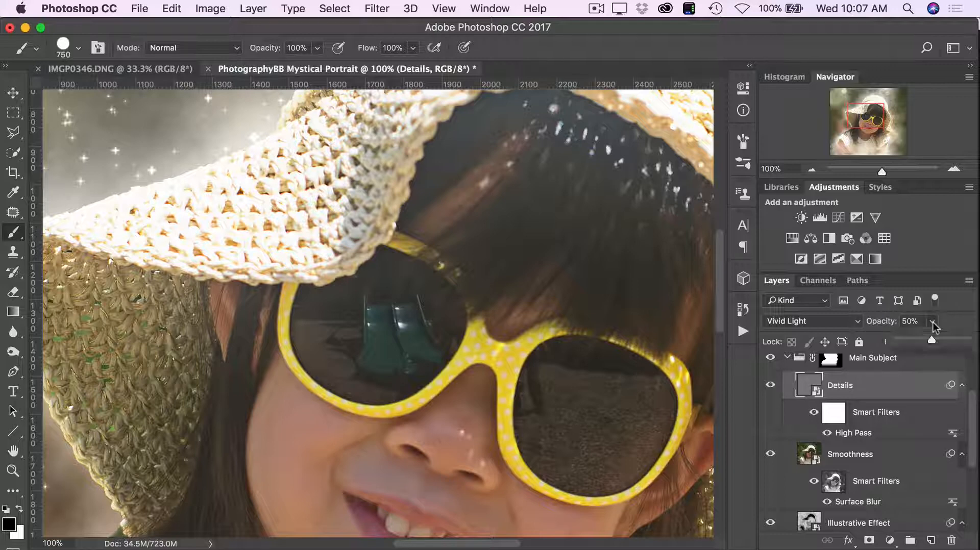
mouse_move(933, 340)
mouse_down()
mouse_move(974, 342)
mouse_move(905, 341)
mouse_move(979, 338)
mouse_move(934, 338)
mouse_up()
Step: Check the radius in the Details layer's High Pass filter settings and close them
click(853, 435)
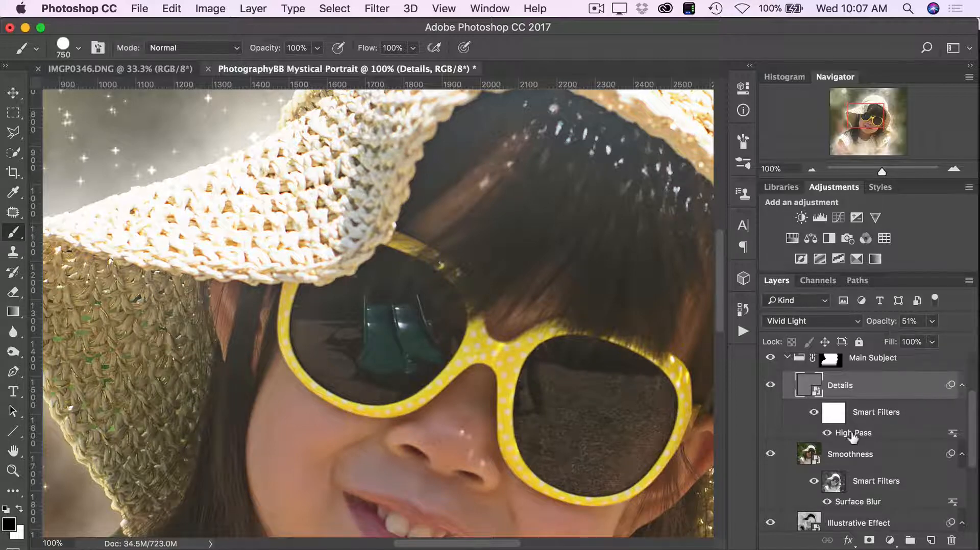
double_click(852, 435)
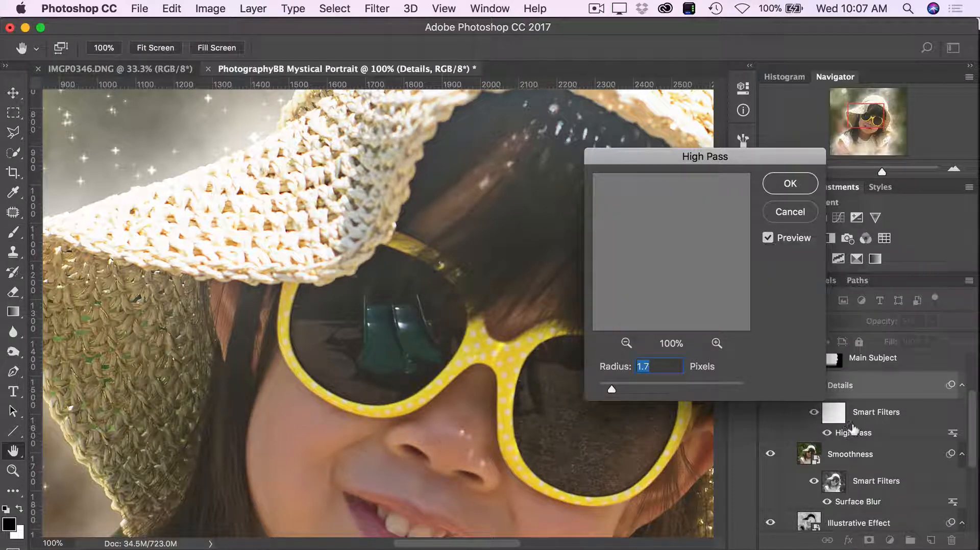
key(Return)
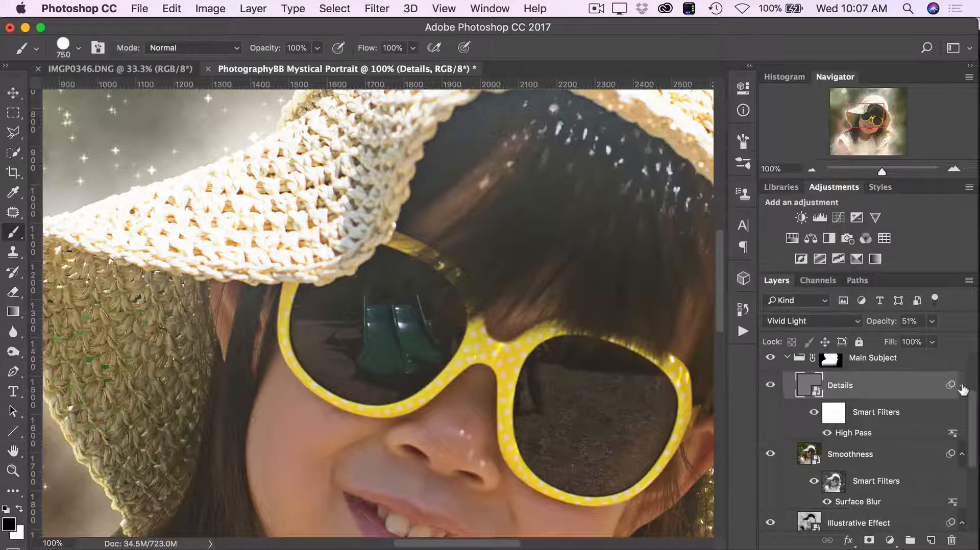
Step: Collapse and re-expand the Details layer's smart filter list, leaving it expanded
click(962, 386)
click(962, 387)
click(962, 386)
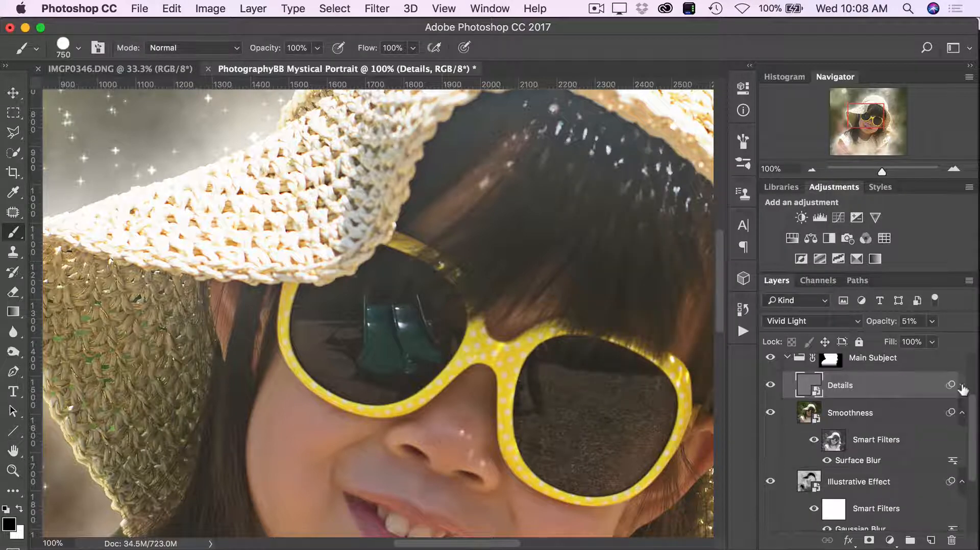
click(962, 387)
click(962, 386)
click(962, 387)
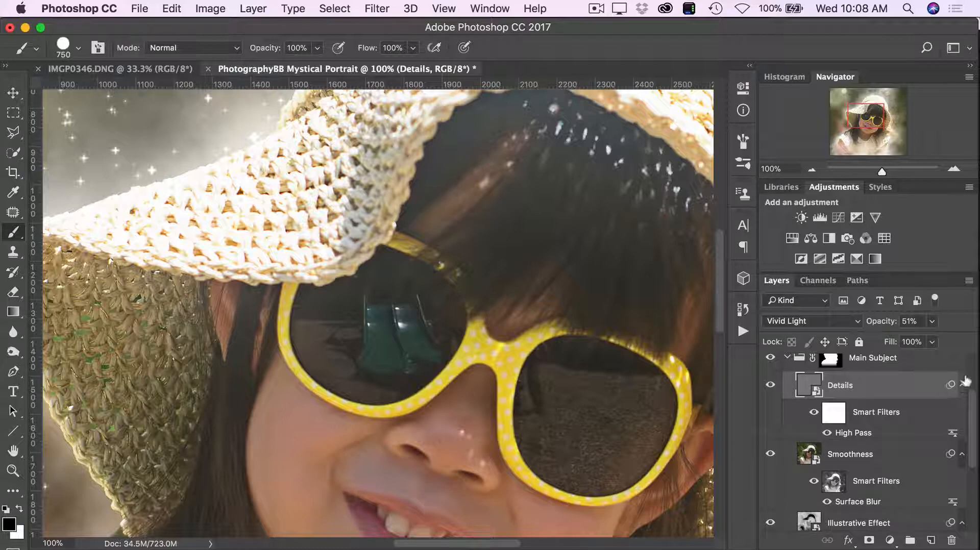
click(962, 387)
click(962, 386)
Step: Try low and high radii in the Details layer's High Pass filter with the preview at 33%, settling on a radius of 1.2 pixels
double_click(862, 434)
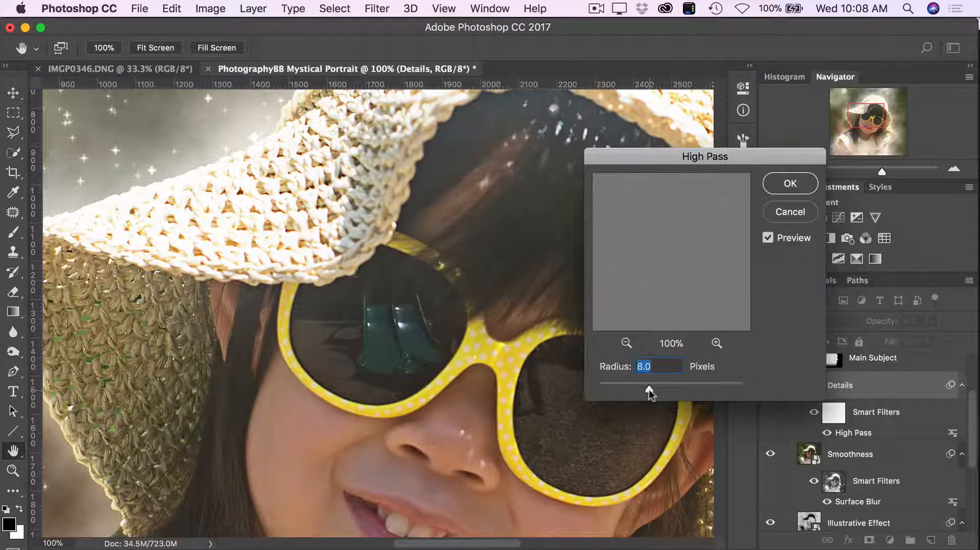
click(624, 343)
click(625, 342)
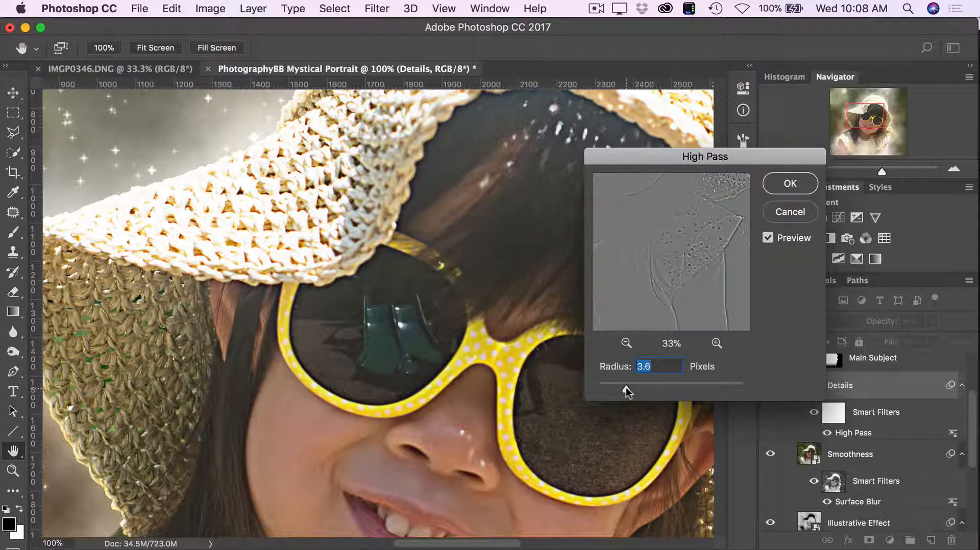
drag(626, 387, 618, 387)
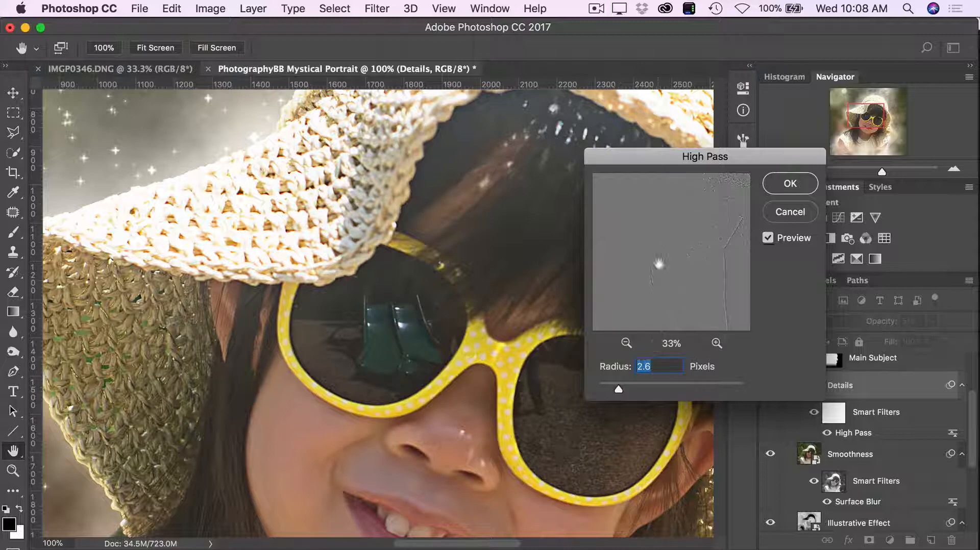
drag(646, 393, 690, 391)
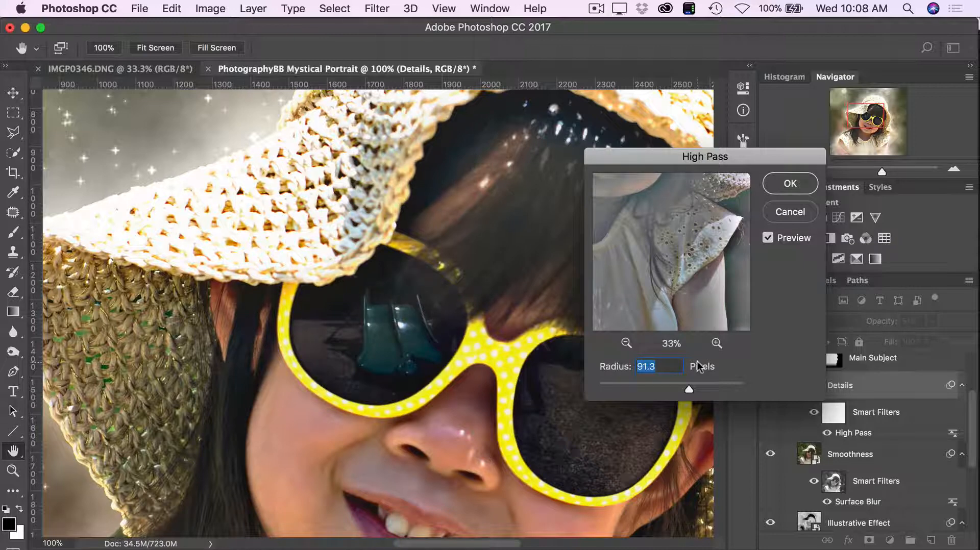
drag(688, 390, 608, 385)
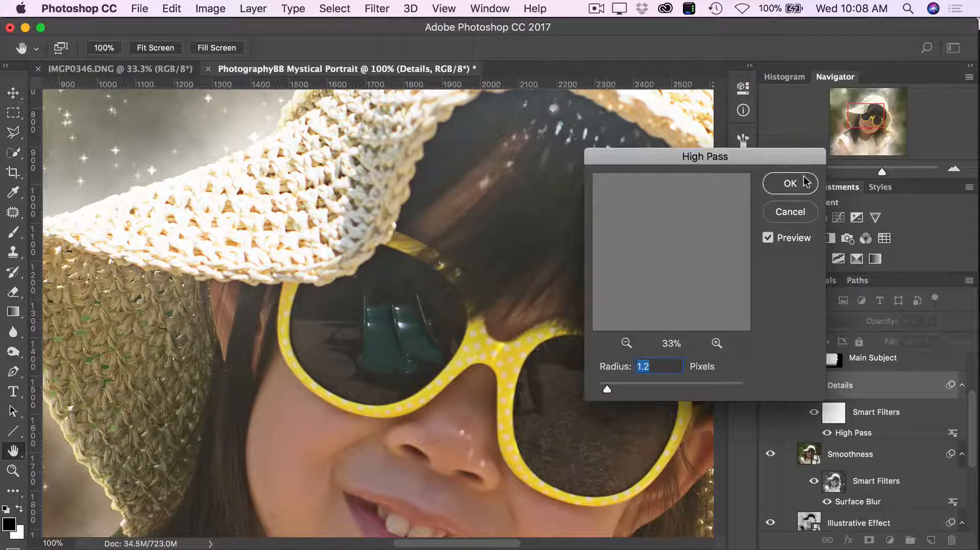
key(Return)
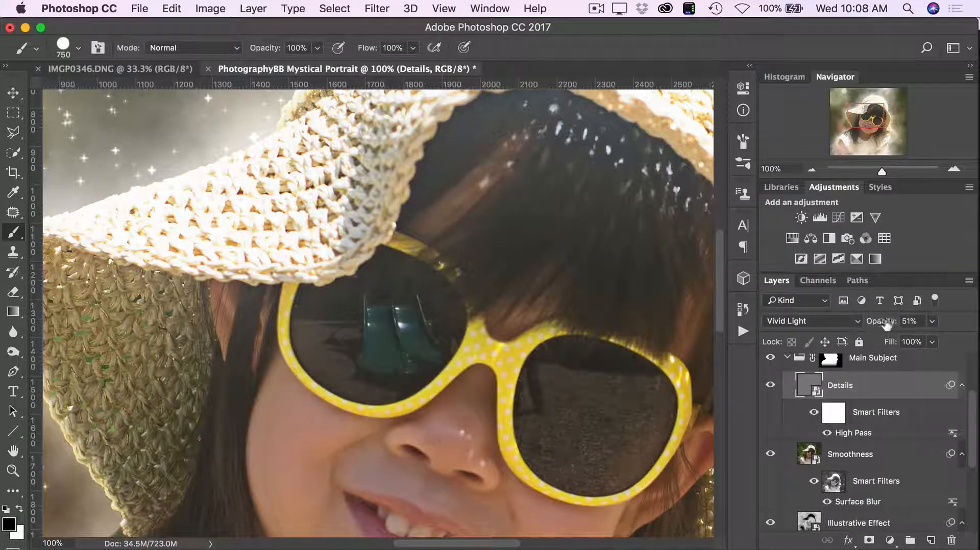
Step: Set the Details layer's opacity to 60% and compare the portrait with and without the layer
drag(882, 323, 894, 323)
click(771, 387)
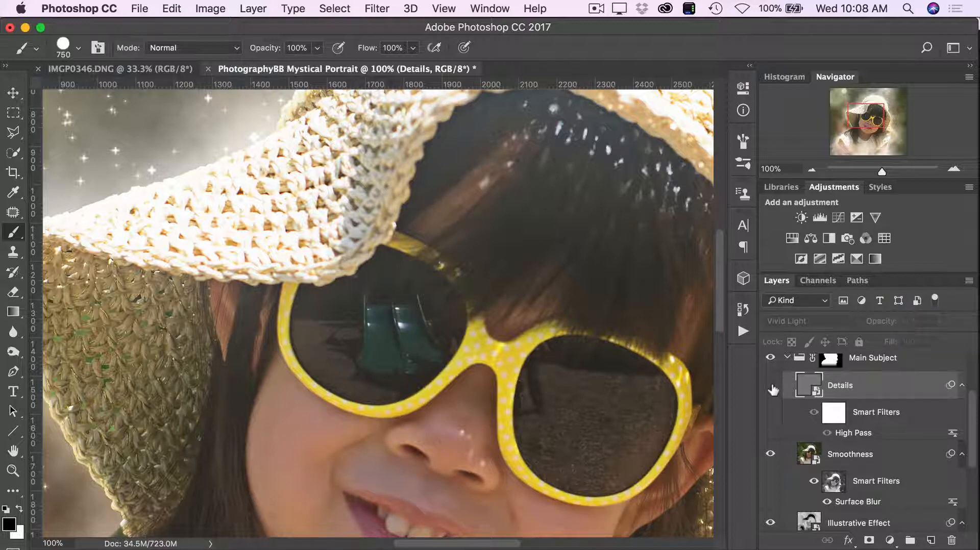
click(772, 387)
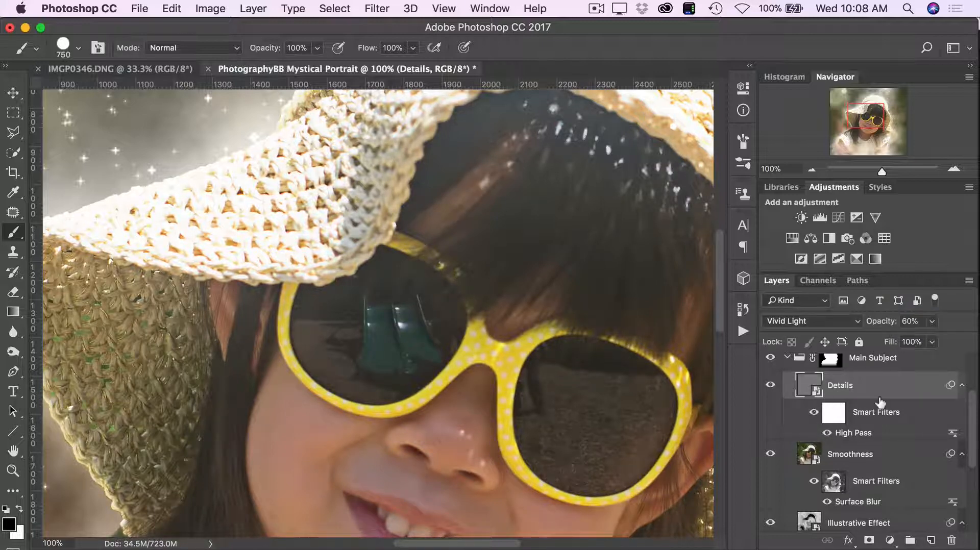
Step: Compare the face at 100% zoom with and without the Smoothness layer, leaving the layer on
scroll(862, 448, down, 1)
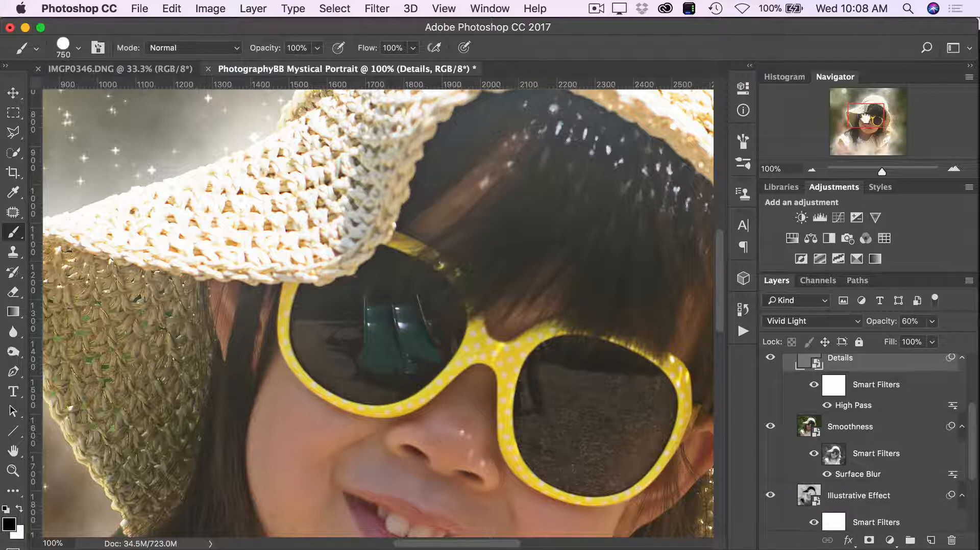
drag(865, 117, 866, 127)
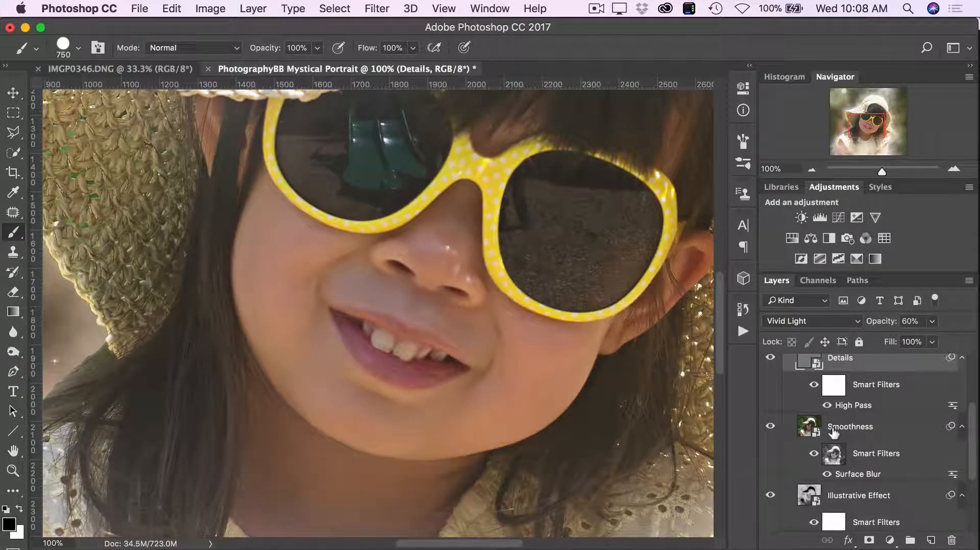
click(771, 427)
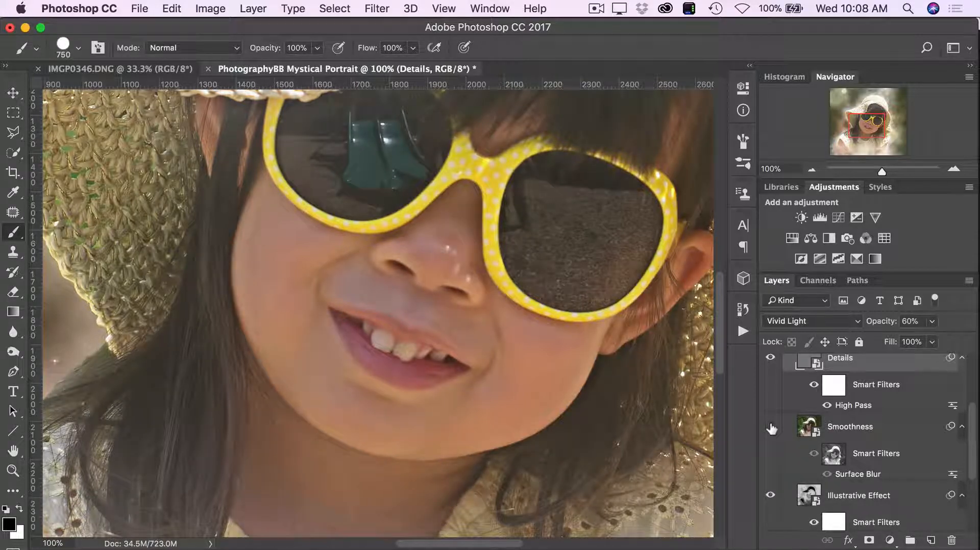
click(771, 427)
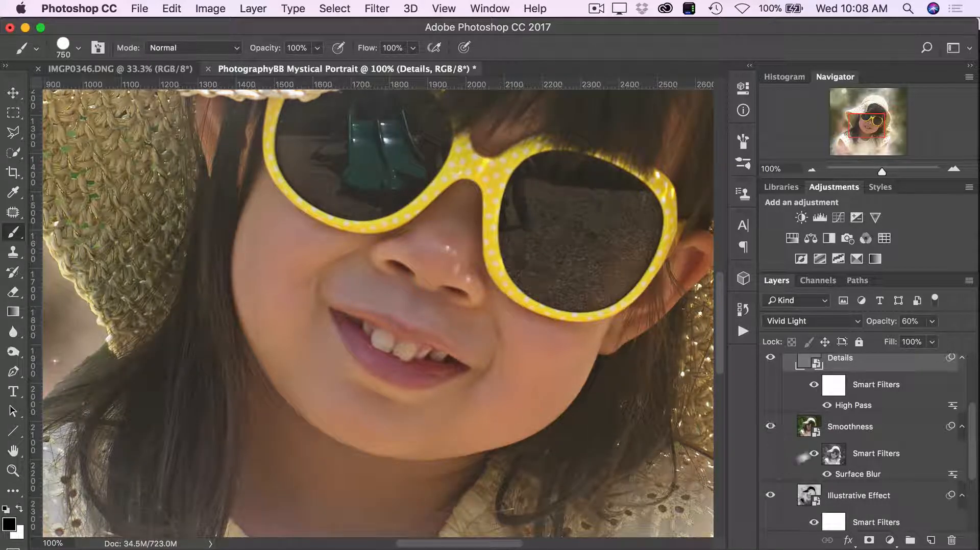
Step: Try a radius of 44 pixels in the Smoothness layer's Surface Blur filter and discard the change
double_click(858, 476)
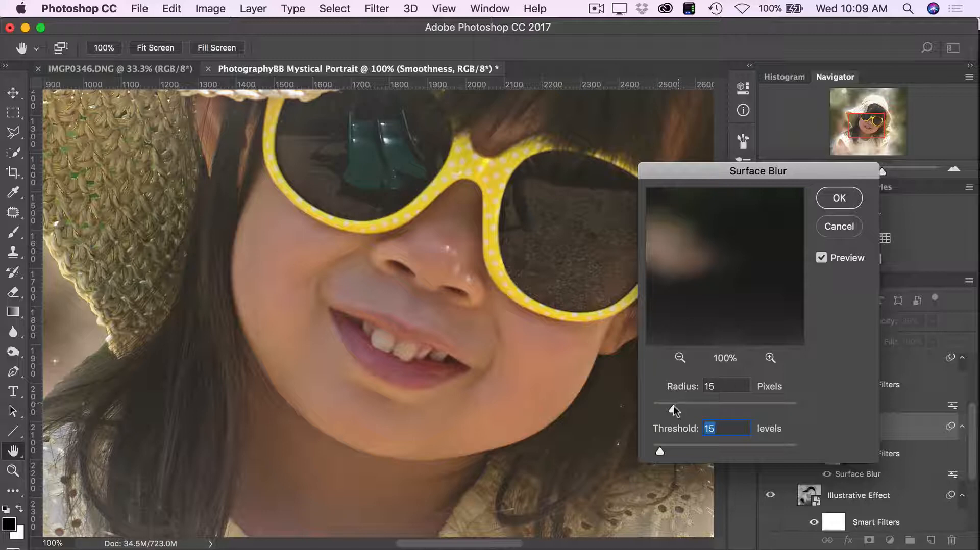
drag(673, 407, 715, 407)
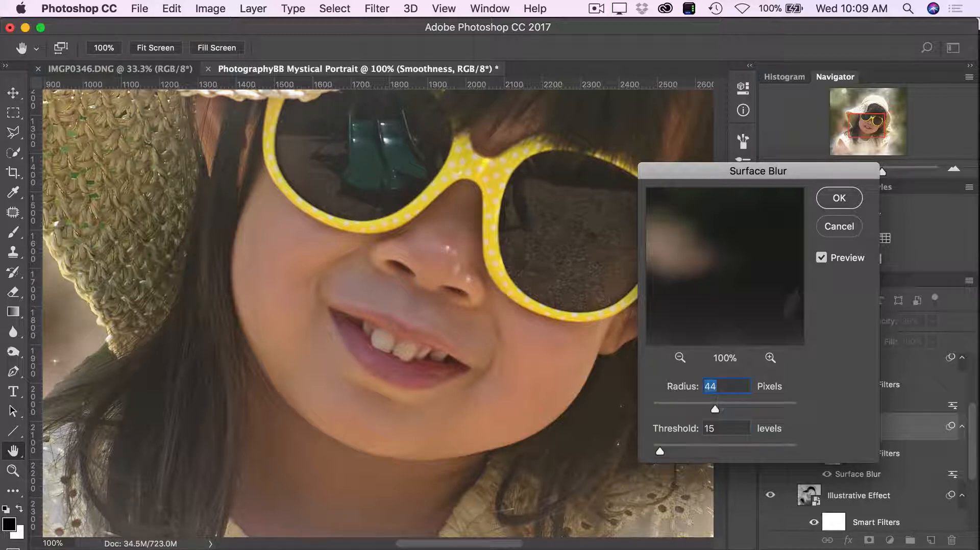
click(840, 228)
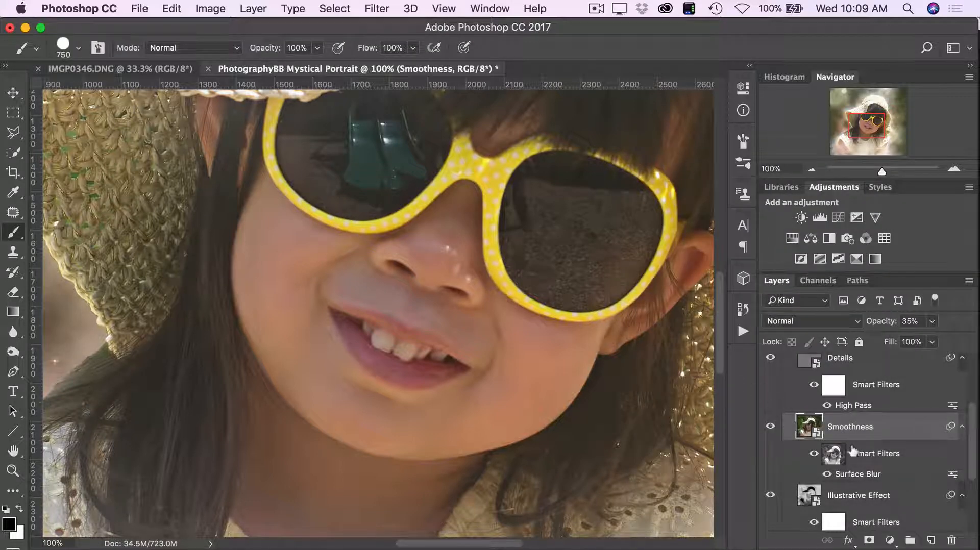
Step: Select the Illustrative Effect layer, compare the face with and without it, and check its Gaussian Blur radius
scroll(846, 454, down, 5)
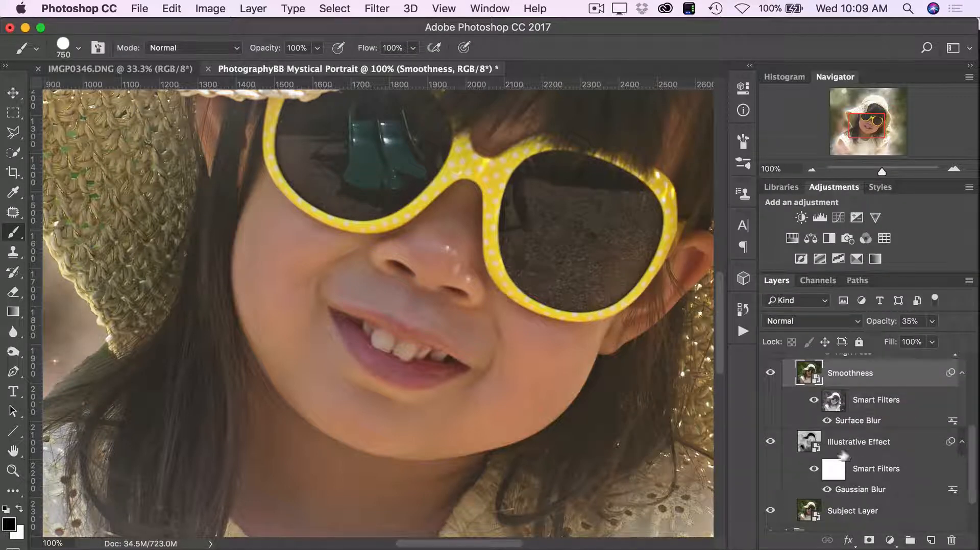
click(861, 445)
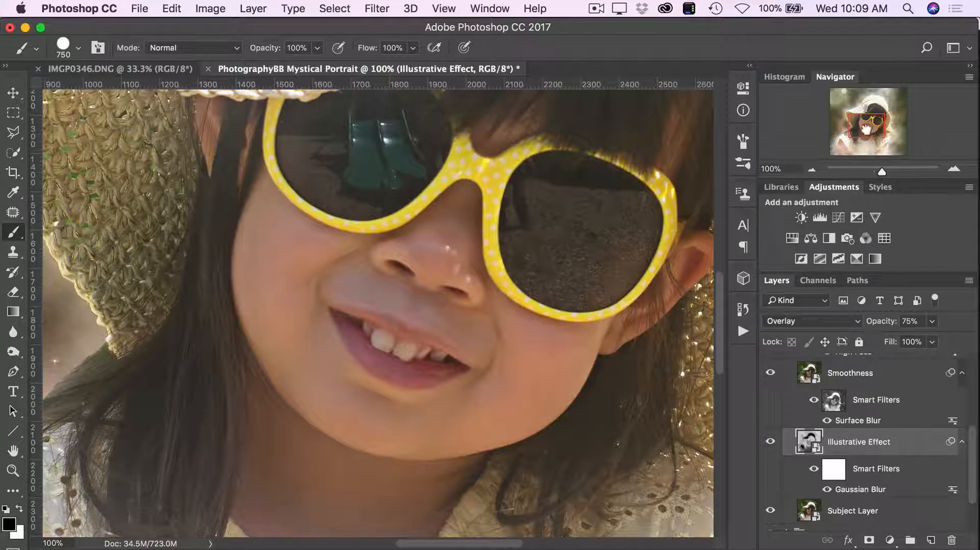
drag(868, 137, 867, 131)
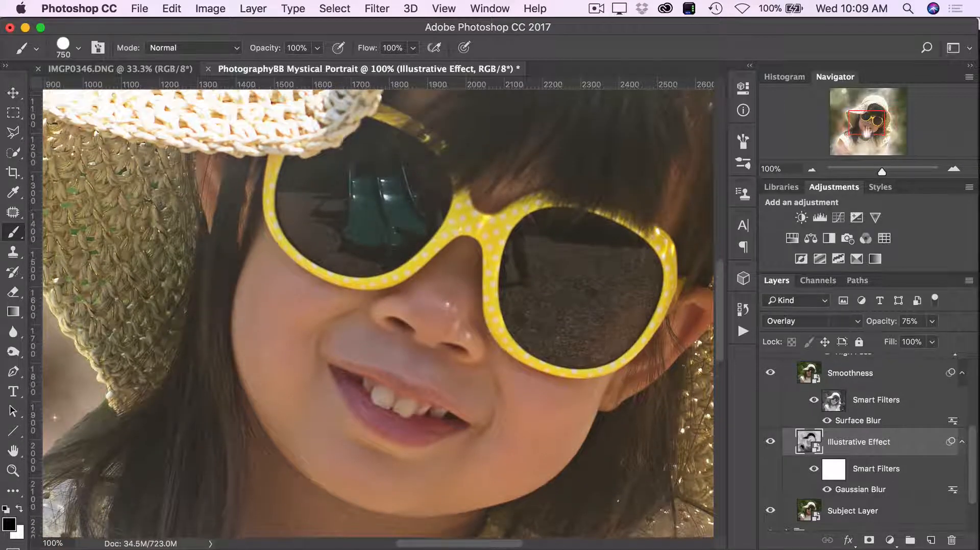
click(770, 443)
click(770, 442)
click(772, 443)
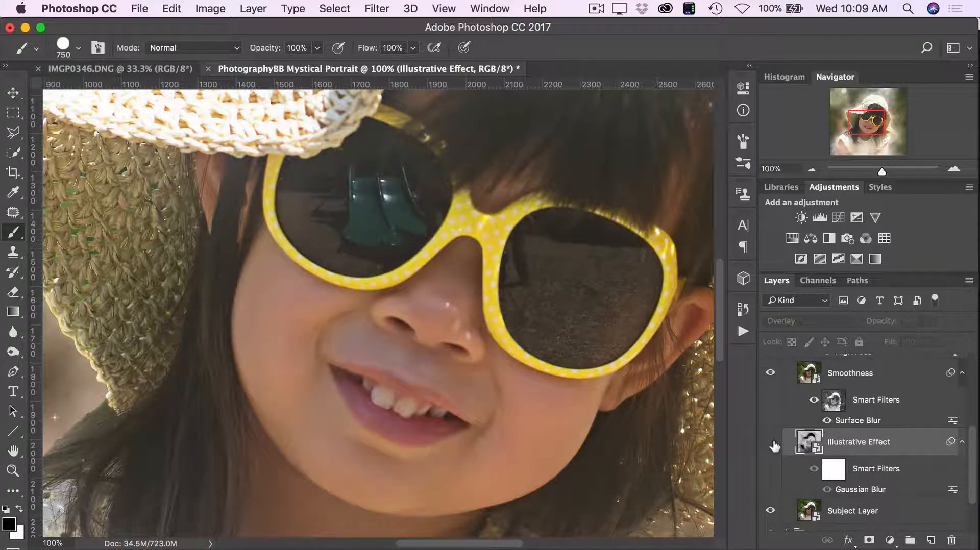
click(772, 444)
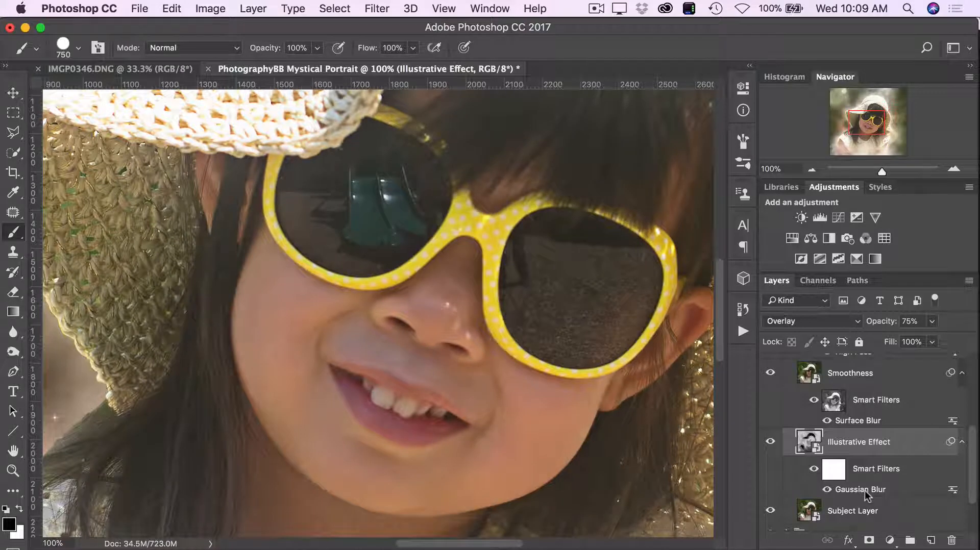
double_click(865, 491)
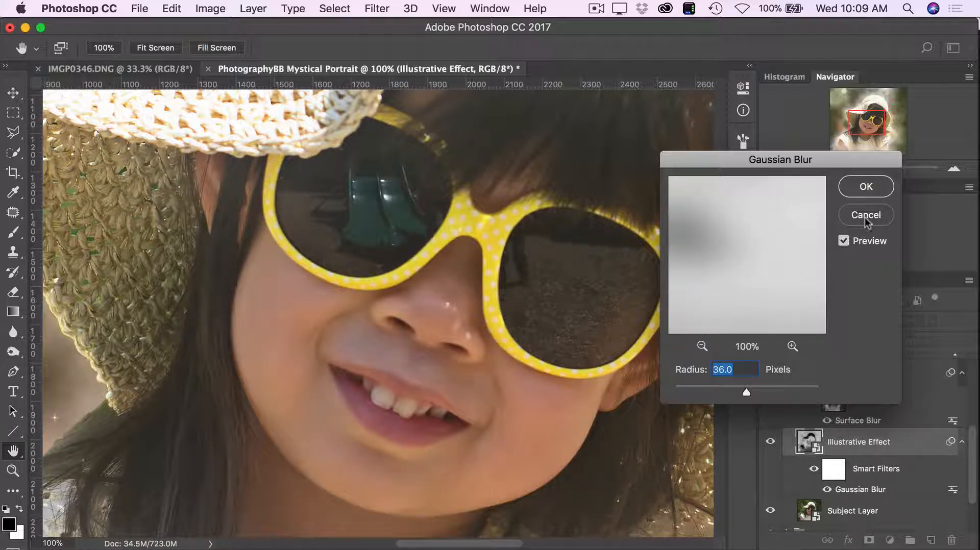
key(Return)
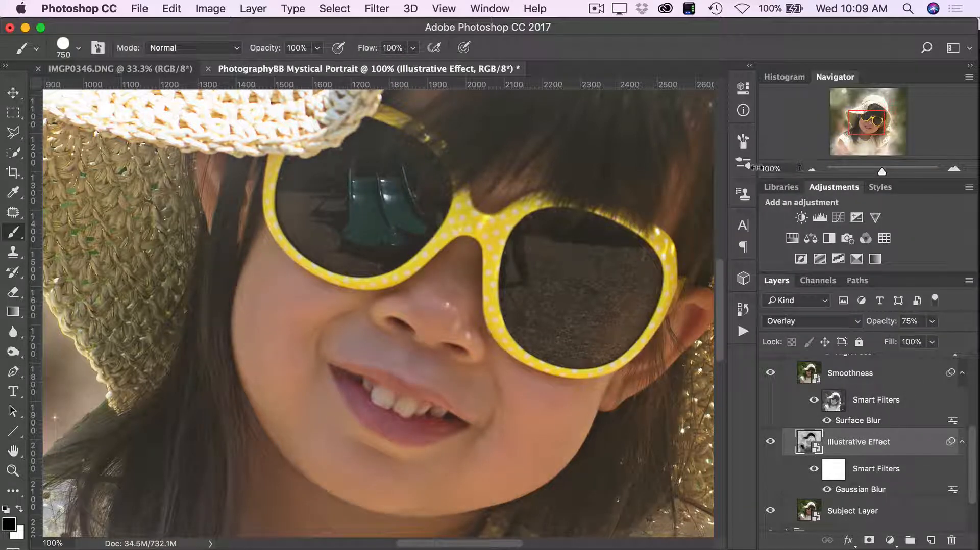
Step: With the whole portrait in view at 33% zoom, set the Illustrative Effect layer's Gaussian Blur radius to 20 pixels
click(778, 168)
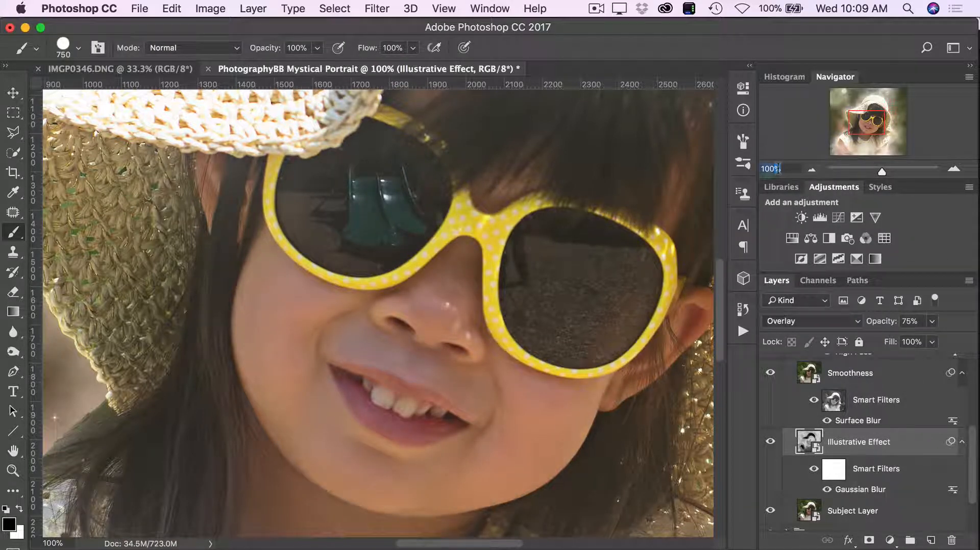
text(33)
key(Return)
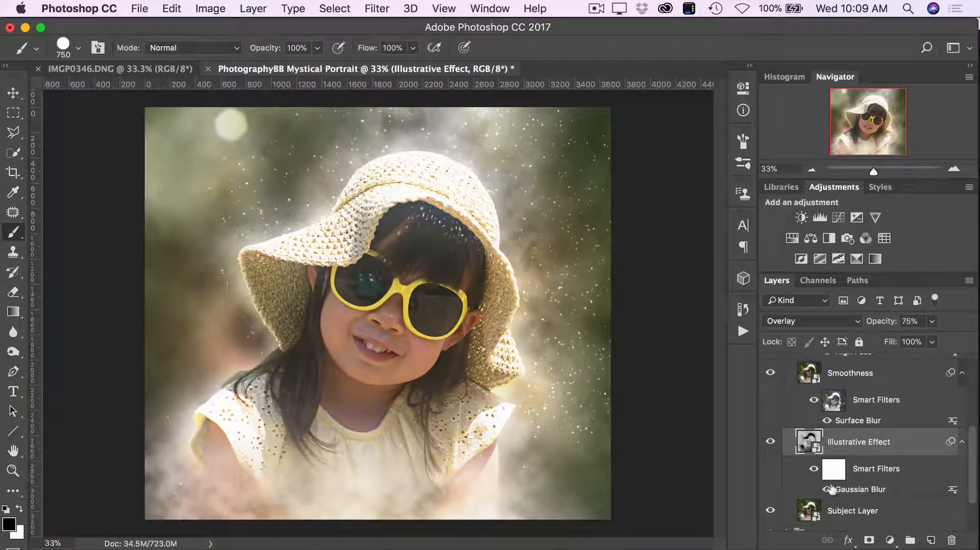
double_click(848, 492)
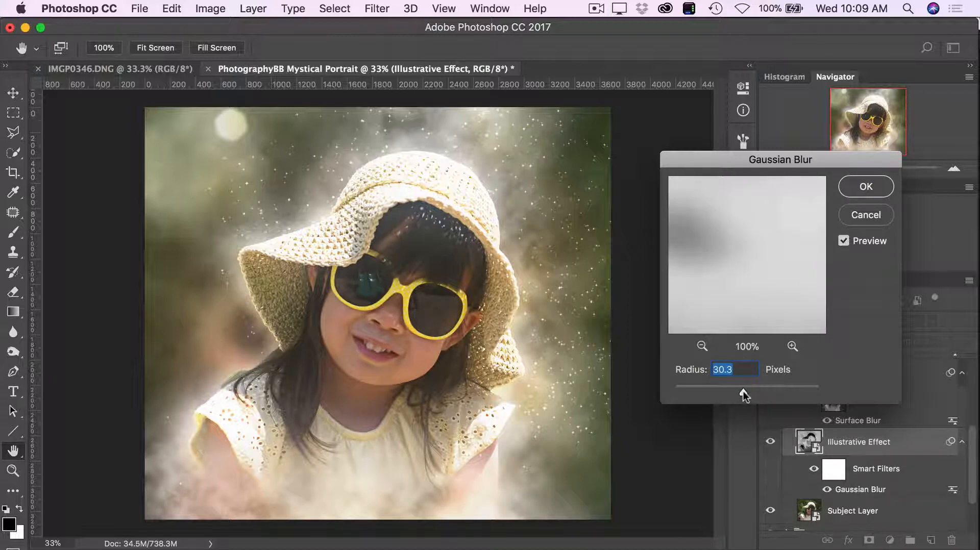
drag(753, 391, 684, 391)
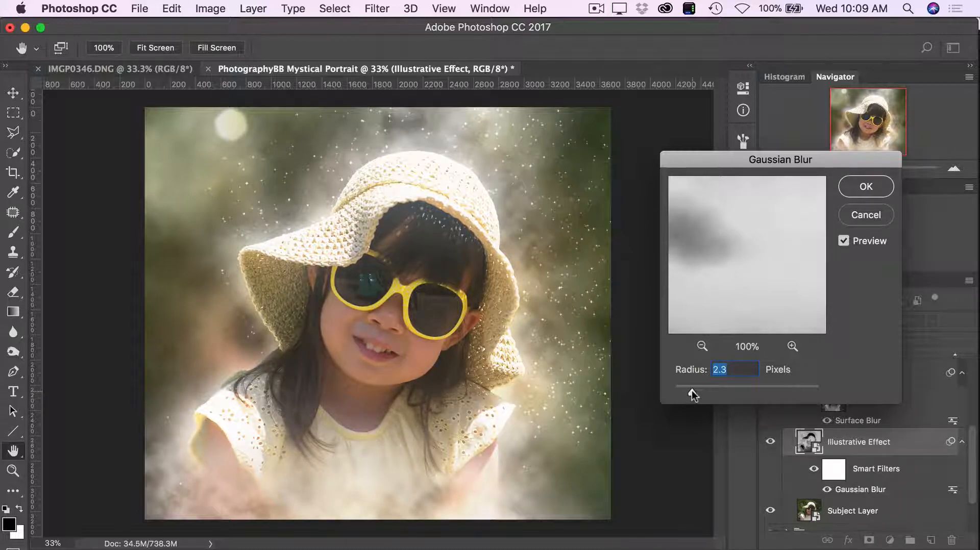
drag(691, 390, 739, 391)
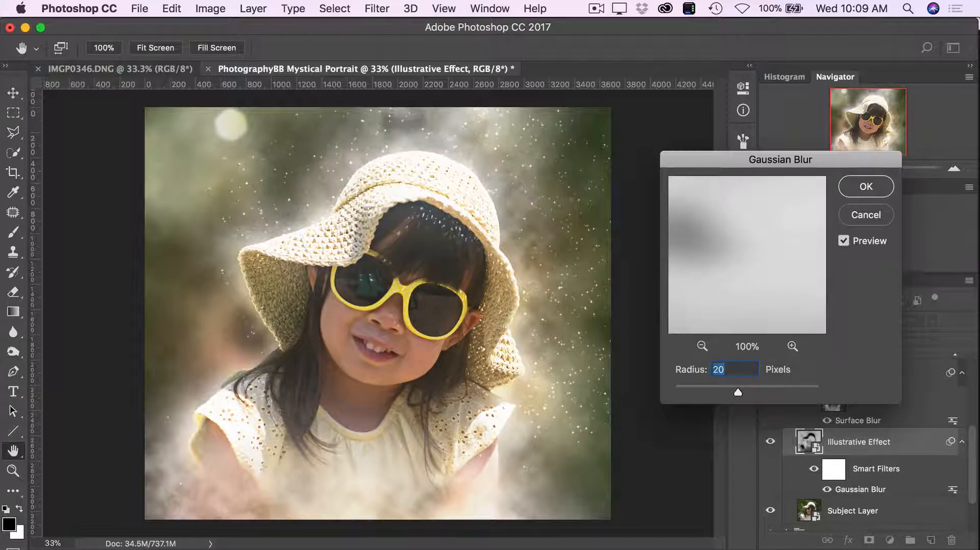
click(868, 187)
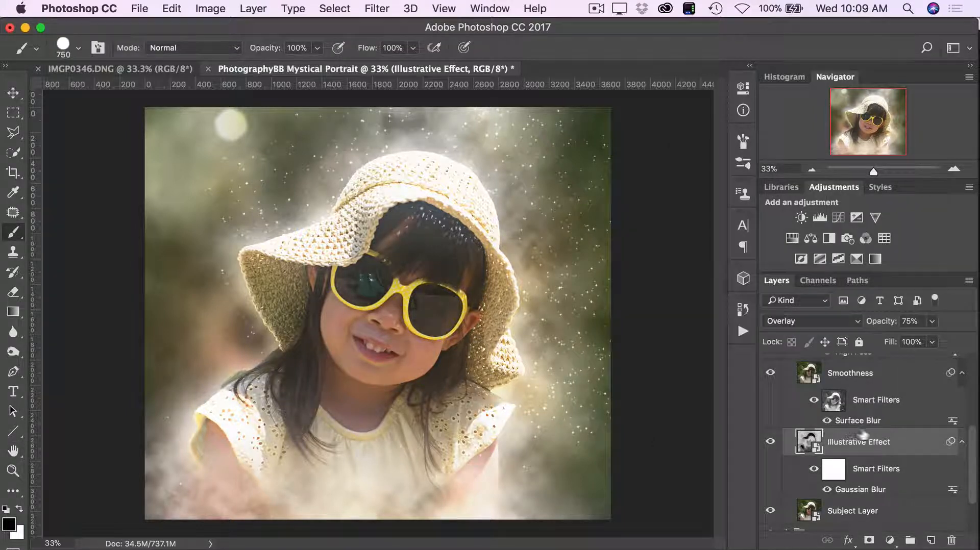
Step: Hide the Details, Smoothness and Illustrative Effect layers together to view the portrait with only the Subject Layer showing in the Main Subject group
scroll(824, 462, down, 3)
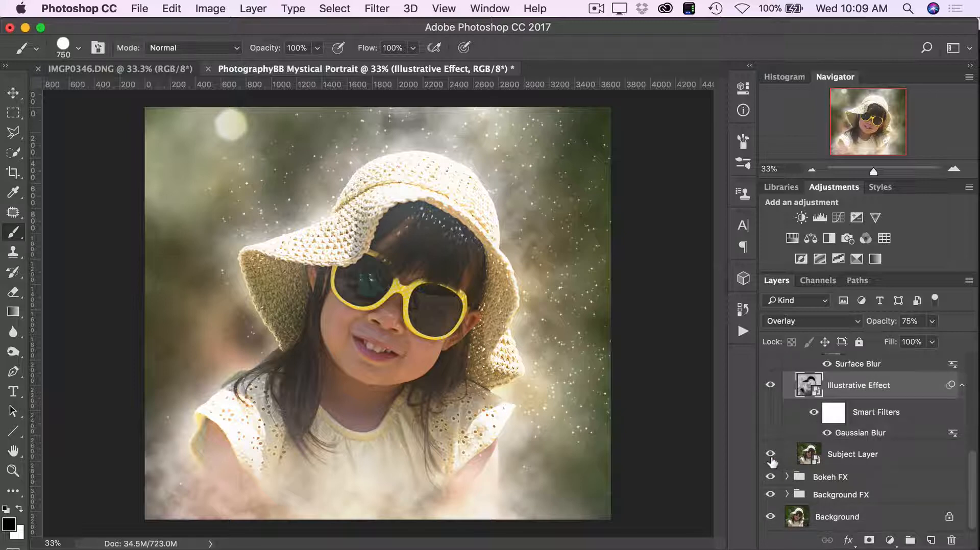
scroll(816, 460, up, 3)
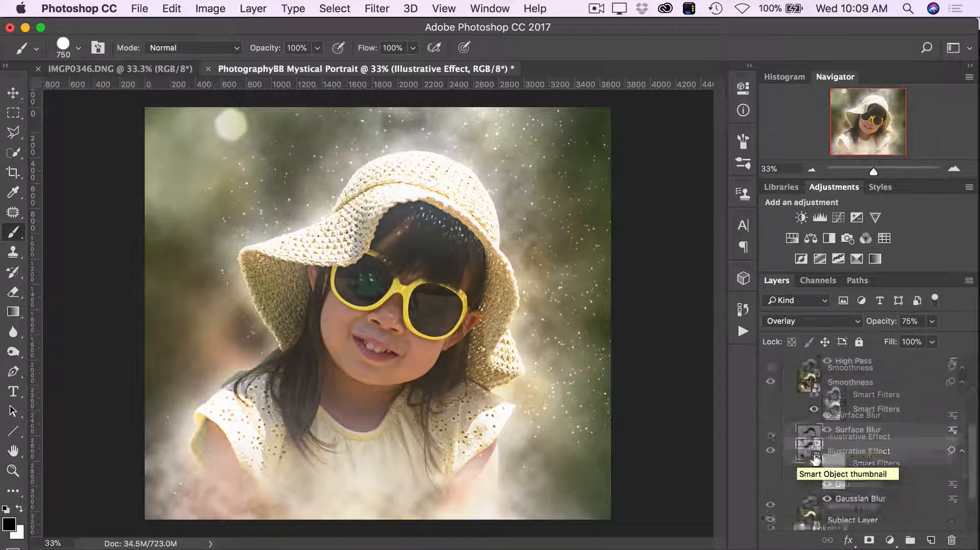
scroll(815, 460, up, 2)
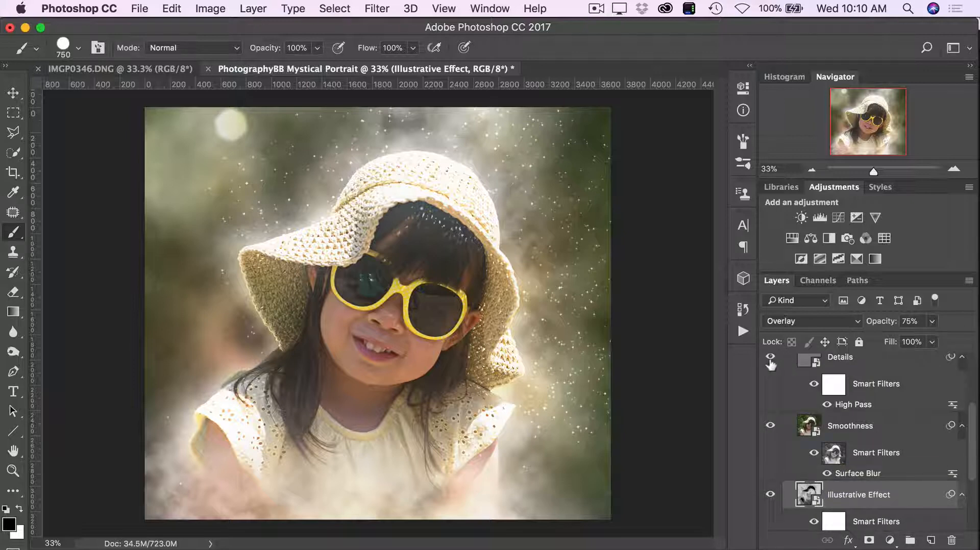
drag(771, 360, 772, 497)
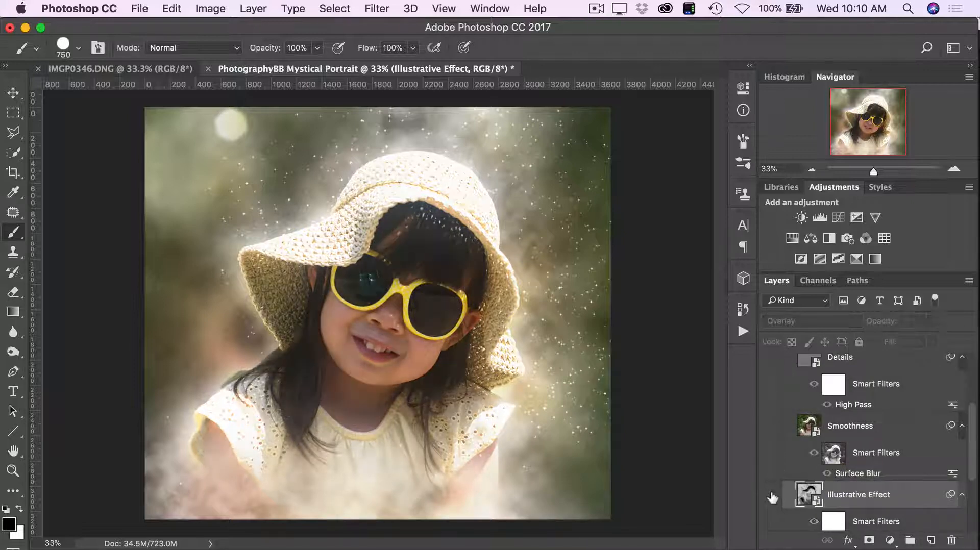
Step: Make the Illustrative Effect and Smoothness layers visible again and collapse the Main Subject group
scroll(811, 502, down, 3)
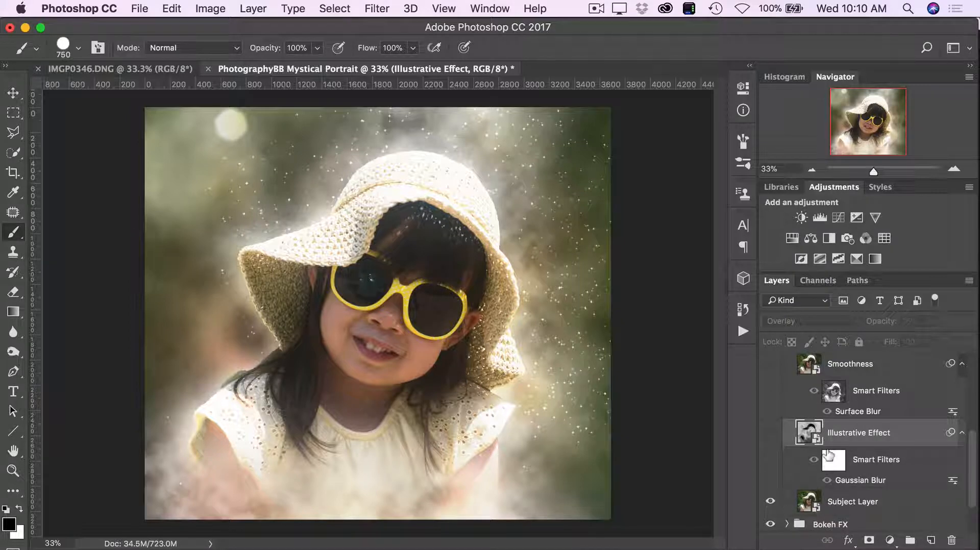
scroll(828, 456, up, 2)
click(770, 474)
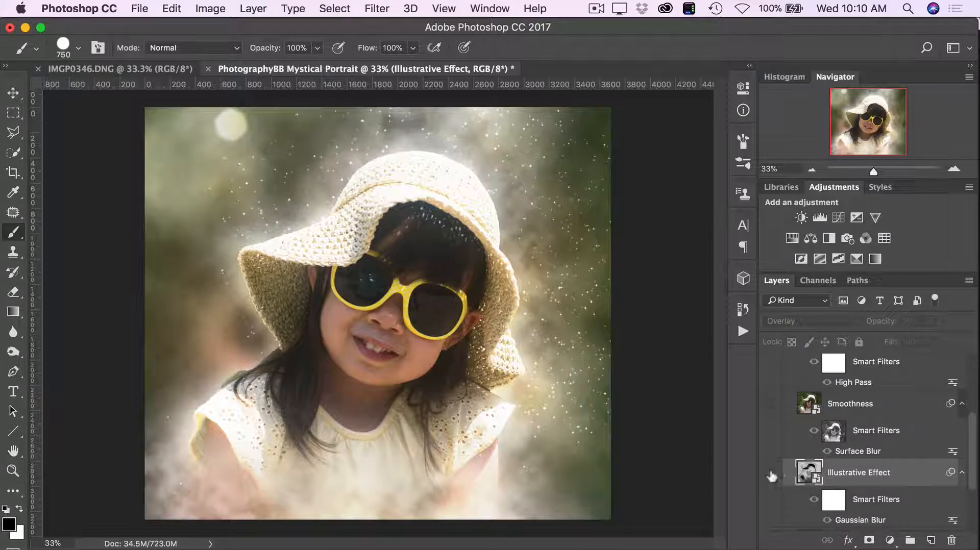
click(770, 404)
scroll(769, 403, up, 3)
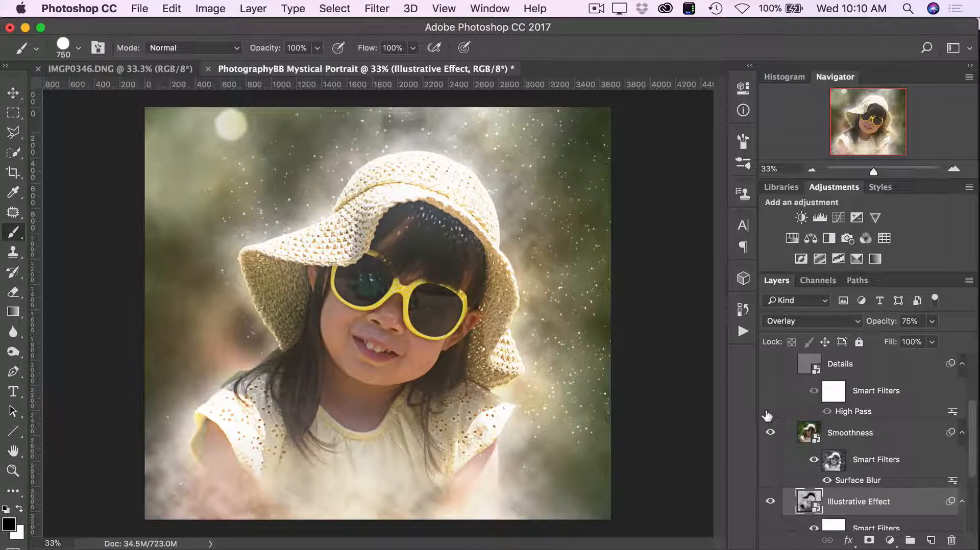
click(787, 373)
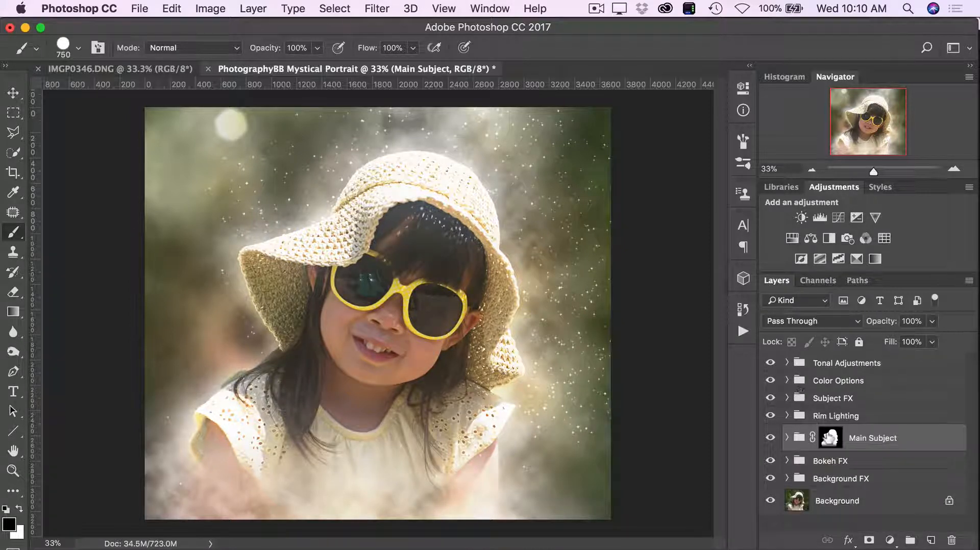
Step: Expand the Bokeh FX group and compare the portrait with and without the Bokeh Large layer
click(862, 466)
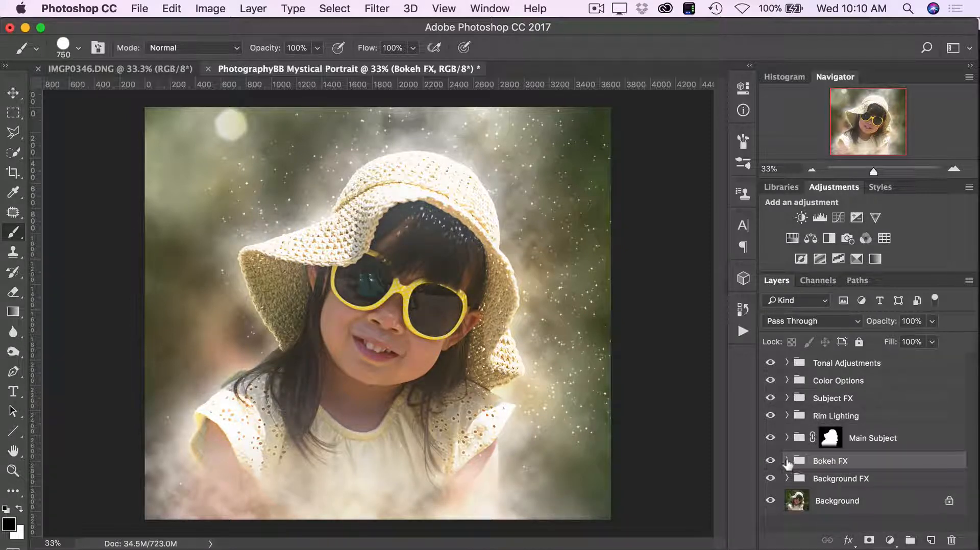
click(787, 461)
scroll(789, 467, down, 2)
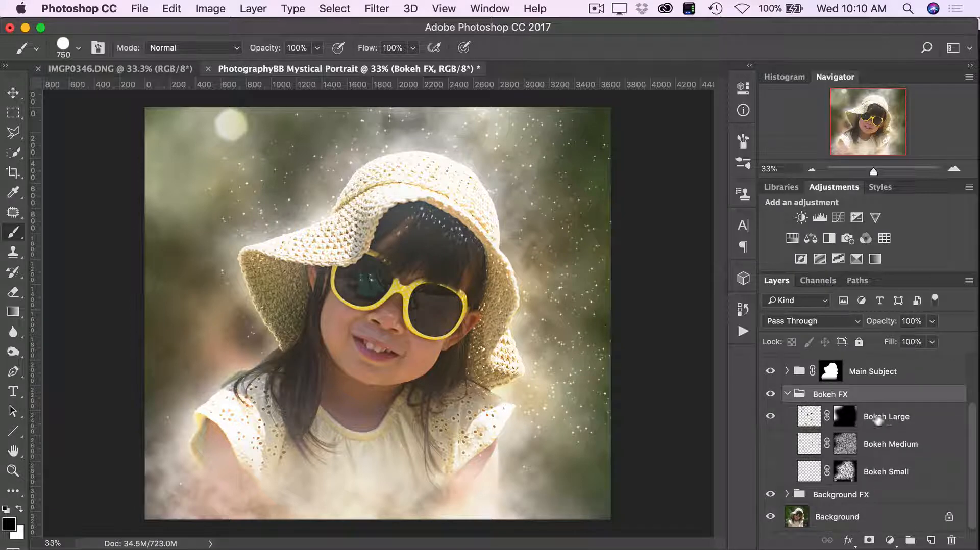
click(771, 417)
click(771, 417)
click(771, 417)
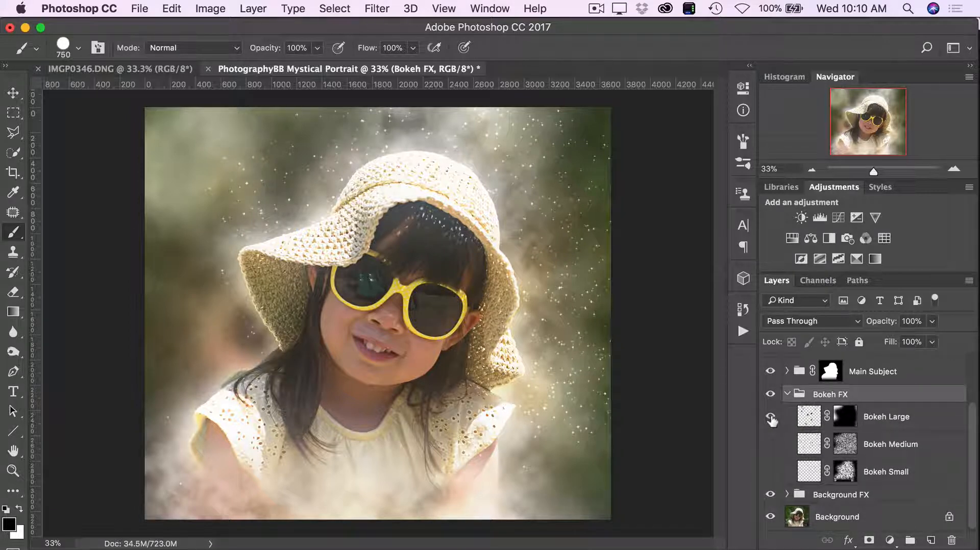
Step: Show the Bokeh Medium and Bokeh Small layers and compare the portrait with and without Bokeh Medium
click(771, 445)
click(771, 472)
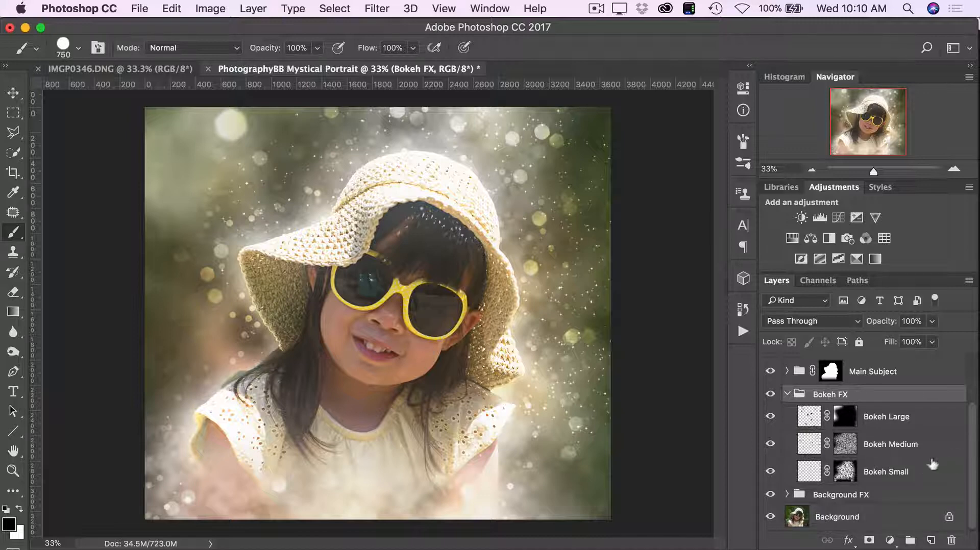
click(770, 444)
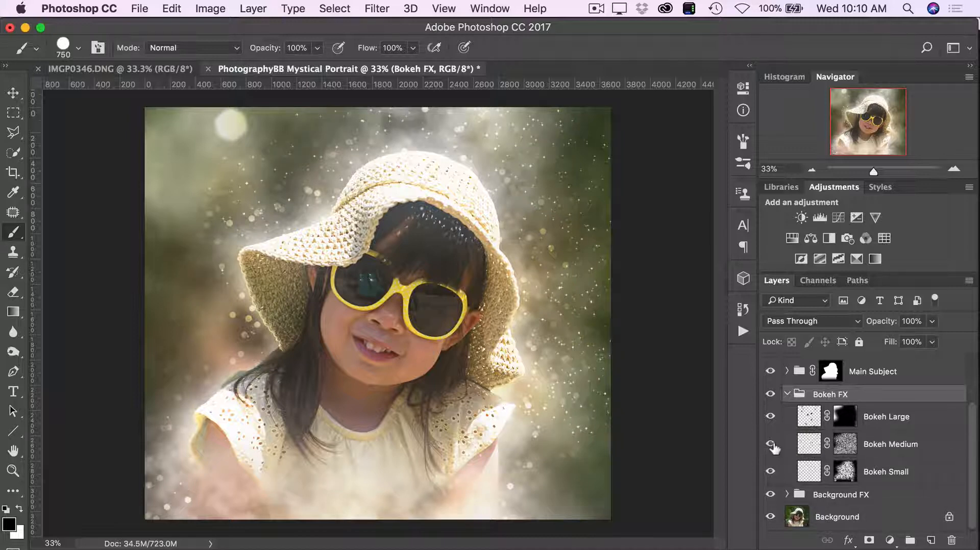
click(771, 444)
Step: Set the opacity of the Bokeh Medium layer to 62% and of the Bokeh Small layer to 72%
click(923, 447)
drag(897, 327, 875, 323)
click(890, 468)
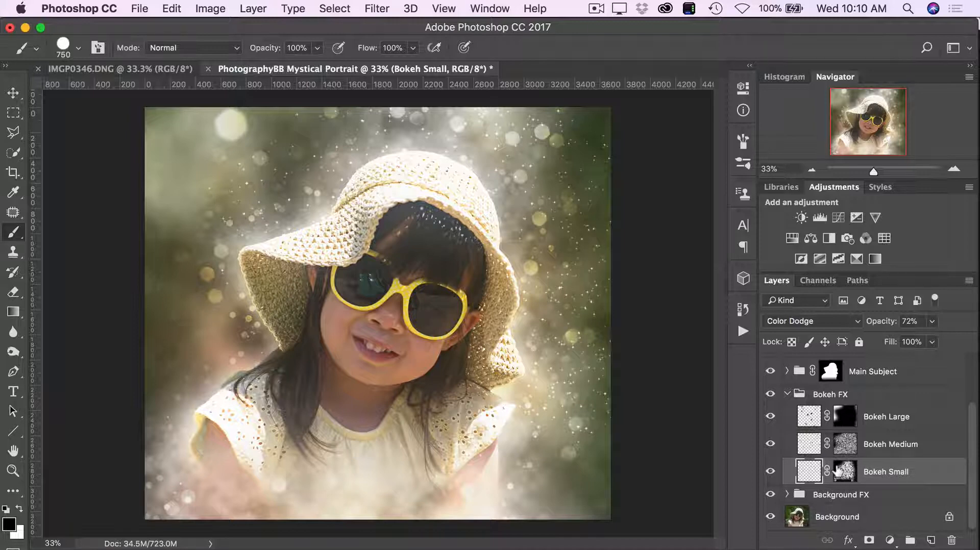
click(879, 444)
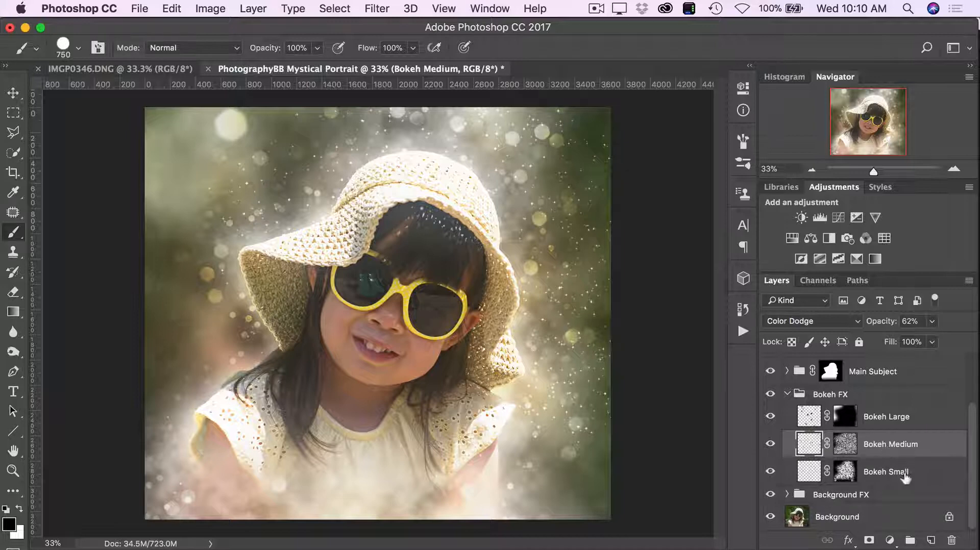
Step: Paint white on the Bokeh Medium layer's mask to reveal more bokeh along the photo's left side, right side and lower edge
click(845, 444)
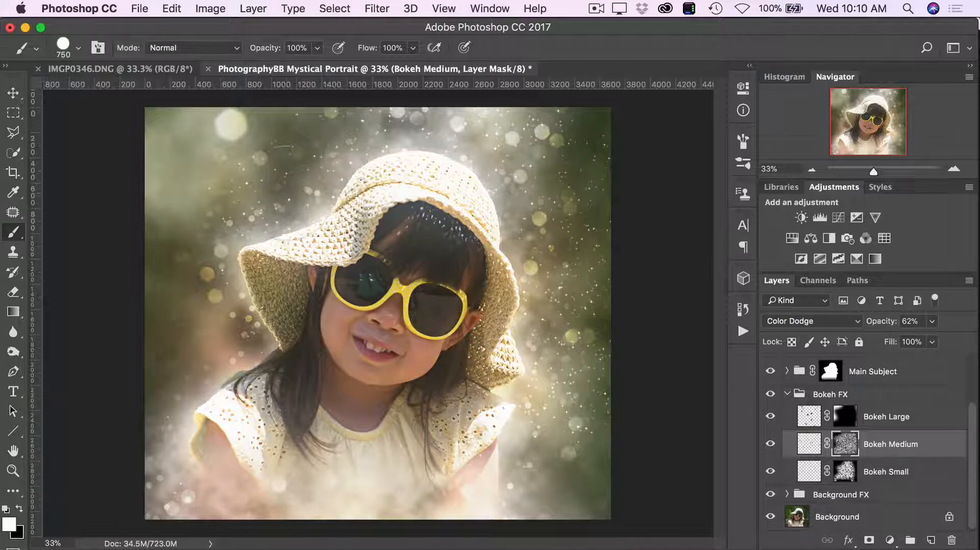
mouse_move(207, 147)
mouse_down()
mouse_move(185, 155)
mouse_move(195, 166)
mouse_move(177, 176)
mouse_up()
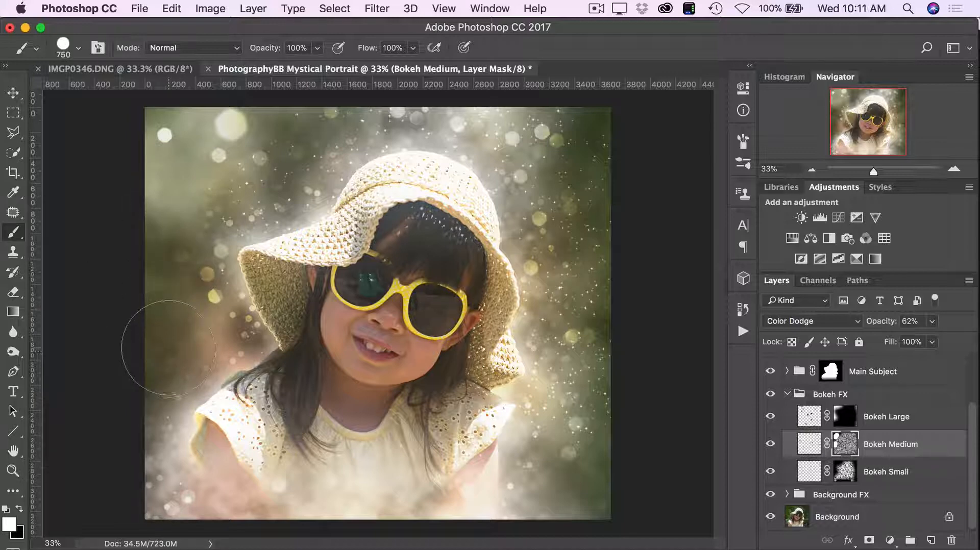
mouse_move(590, 97)
mouse_down()
mouse_move(604, 136)
mouse_move(601, 239)
mouse_move(615, 354)
mouse_move(590, 397)
mouse_move(558, 419)
mouse_move(546, 456)
mouse_move(585, 485)
mouse_up()
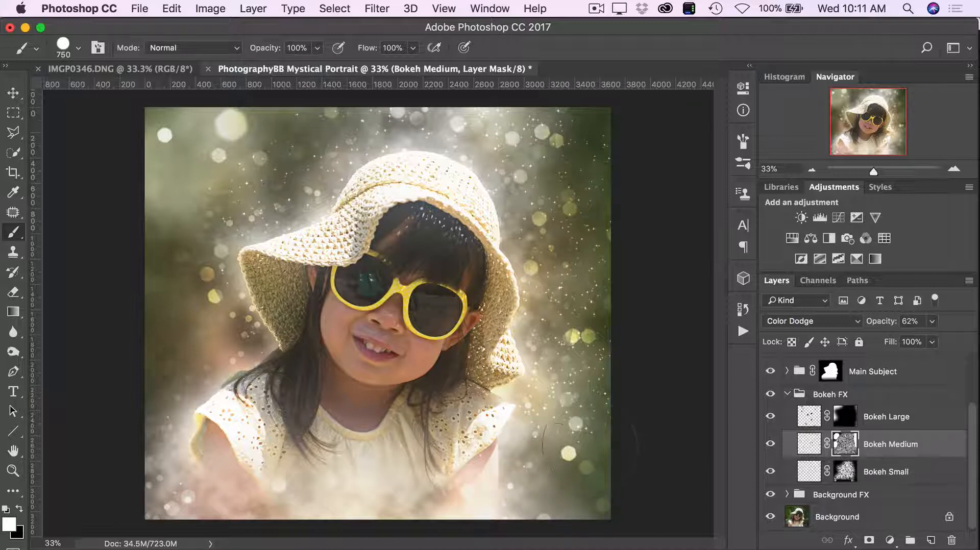
mouse_move(589, 449)
mouse_down()
mouse_move(553, 470)
mouse_move(413, 475)
mouse_move(350, 465)
mouse_move(240, 493)
mouse_up()
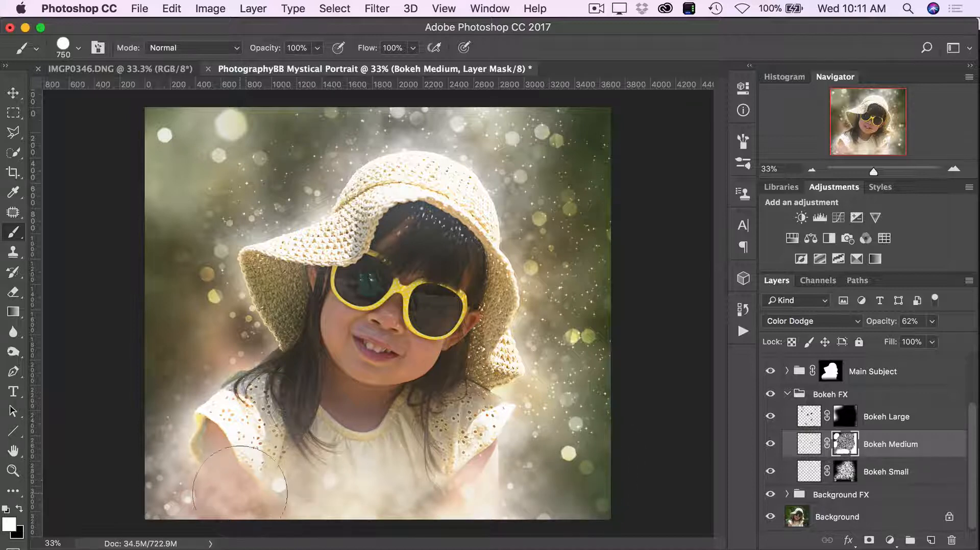
Step: Lower the Bokeh Medium layer's opacity, set Bokeh Small's opacity to 41%, and collapse the Bokeh FX group
click(933, 445)
drag(885, 326, 862, 329)
click(888, 471)
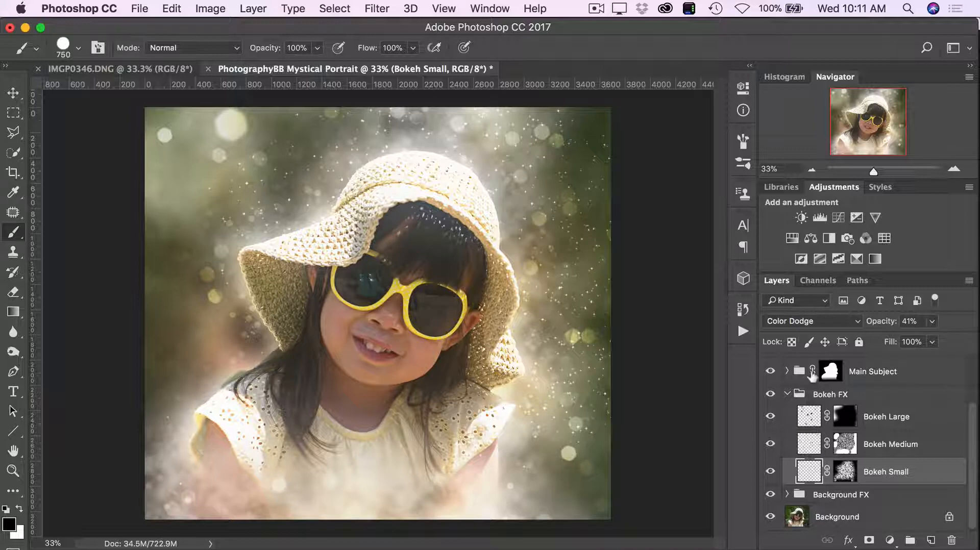
click(788, 395)
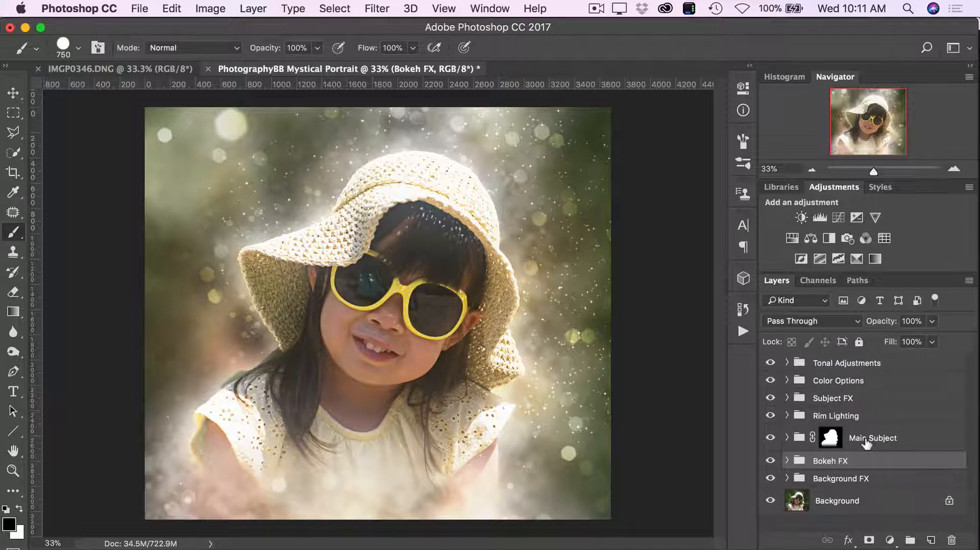
Step: Expand the Background FX group, compare the portrait with and without Mist Behind Subject, and select that layer
click(844, 480)
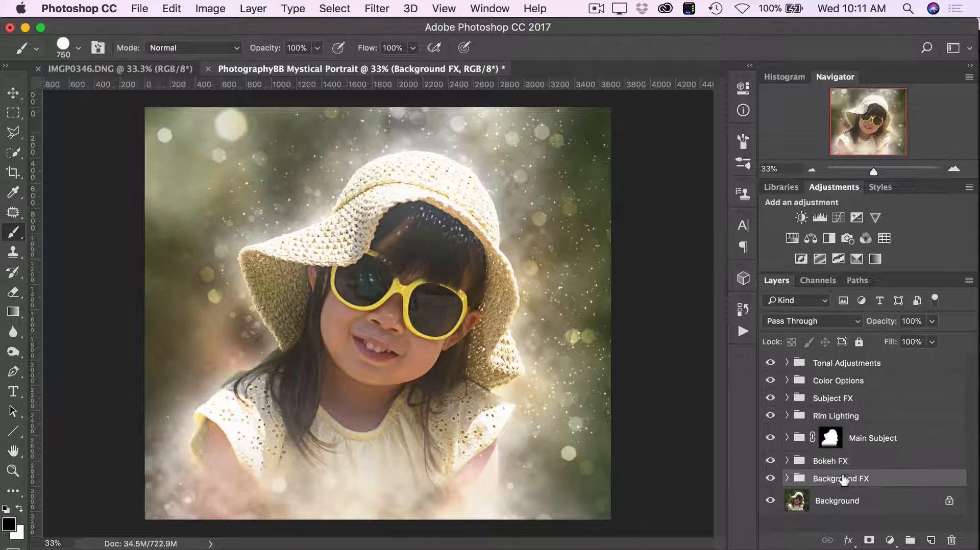
click(787, 480)
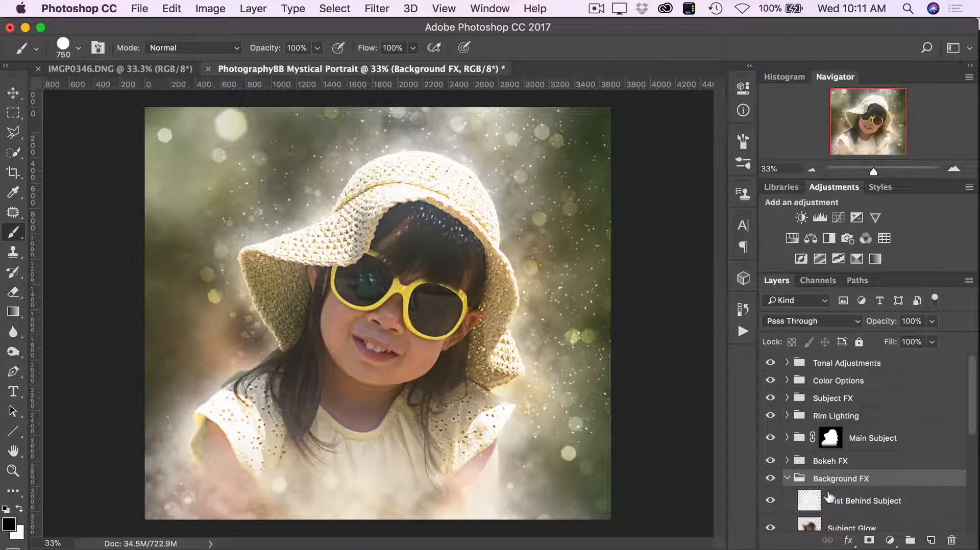
scroll(868, 445, down, 3)
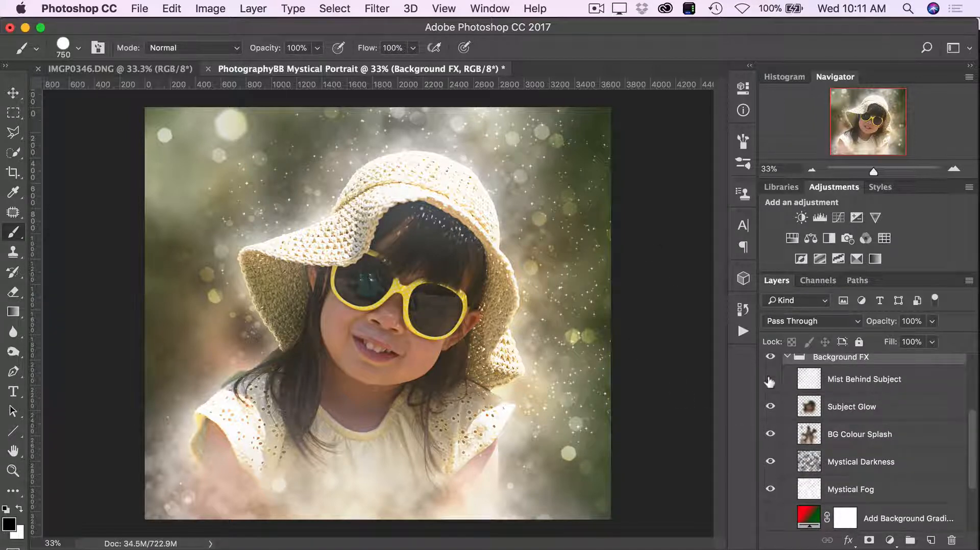
click(771, 379)
click(770, 379)
click(770, 379)
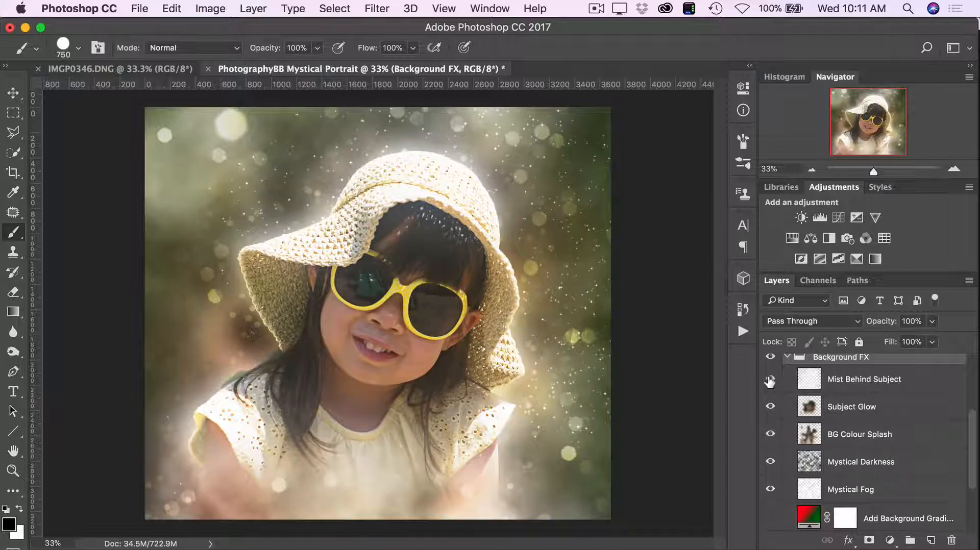
click(771, 379)
click(851, 385)
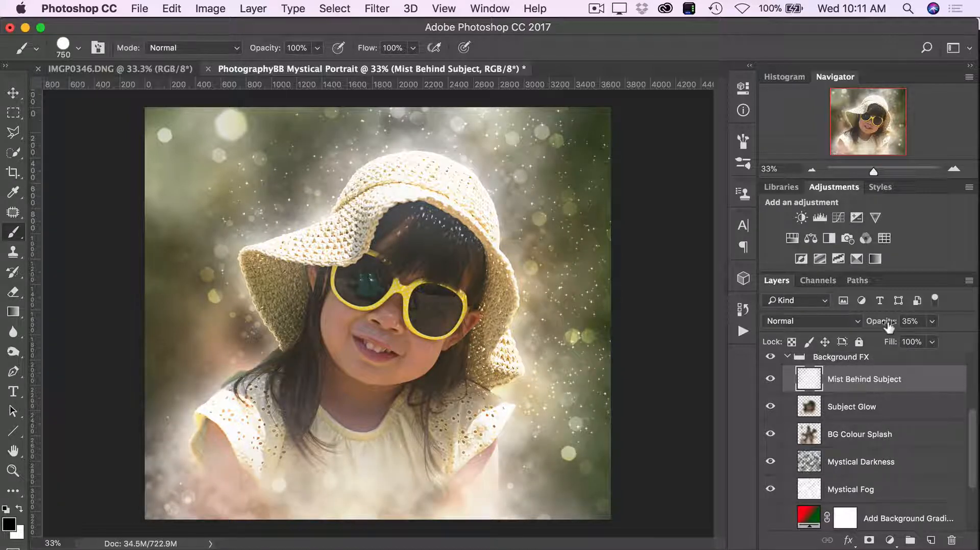
Step: Compare the portrait with and without the Subject Glow layer and set its opacity to 53%
click(855, 412)
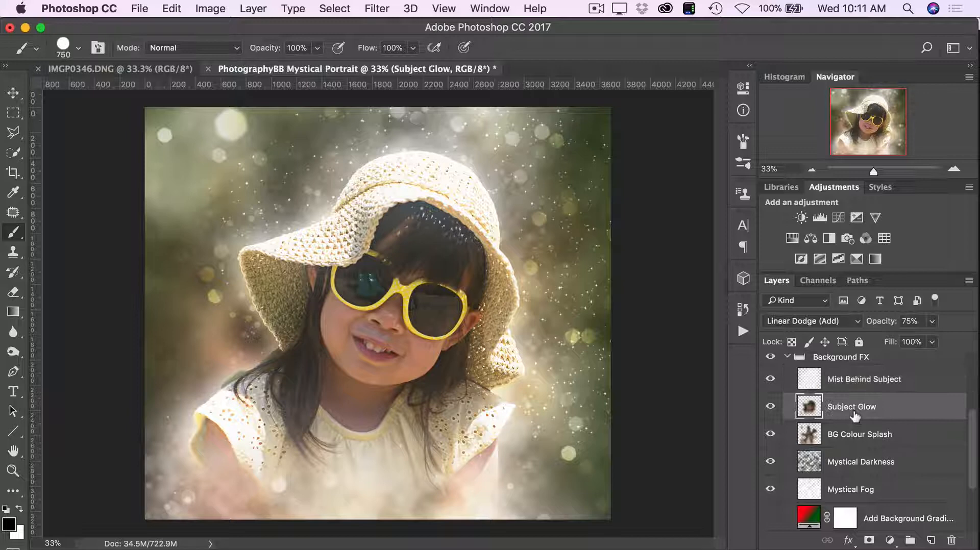
click(771, 410)
click(771, 410)
click(771, 409)
click(770, 408)
drag(888, 322, 868, 322)
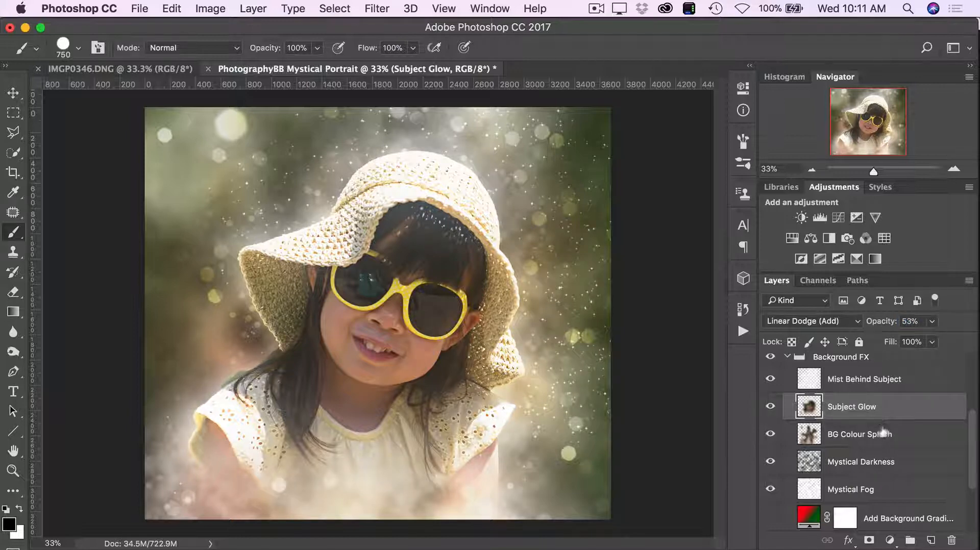
Step: Select the BG Colour Splash layer and repeatedly compare the background with and without it
click(884, 433)
click(770, 435)
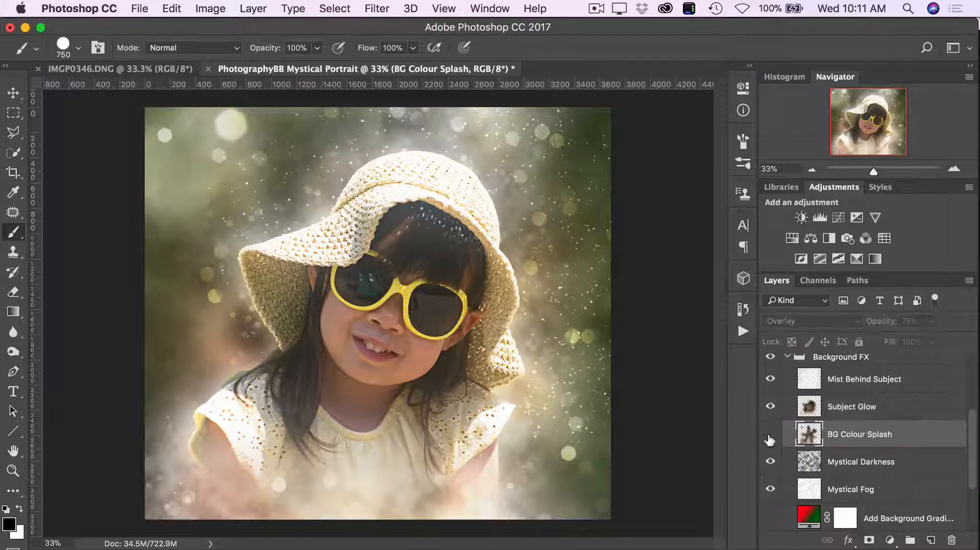
click(770, 435)
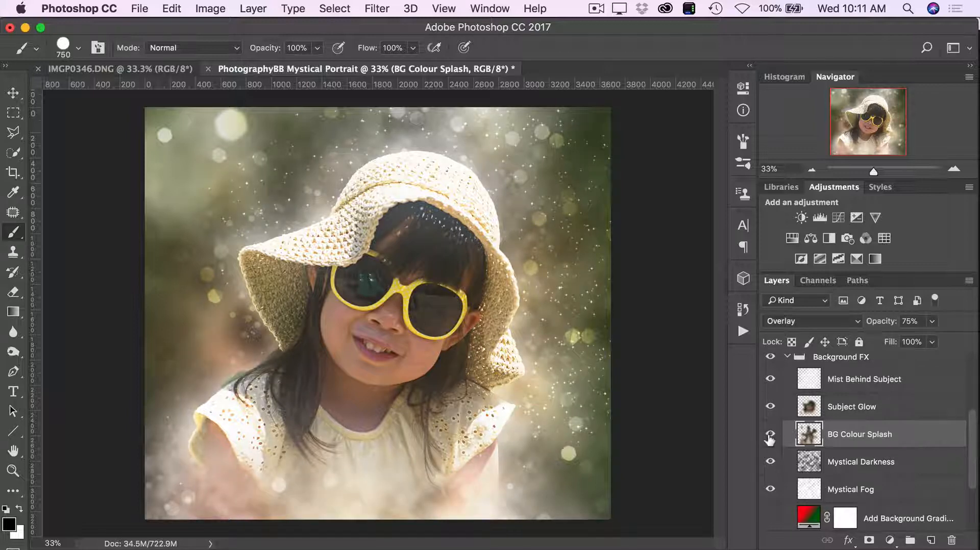
click(770, 435)
click(770, 435)
click(770, 435)
click(770, 435)
click(770, 435)
click(770, 435)
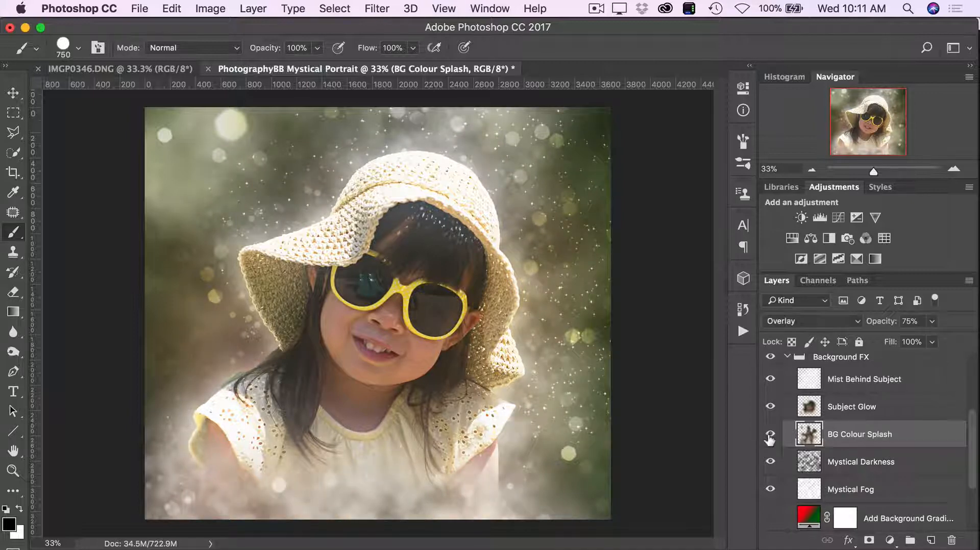
click(770, 435)
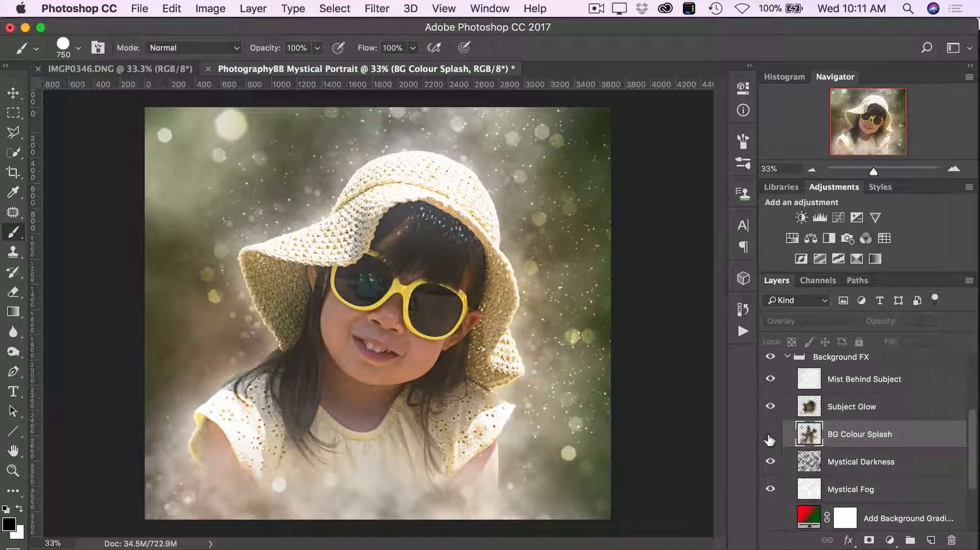
click(770, 436)
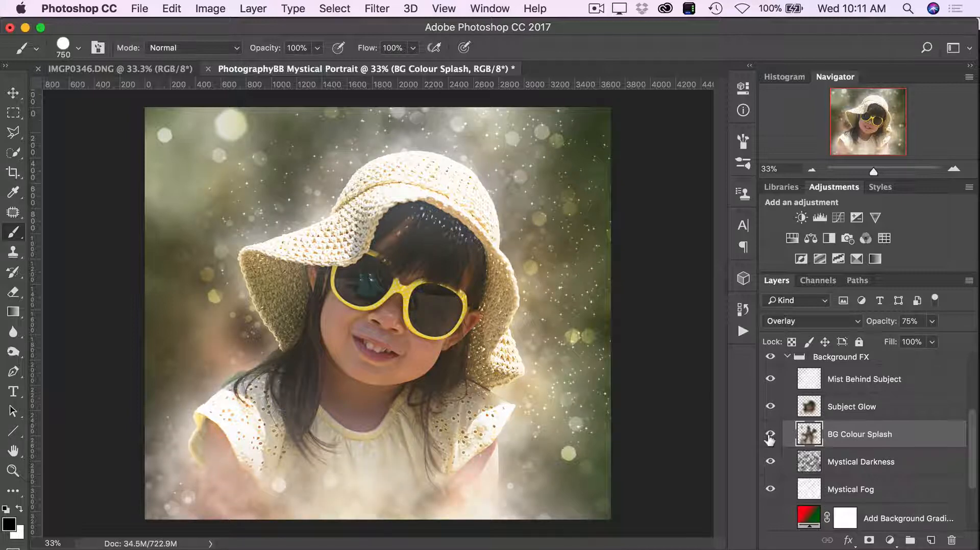
click(770, 435)
click(770, 435)
Step: Compare the background with and without the Mystical Darkness layer, try 63% opacity, and settle on 37%
click(844, 471)
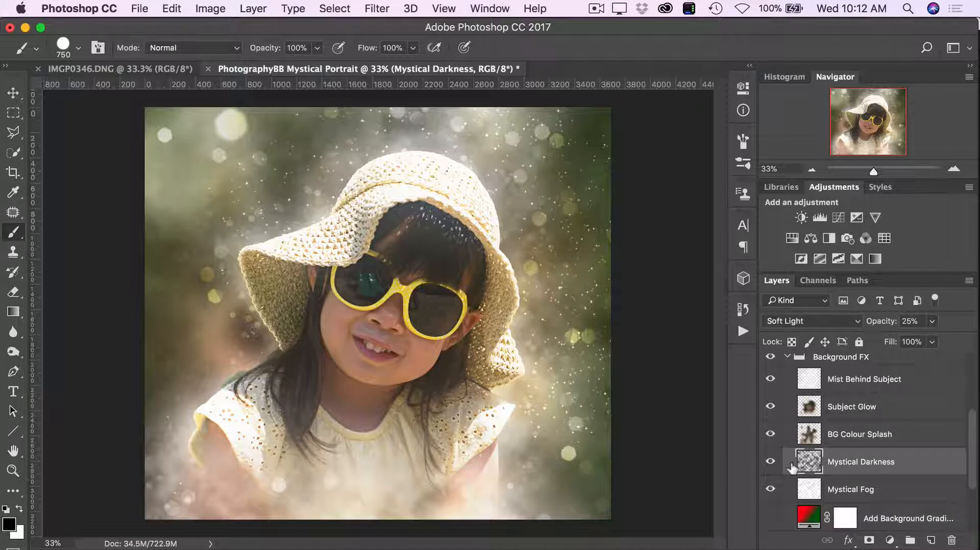
click(771, 462)
click(772, 462)
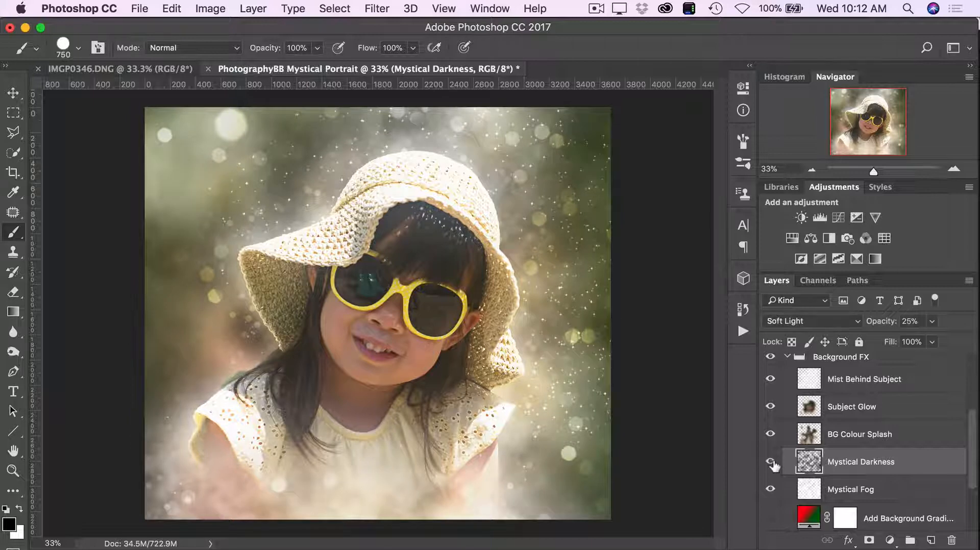
click(910, 322)
text(63)
key(Return)
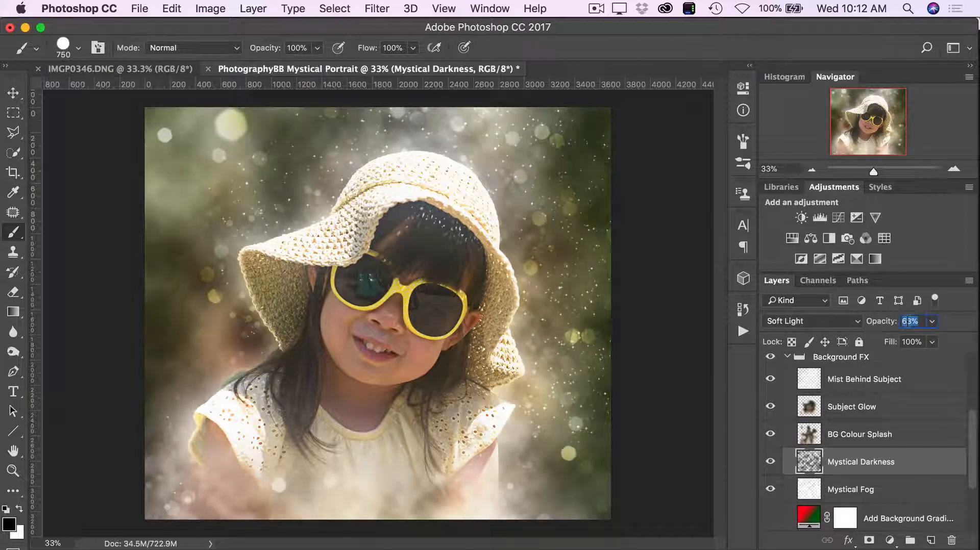
drag(891, 322, 888, 323)
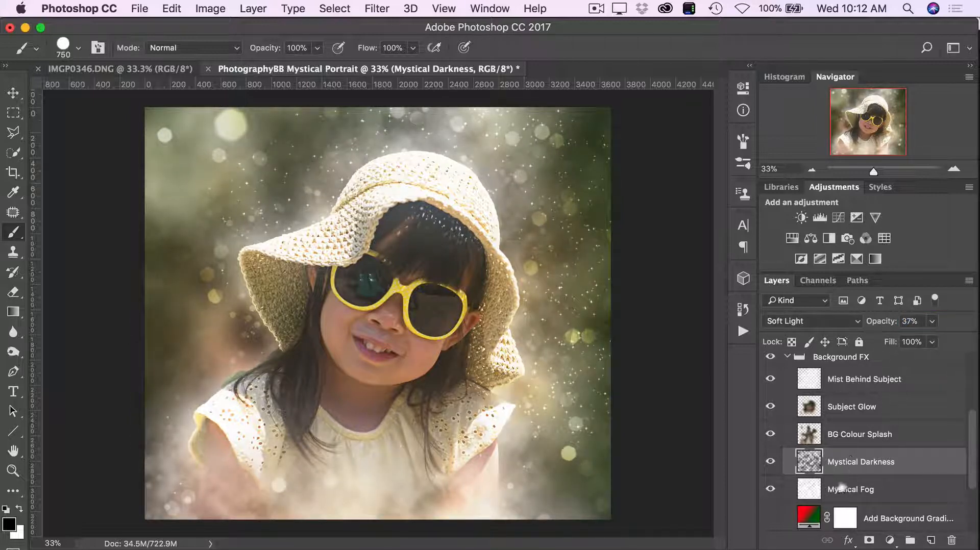
Step: Select the Mystical Fog layer and compare the background with and without it
click(863, 490)
click(771, 490)
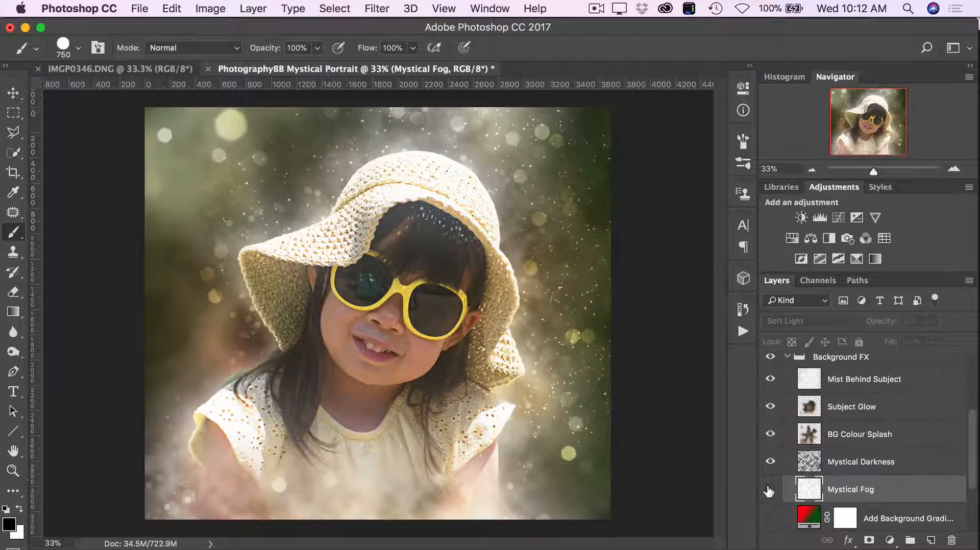
click(769, 491)
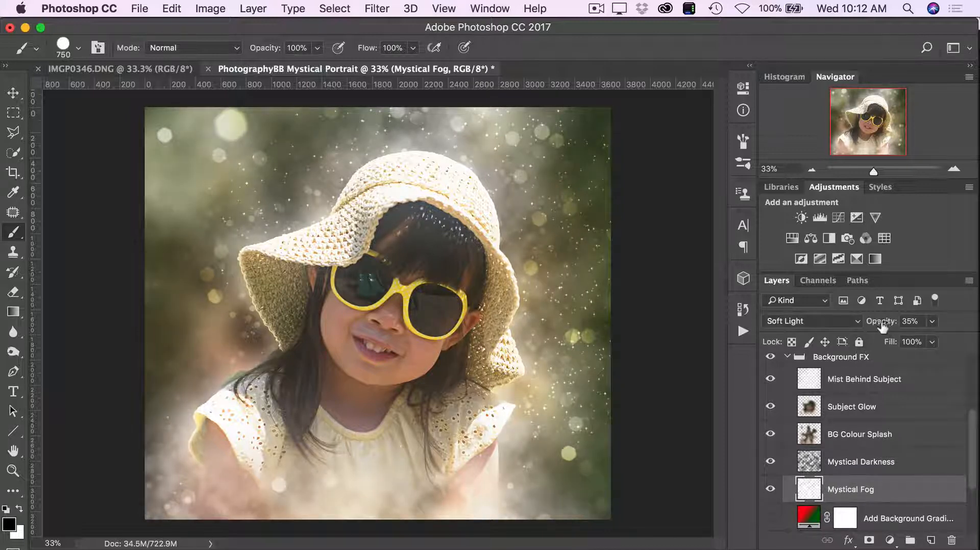
Step: Set the Mystical Fog layer's opacity to 28% and turn on the Add Background Gradient layer's visibility
mouse_move(882, 326)
mouse_down()
mouse_move(890, 322)
mouse_move(876, 321)
mouse_up()
scroll(857, 442, down, 2)
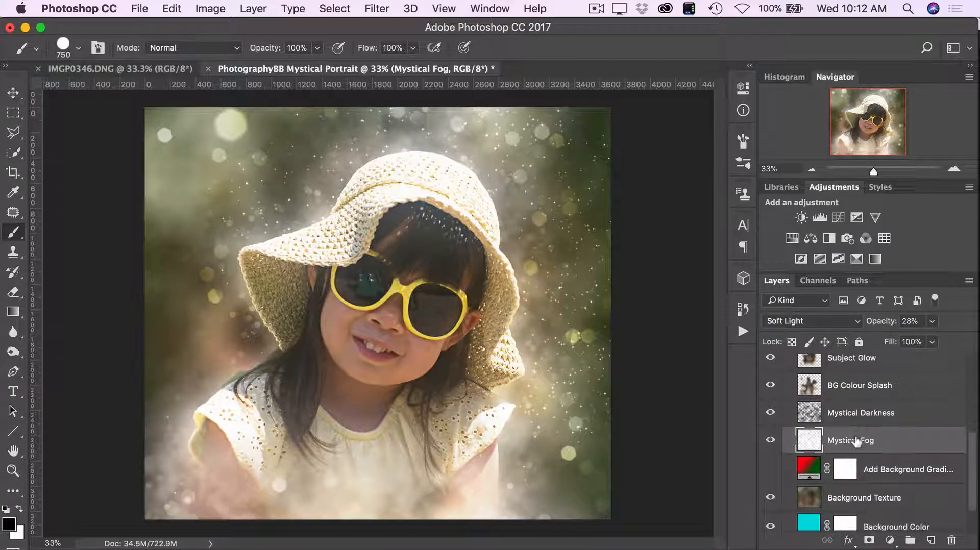
click(891, 477)
click(772, 469)
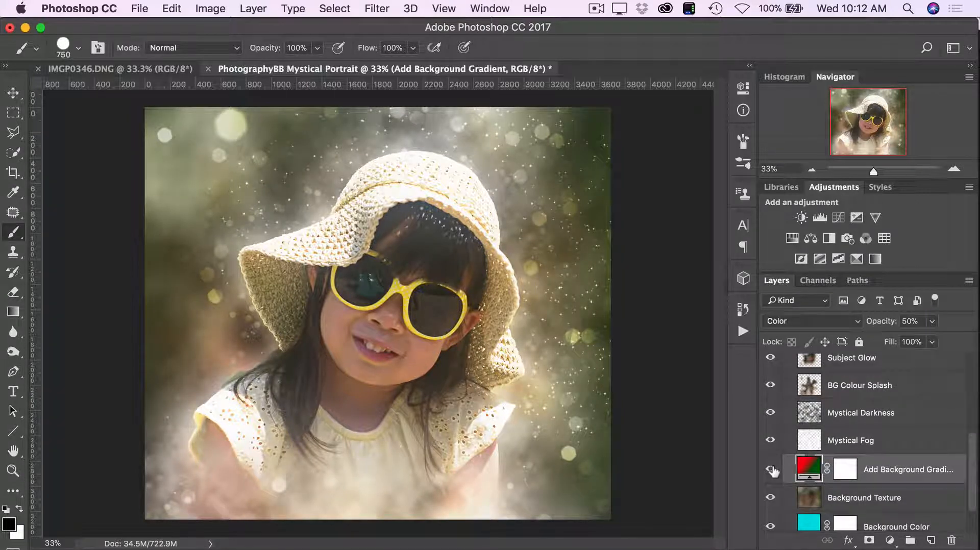
click(772, 470)
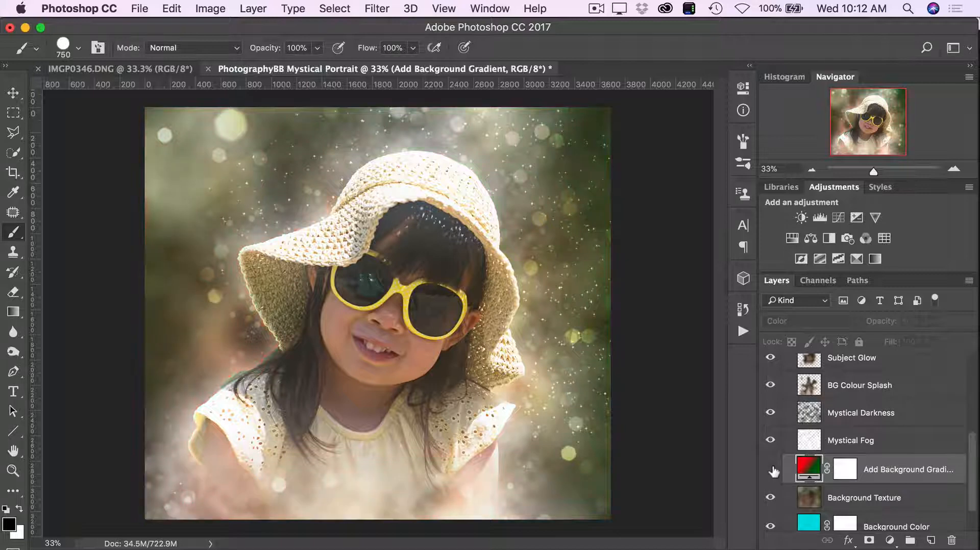
click(771, 470)
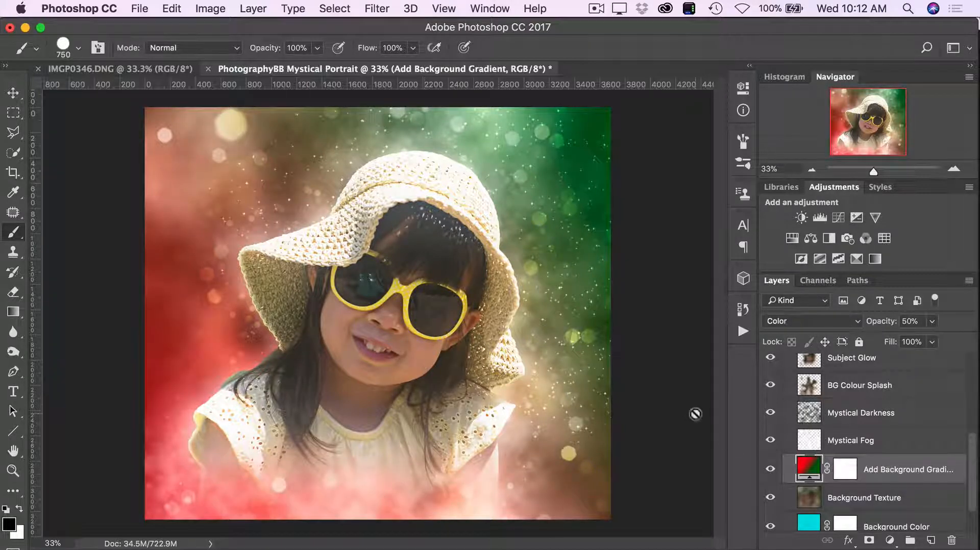
Step: Look through the layer groups and compare the portrait with and without the Add Background Gradient layer
scroll(773, 472, up, 10)
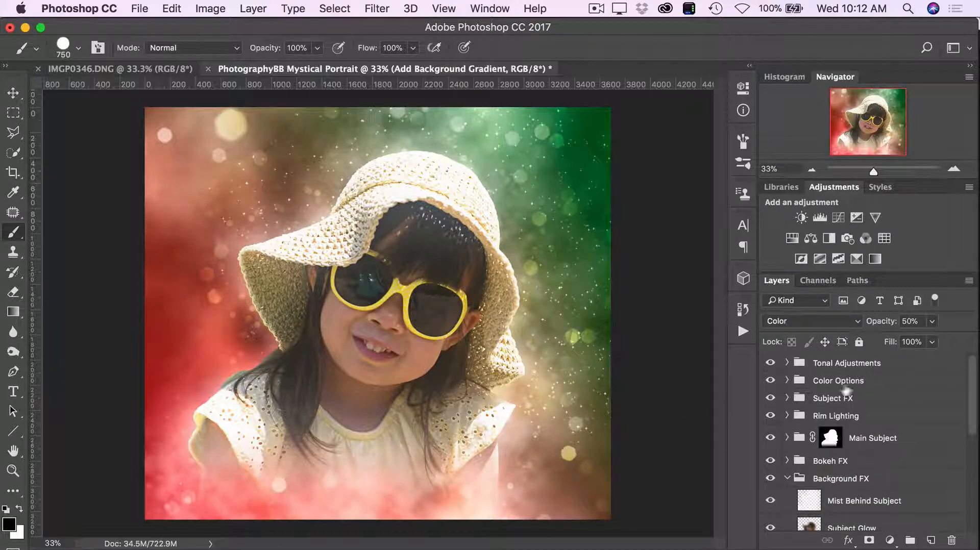
scroll(851, 391, down, 1)
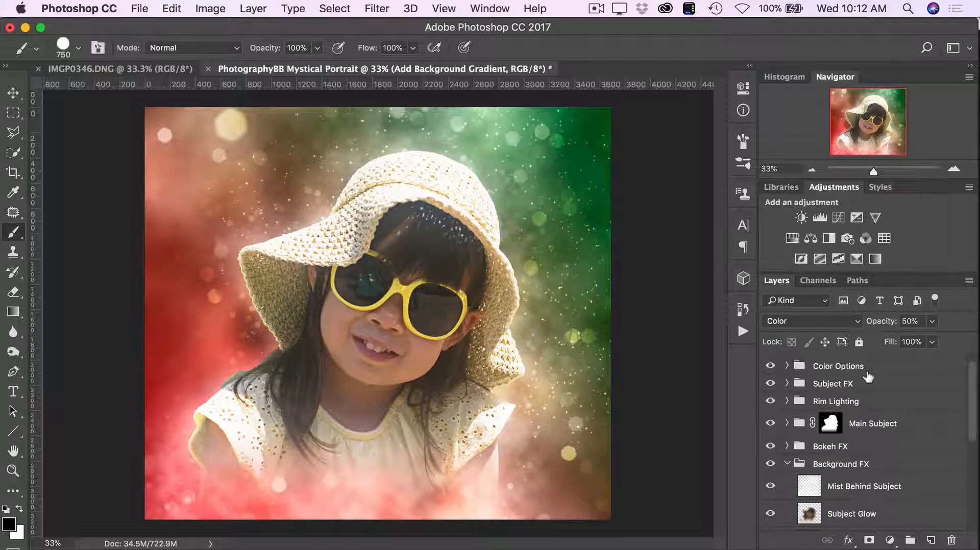
scroll(834, 445, down, 5)
scroll(817, 488, down, 2)
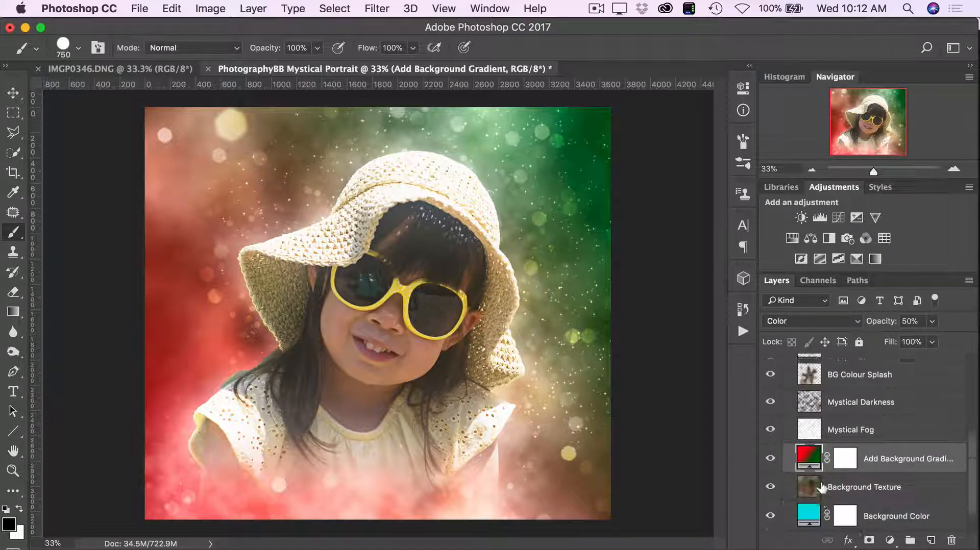
click(771, 446)
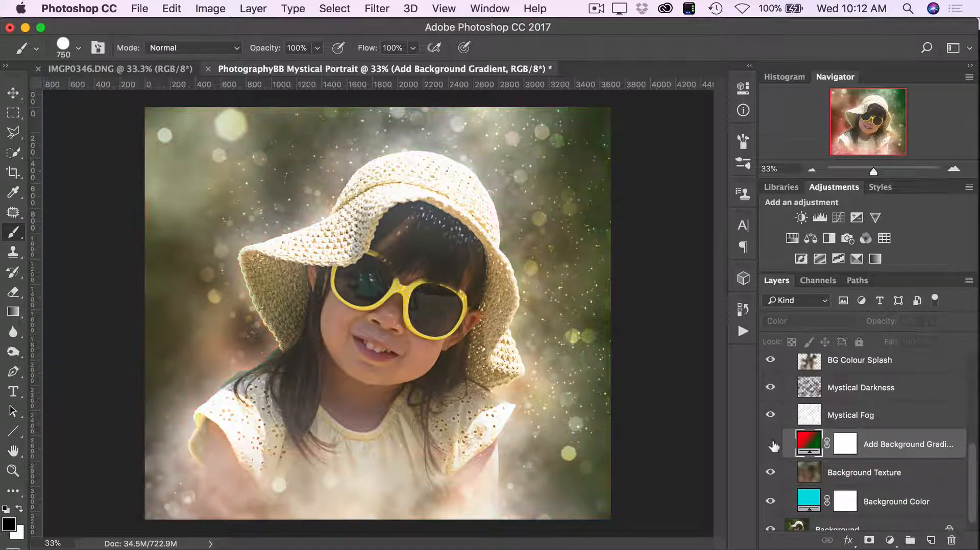
click(771, 445)
scroll(866, 454, down, 1)
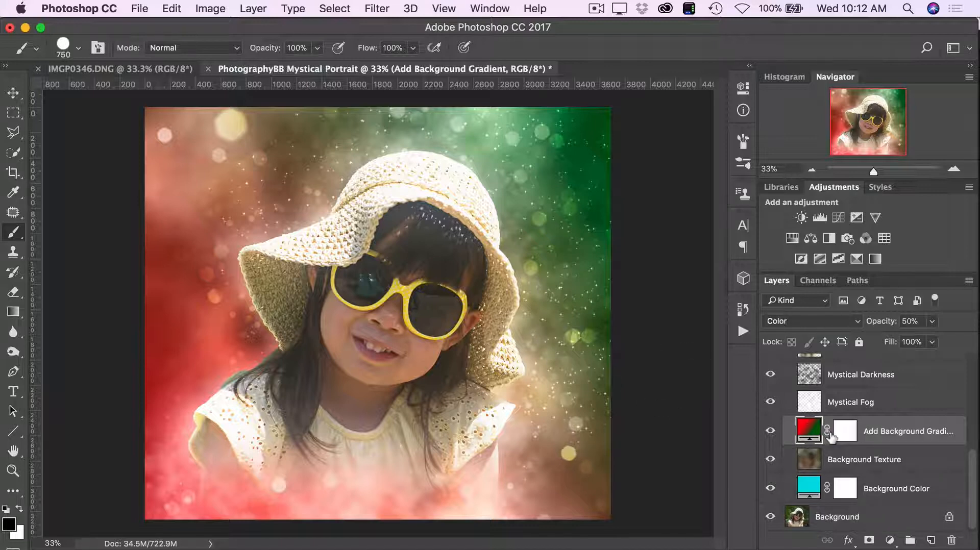
click(771, 431)
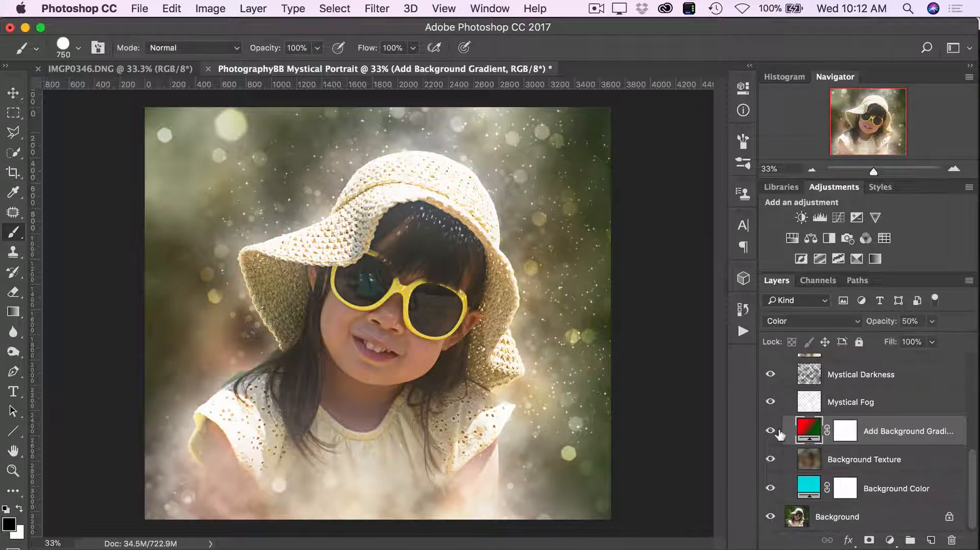
click(771, 432)
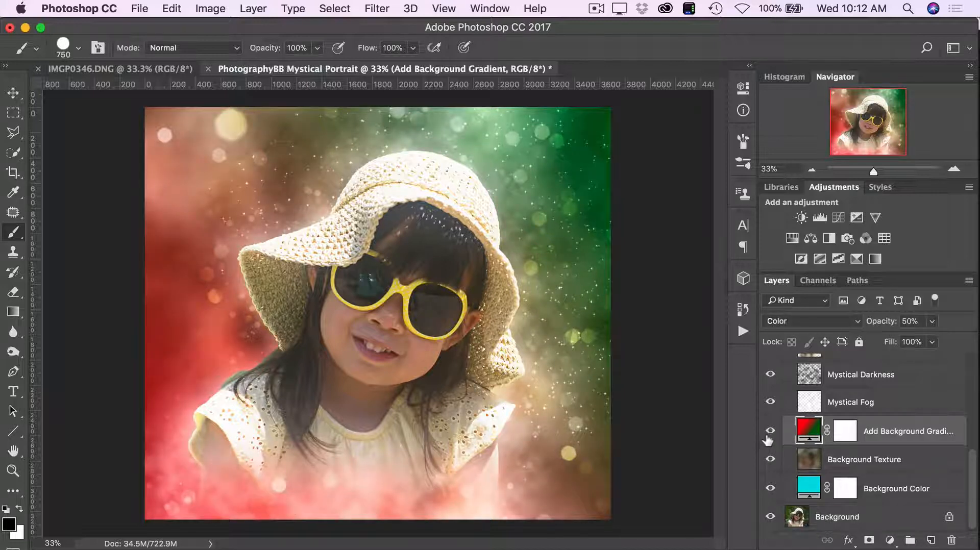
Step: Edit the Add Background Gradient layer's gradient and change its red starting color stop to blue #1a24ae
double_click(811, 431)
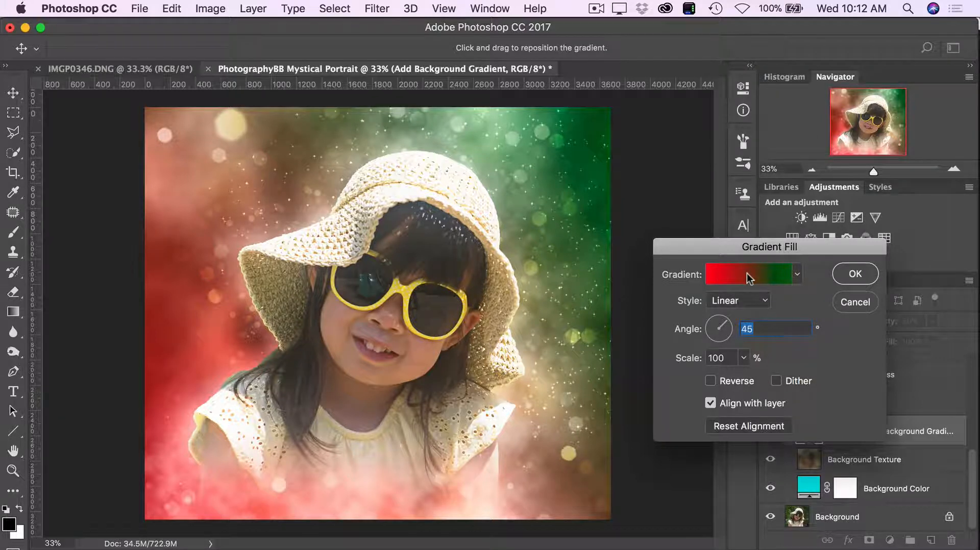
click(746, 273)
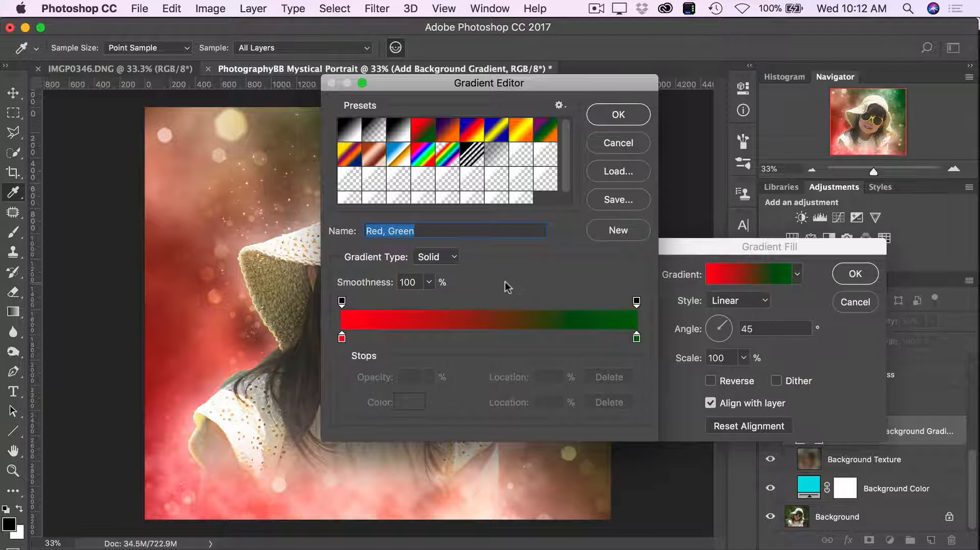
drag(522, 82, 728, 81)
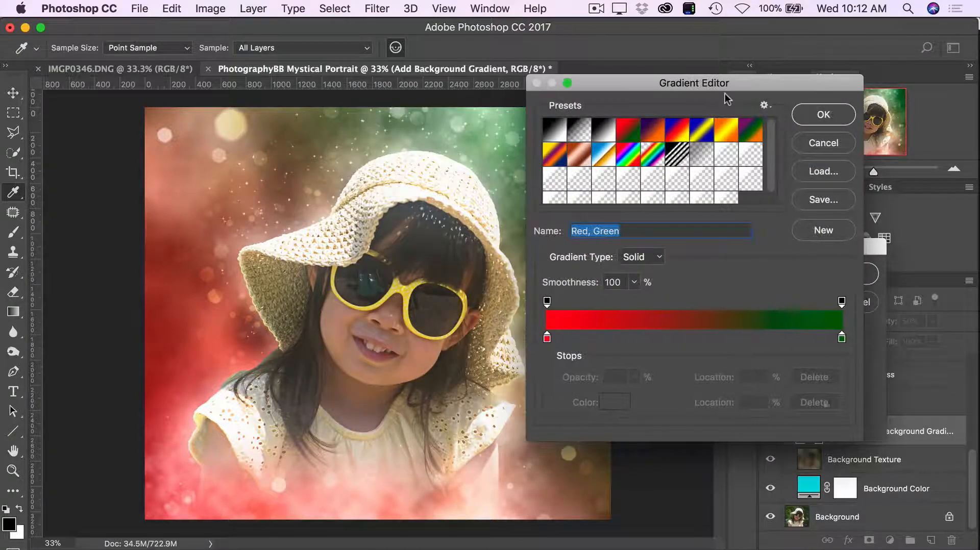
click(547, 338)
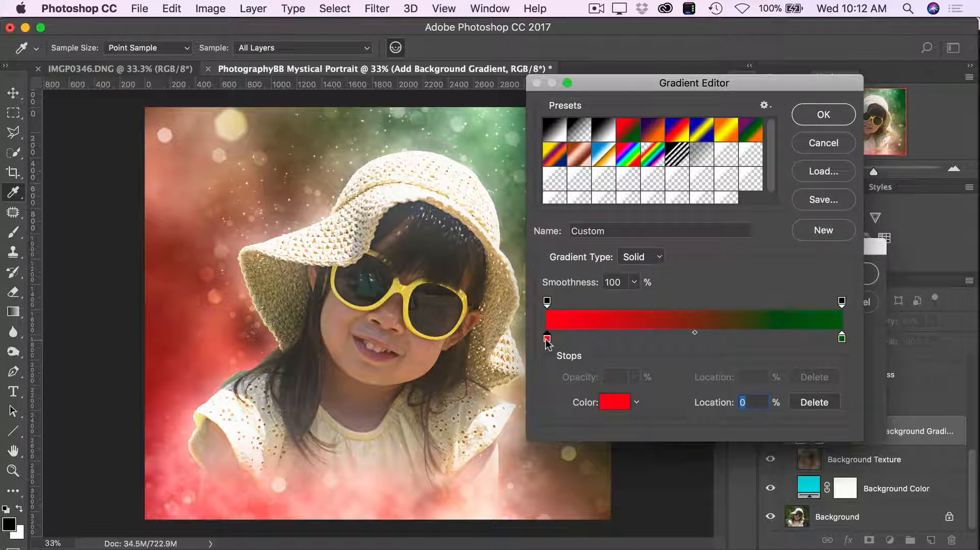
click(606, 405)
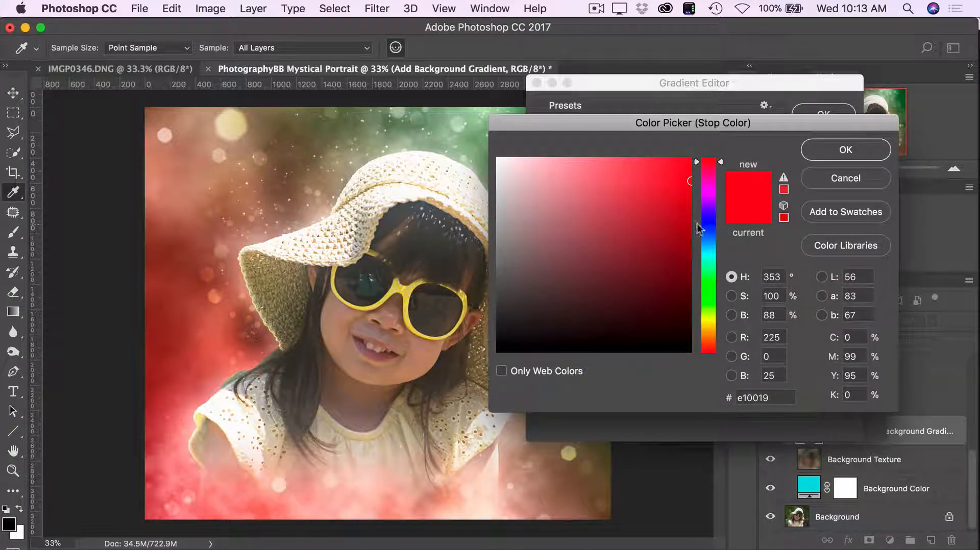
mouse_move(713, 164)
mouse_down()
mouse_move(715, 227)
mouse_move(654, 219)
mouse_move(663, 219)
mouse_up()
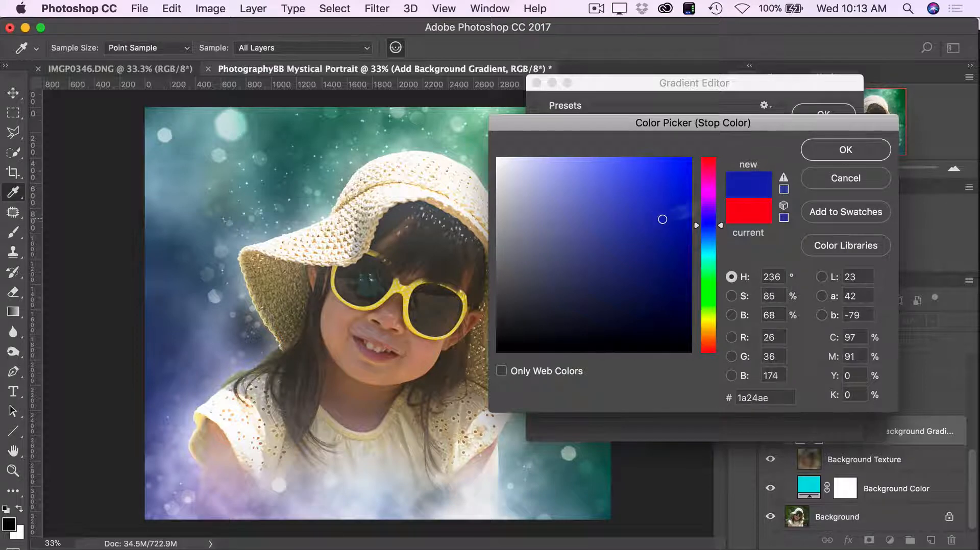
click(830, 153)
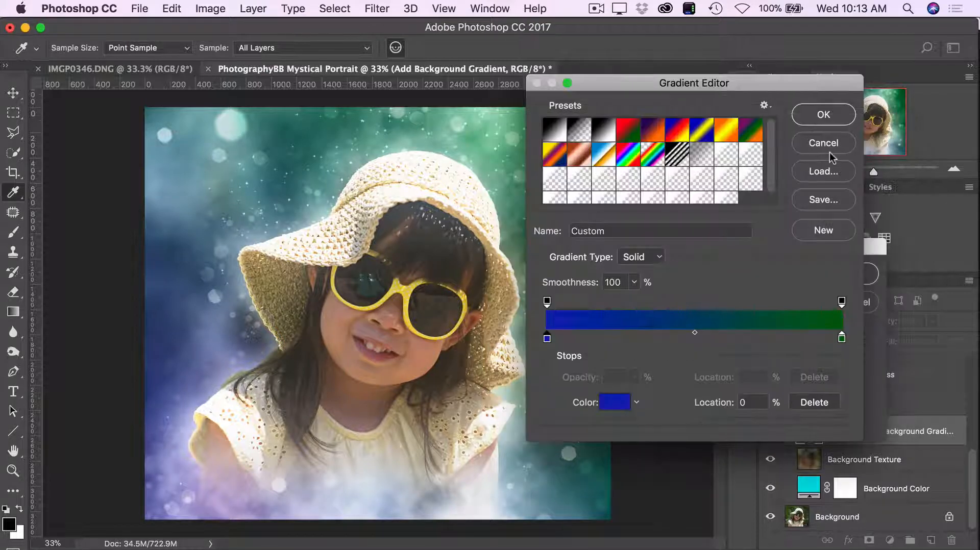
Step: Change the gradient's green end color stop to yellow-green #cfde23 and accept the edited gradient
click(842, 339)
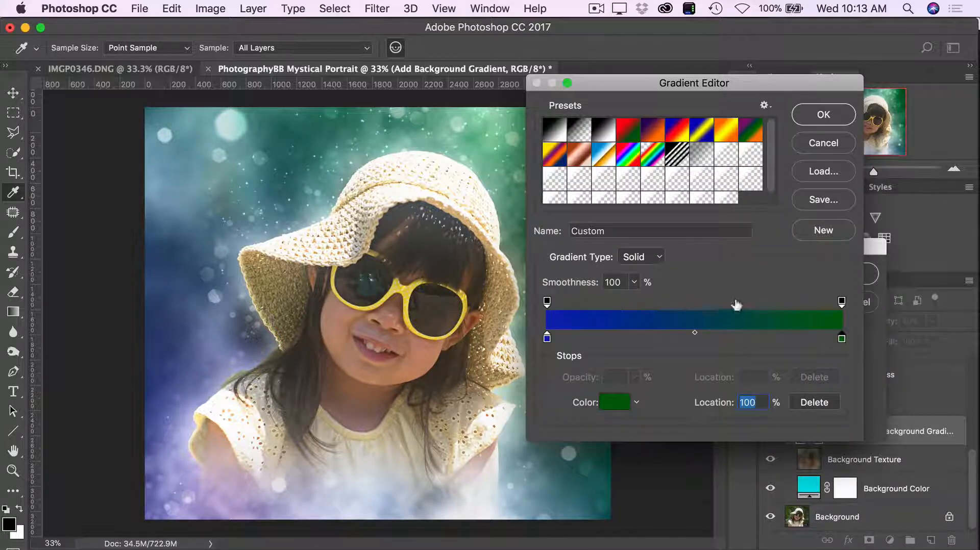
click(612, 403)
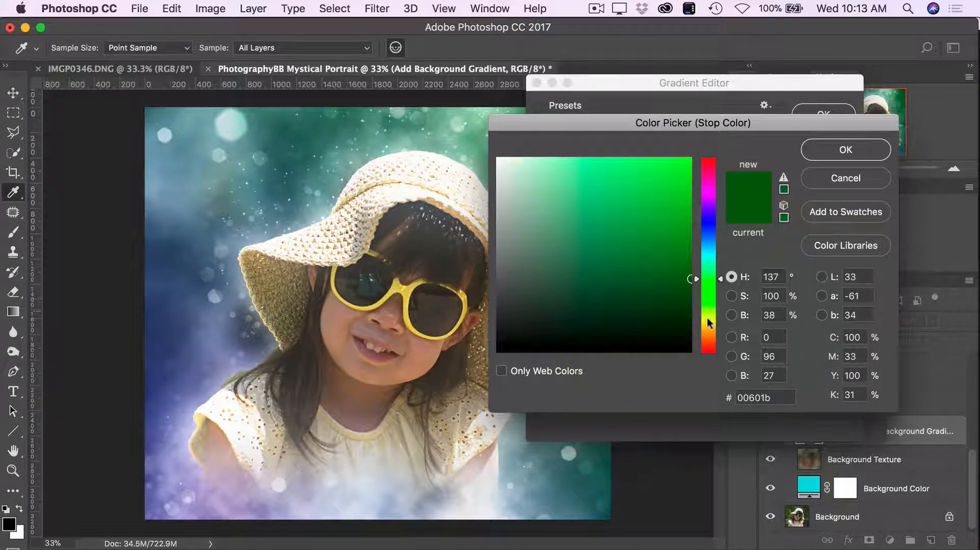
drag(719, 279, 711, 318)
drag(664, 218, 659, 182)
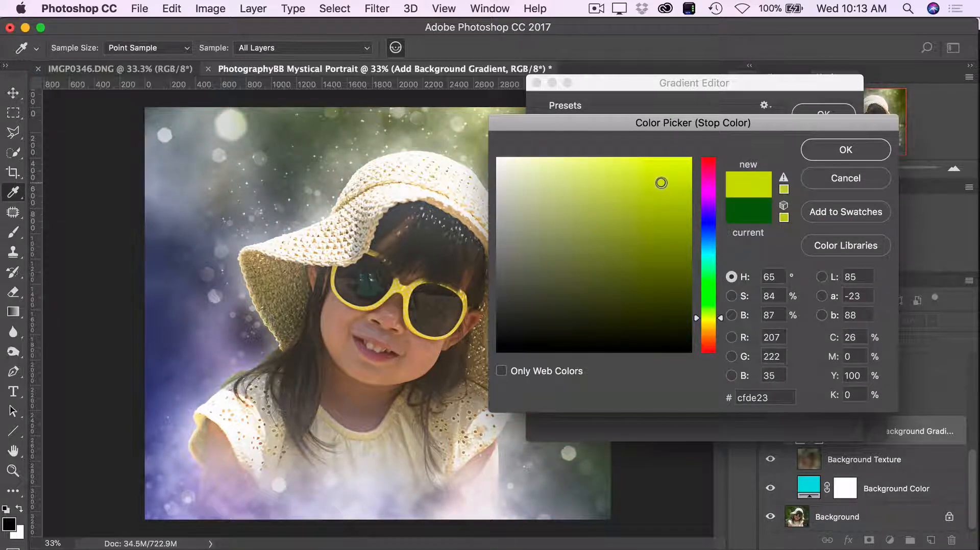
click(846, 149)
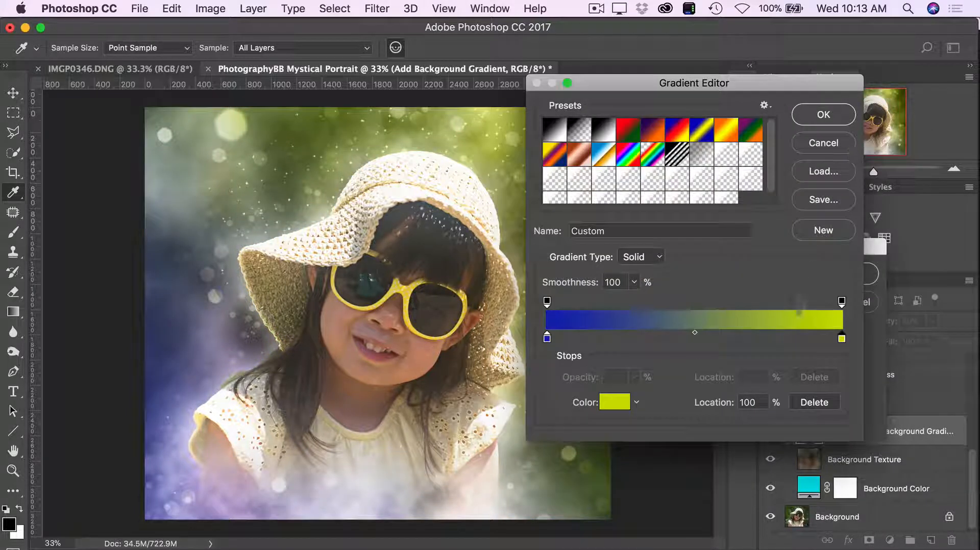
click(823, 115)
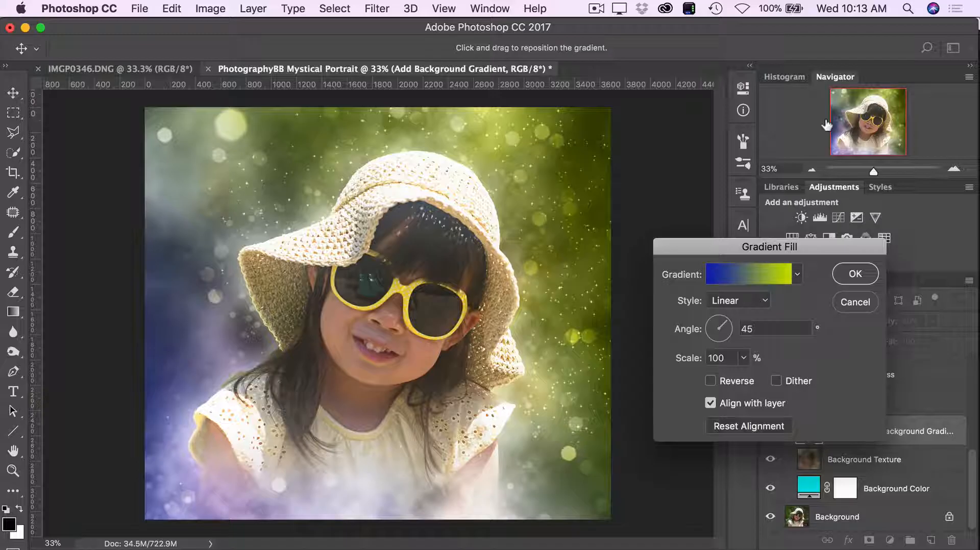
Step: Try the Radial gradient style with its colors reversed and set the gradient scale to 155%
click(727, 306)
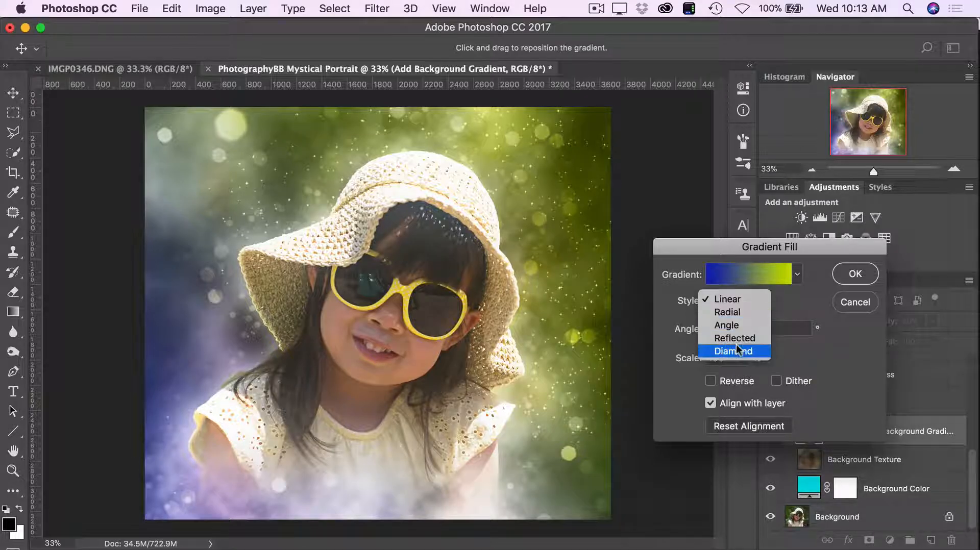
click(733, 314)
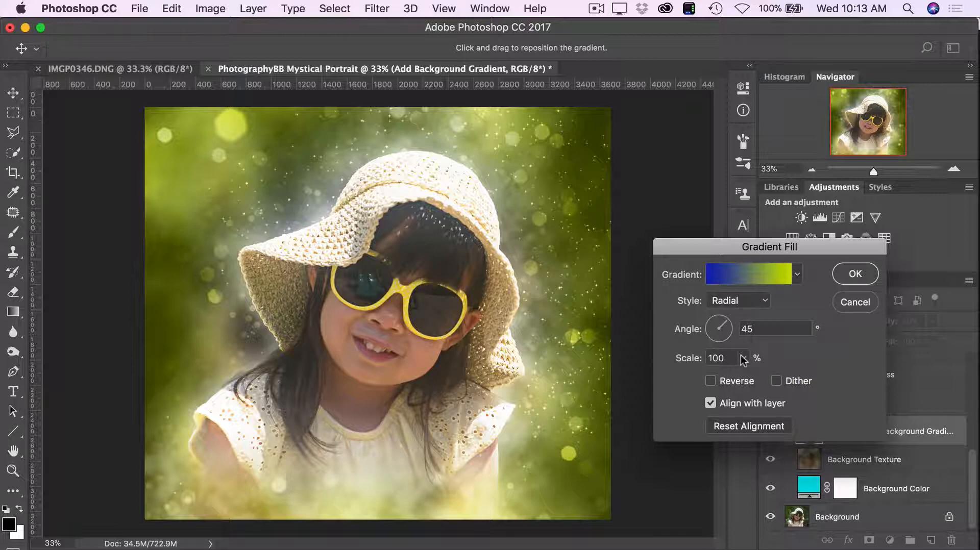
click(734, 384)
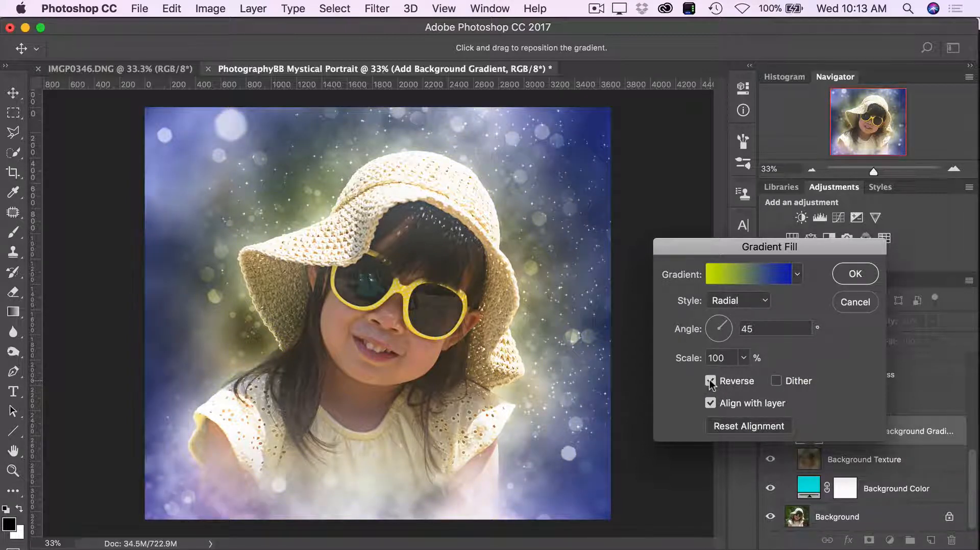
click(711, 382)
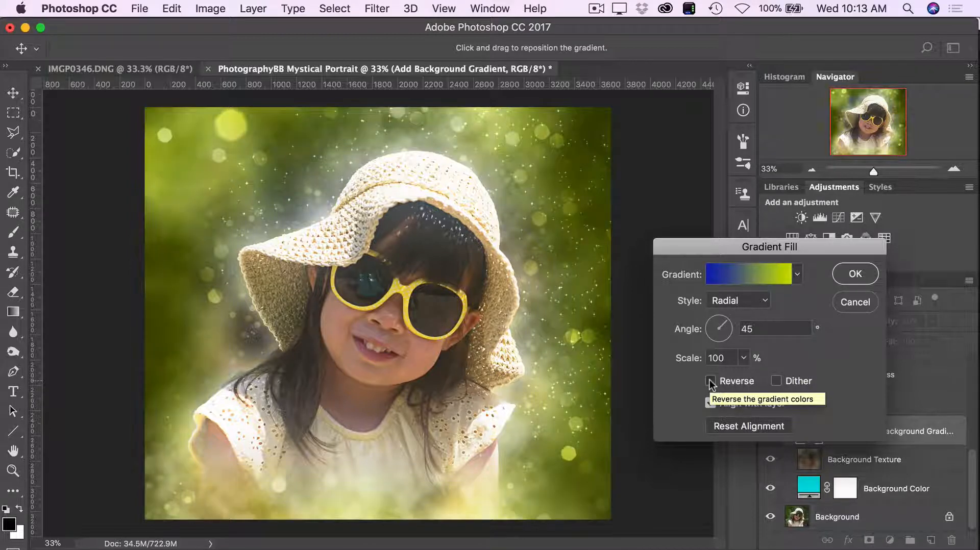
click(711, 382)
click(744, 358)
mouse_move(743, 377)
mouse_down()
mouse_move(762, 376)
mouse_move(749, 377)
mouse_up()
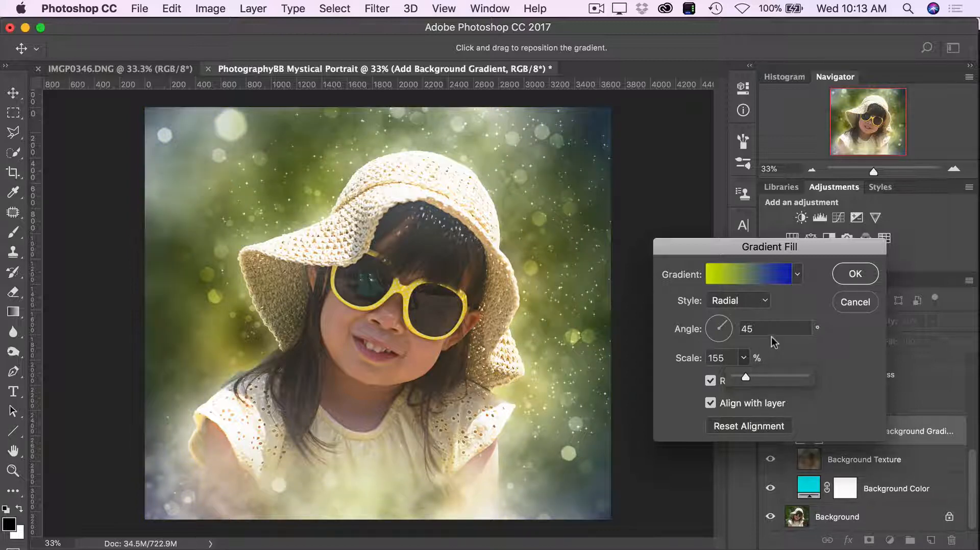
click(810, 353)
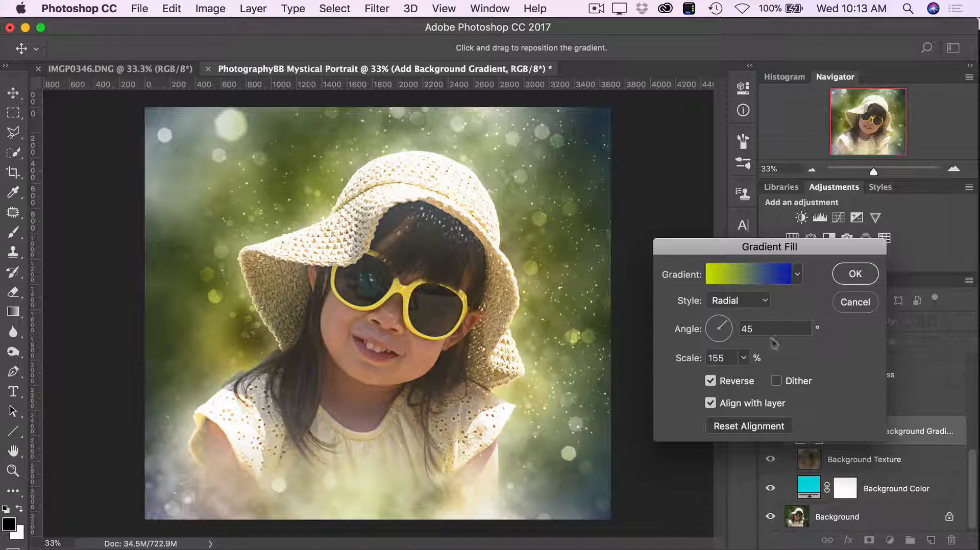
Step: Turn off Reverse, return the gradient style to Linear, set its angle to 50.19°, and apply the gradient fill
click(742, 302)
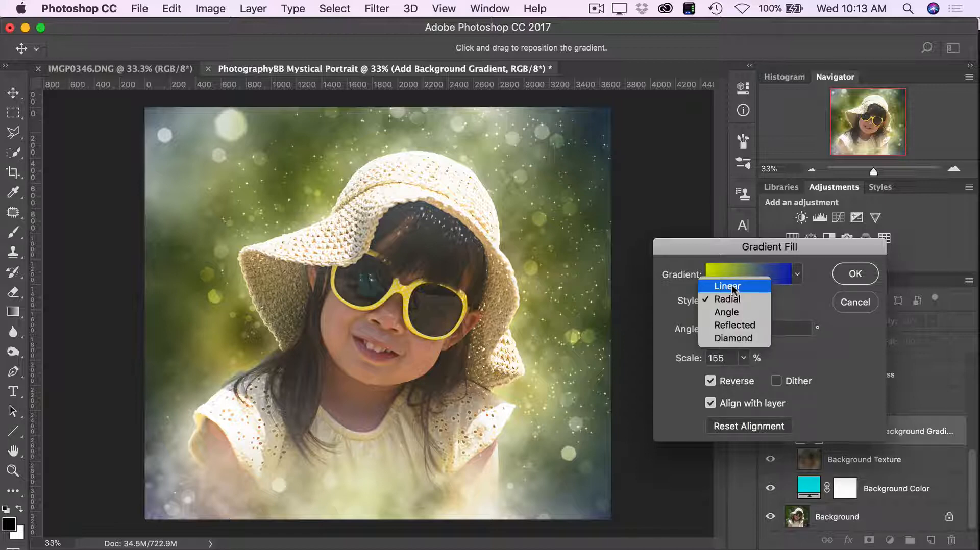
click(711, 385)
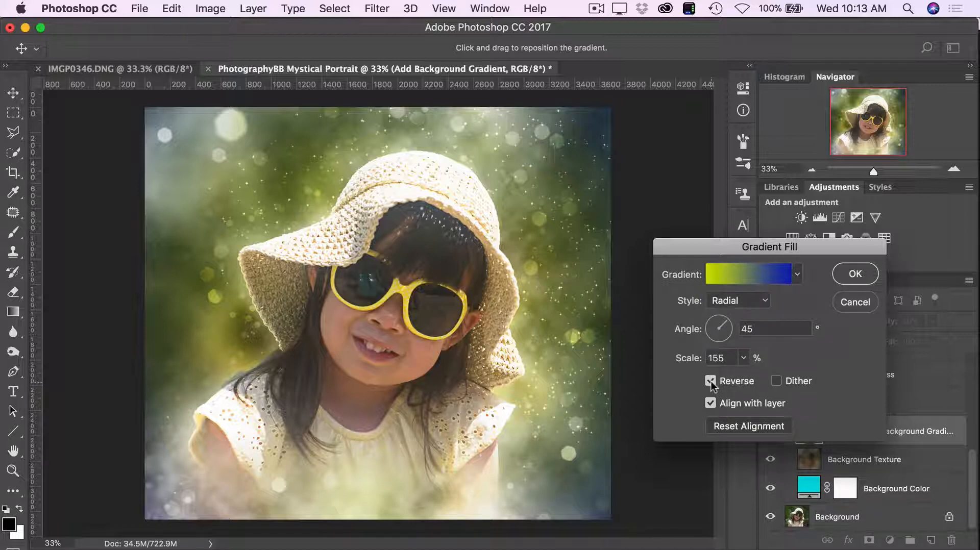
click(712, 382)
click(745, 303)
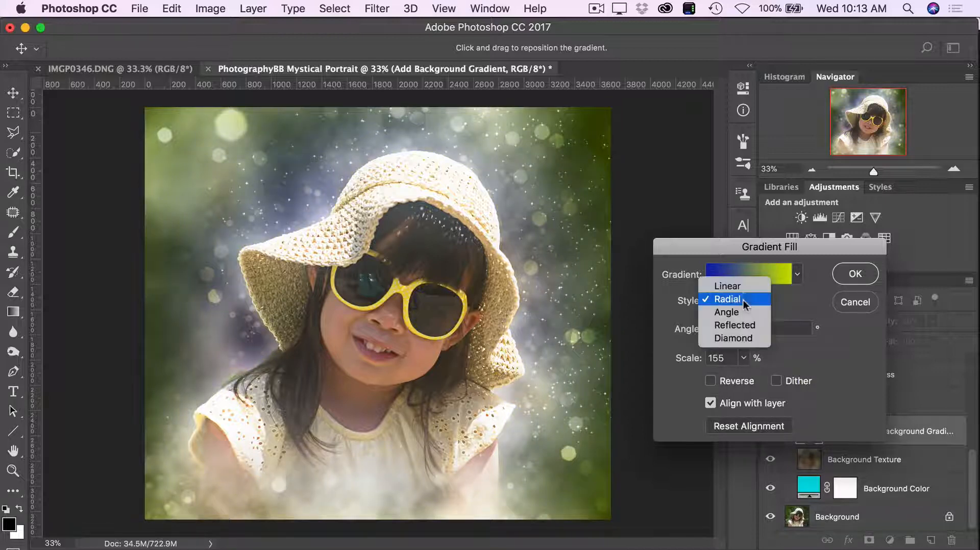
click(746, 290)
drag(728, 325, 726, 319)
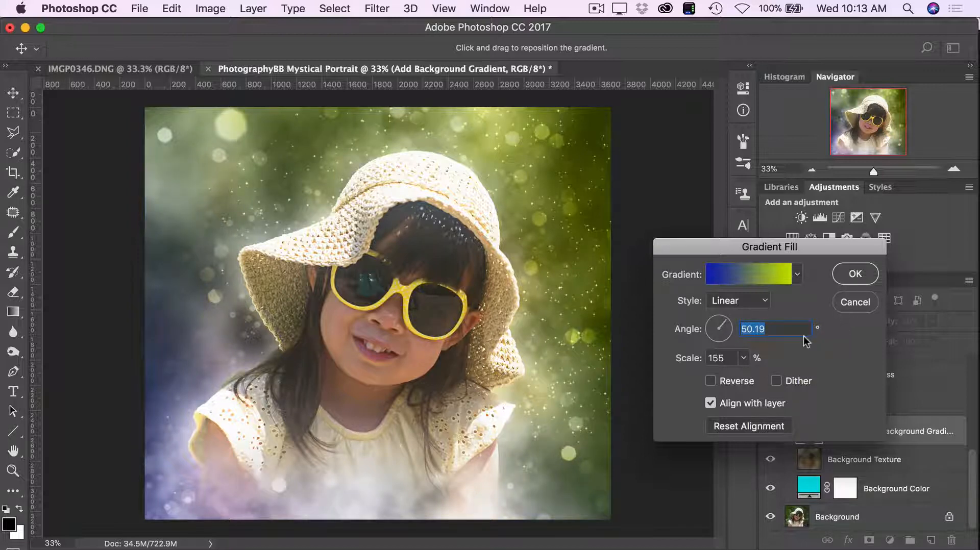
click(849, 281)
Step: Reduce the Add Background Gradient layer's opacity to 20%
click(880, 327)
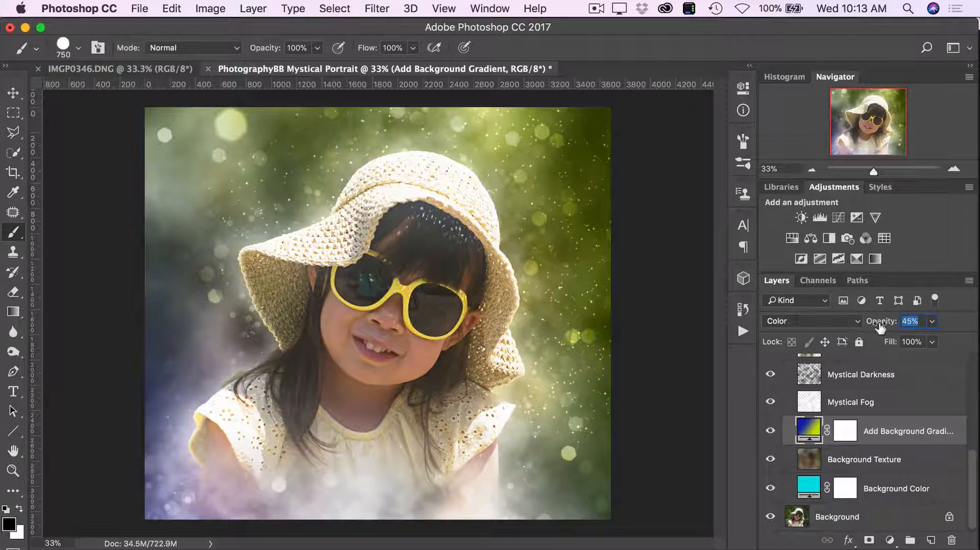
drag(879, 327, 860, 323)
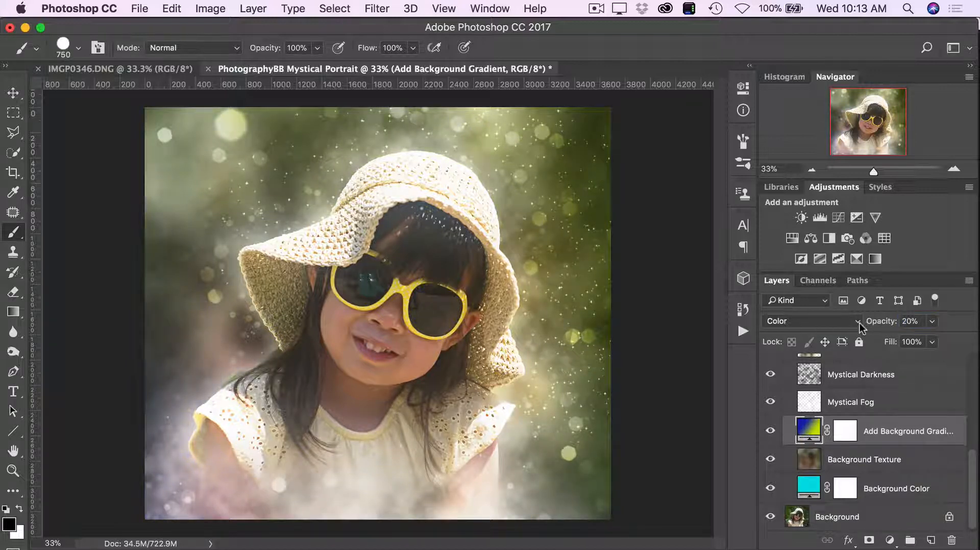
Step: Toggle the Add Background Gradient layer's visibility to compare the portrait with and without the gradient
click(771, 432)
click(770, 433)
click(770, 433)
Step: Reduce the Background Texture layer's opacity to 80%
click(897, 461)
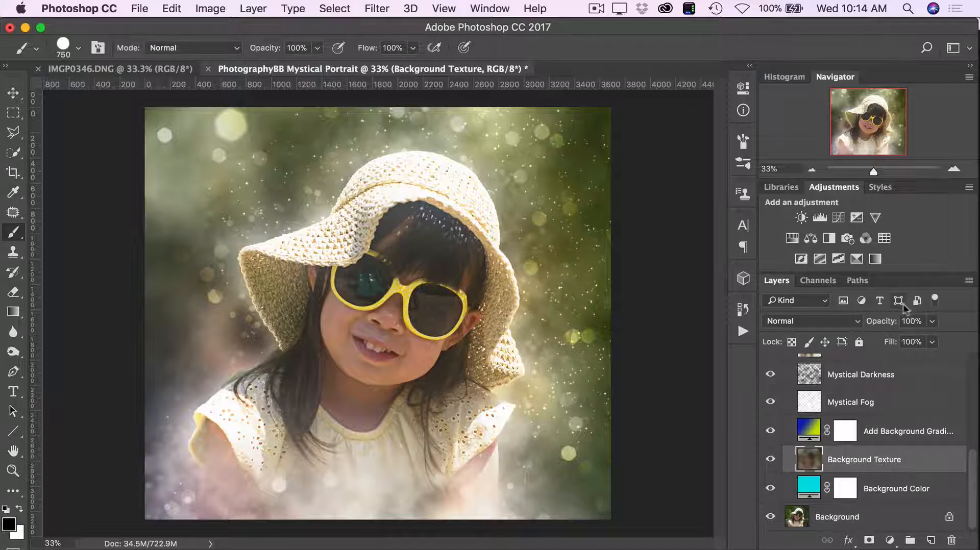
drag(887, 321, 863, 326)
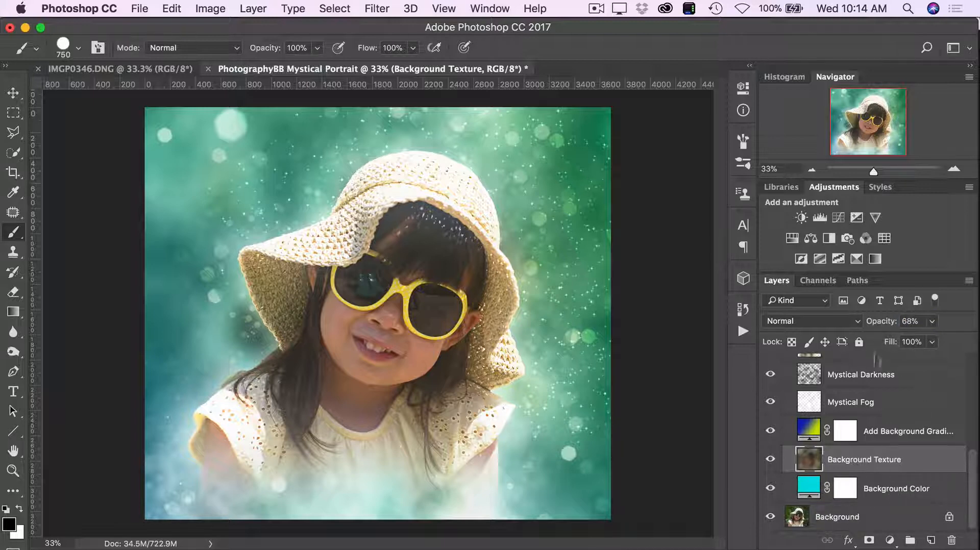
click(882, 323)
drag(883, 325, 899, 328)
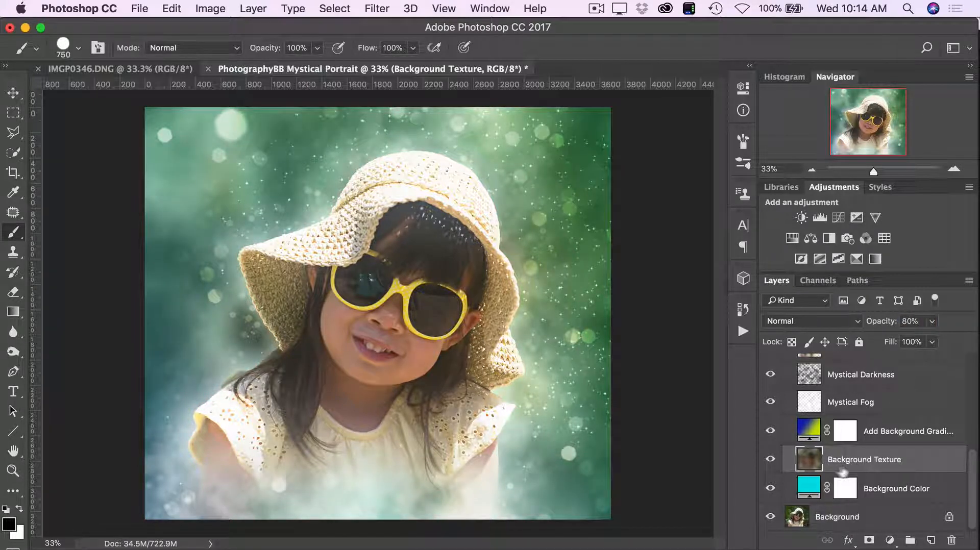
Step: Change the Background Color fill layer's color to yellow-green #c6d82b and accept it
double_click(812, 491)
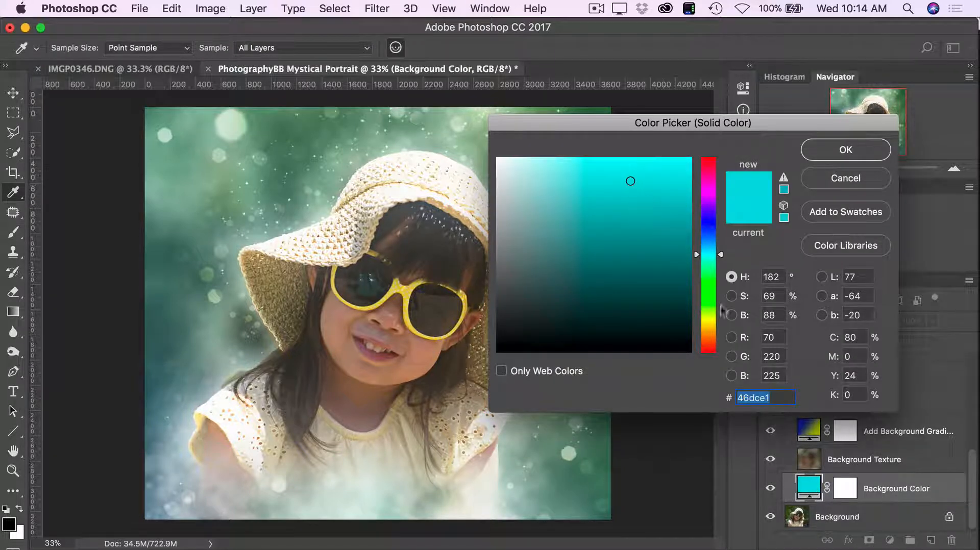
drag(651, 201, 678, 177)
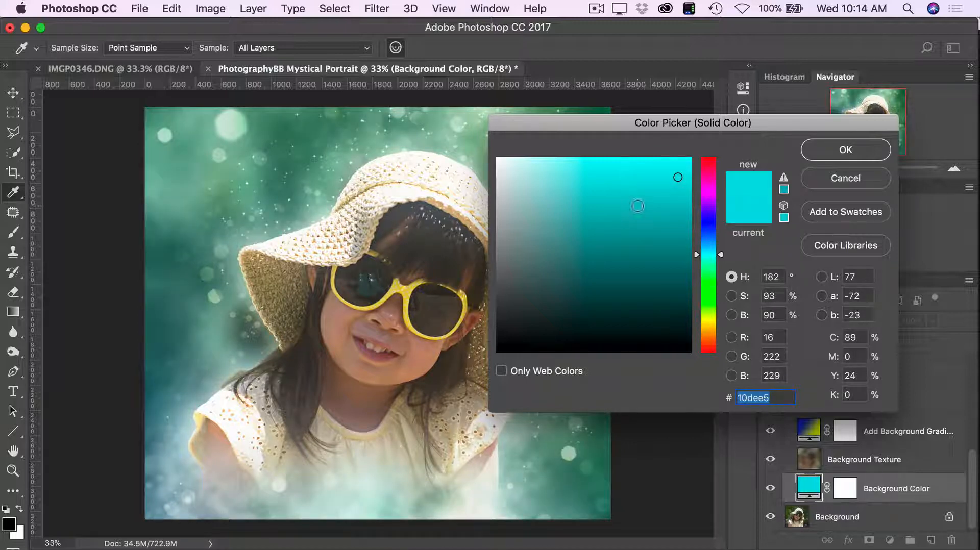
drag(641, 204, 681, 169)
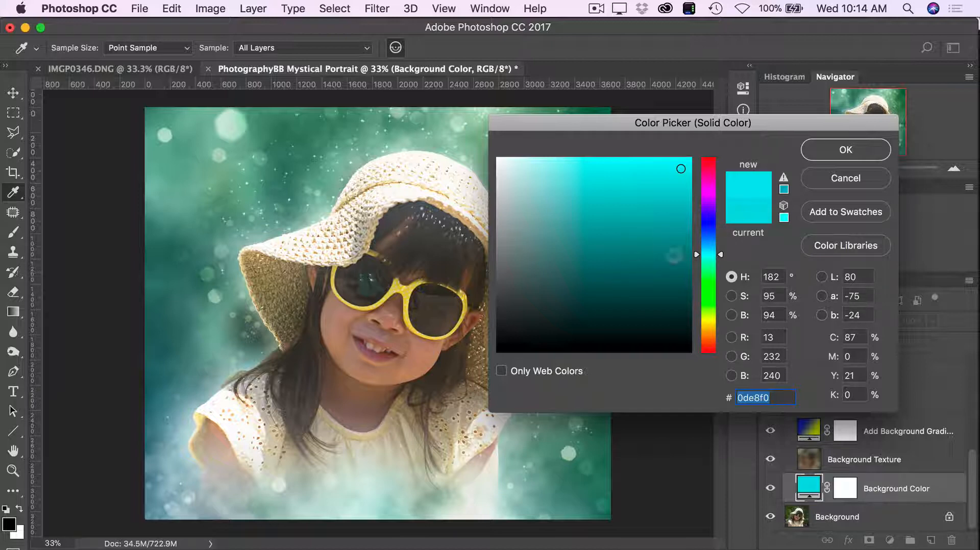
click(708, 223)
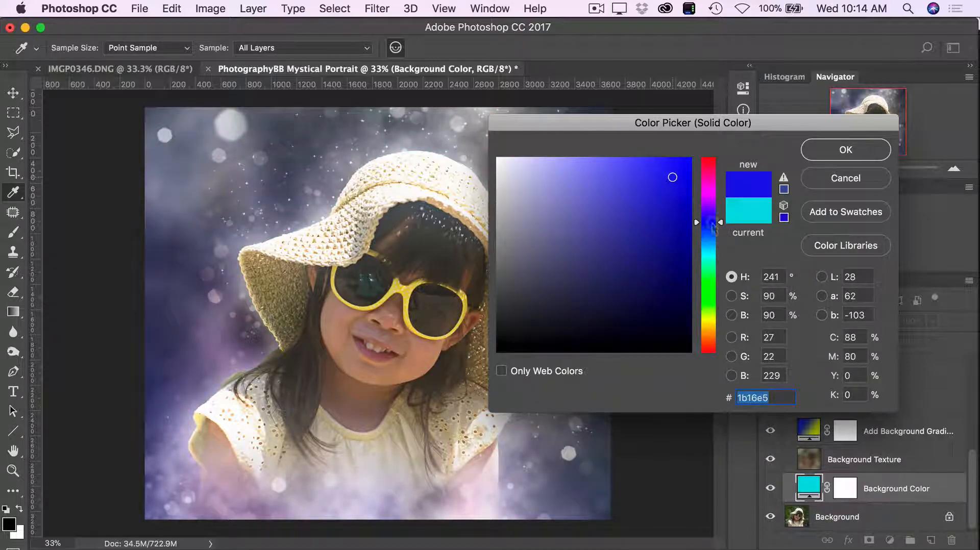
drag(710, 228, 709, 316)
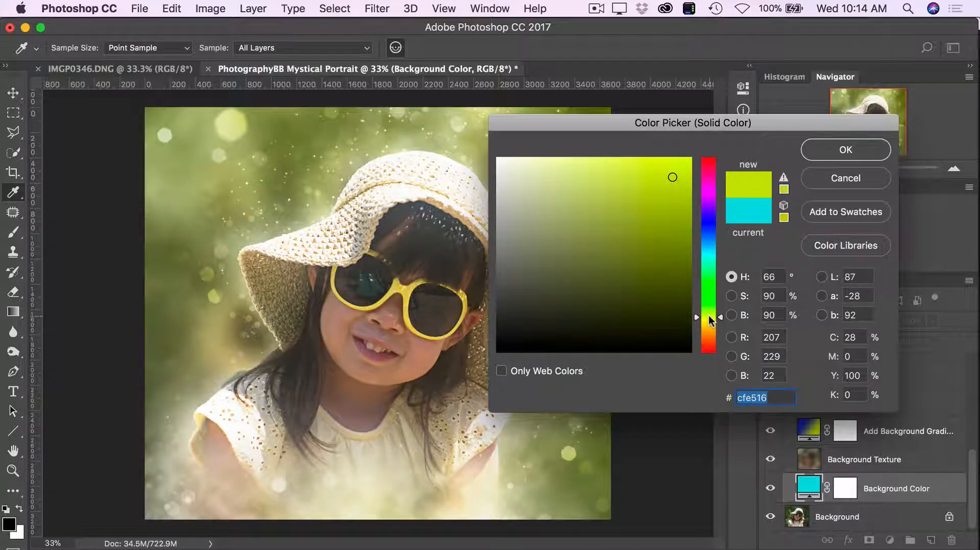
click(653, 188)
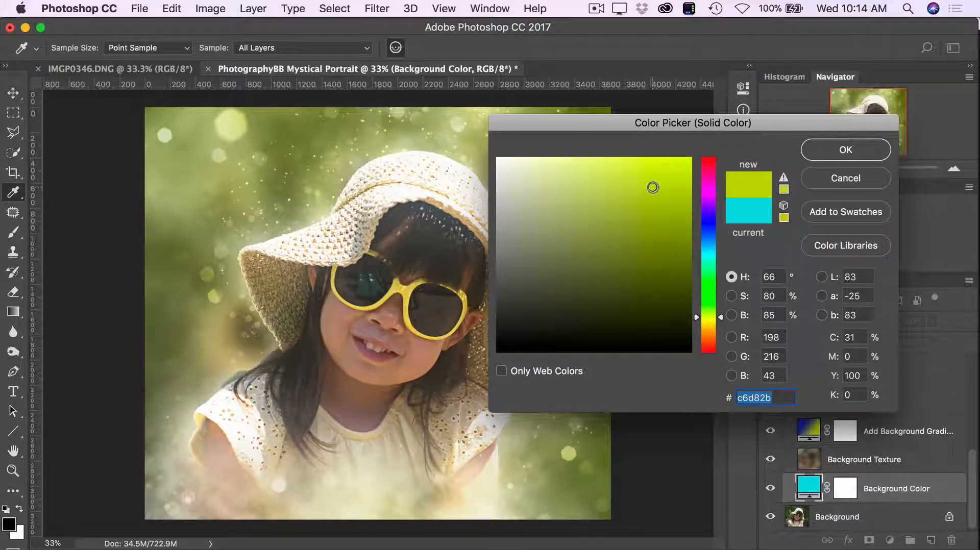
click(828, 156)
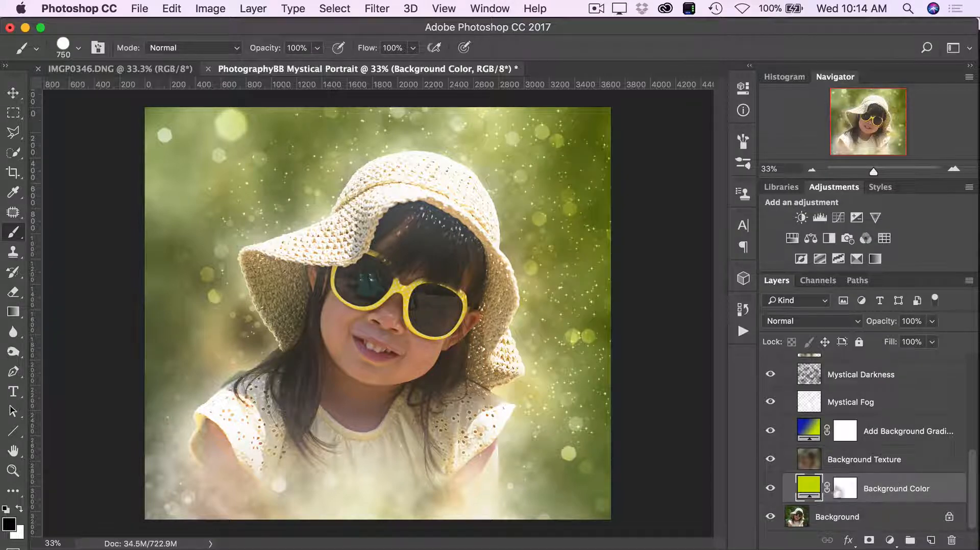
Step: Reduce the Bokeh FX group's opacity to 80%
click(896, 458)
scroll(864, 463, up, 4)
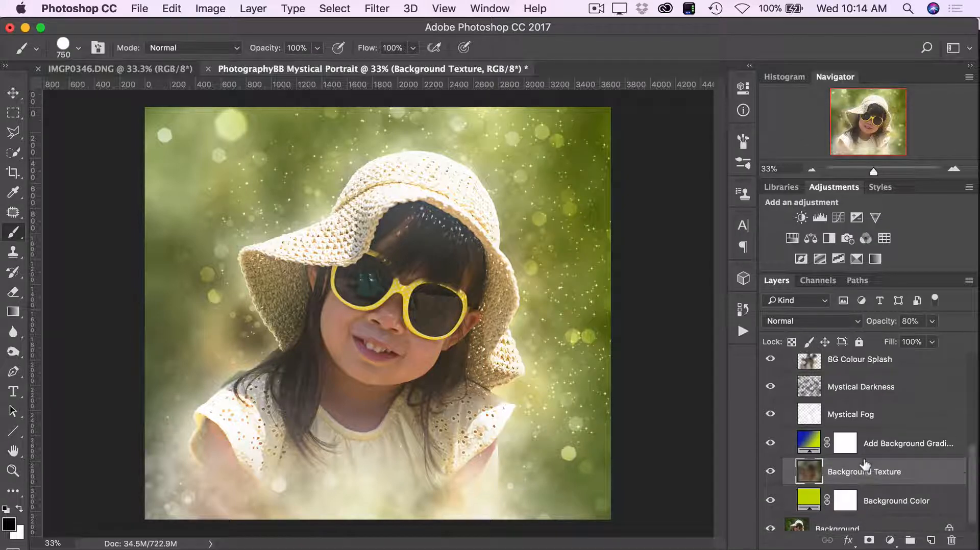
click(848, 364)
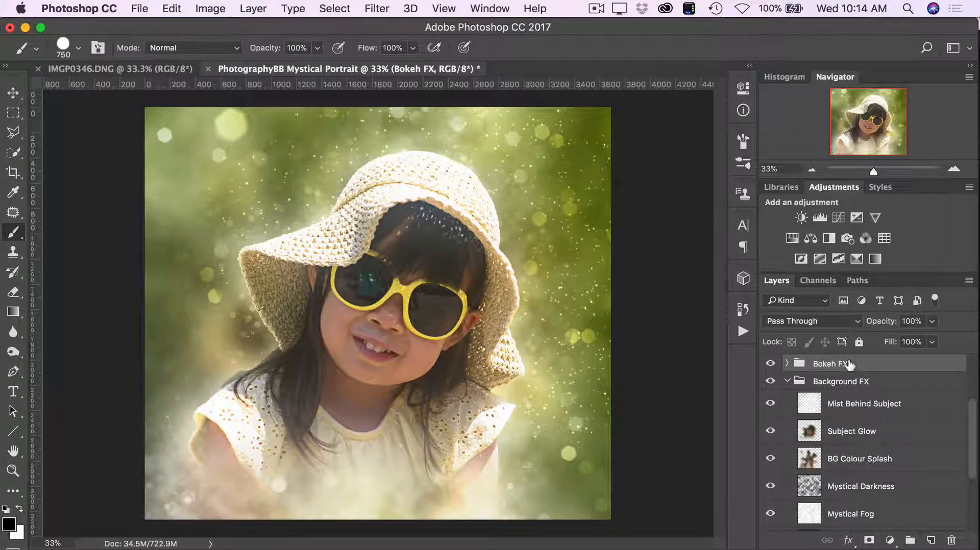
drag(887, 322, 872, 330)
Step: Compare the original photo with the finished effect by repeatedly hiding and restoring all layers except Background
scroll(899, 457, down, 4)
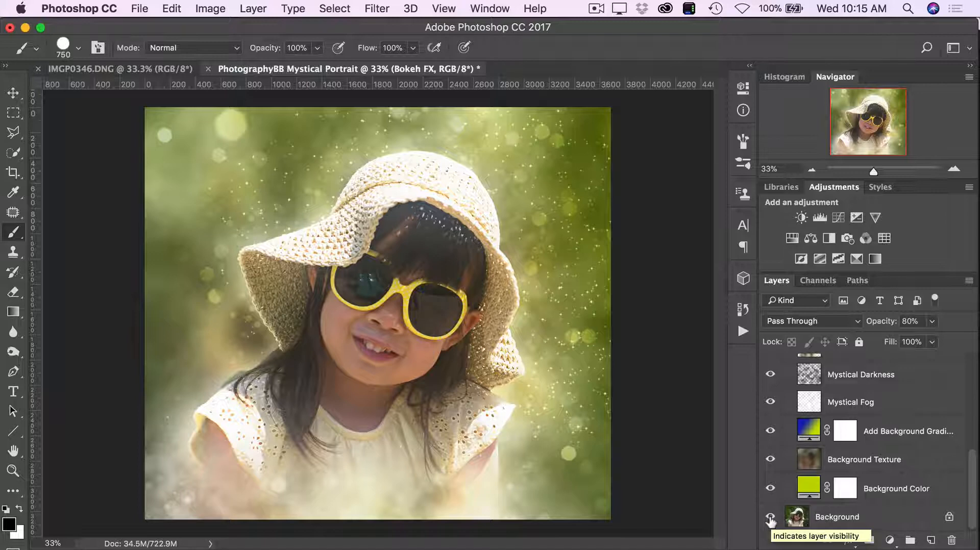
alt+click(771, 518)
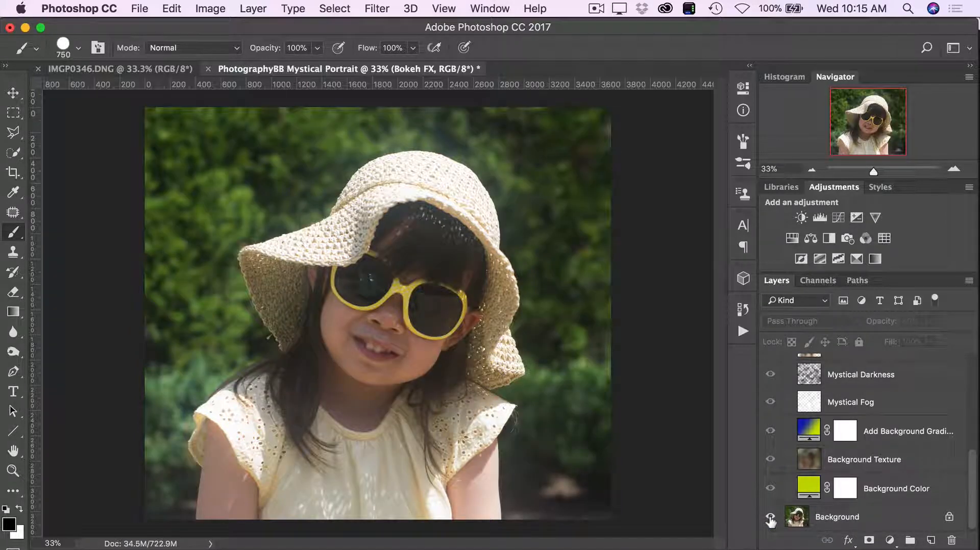
alt+click(771, 518)
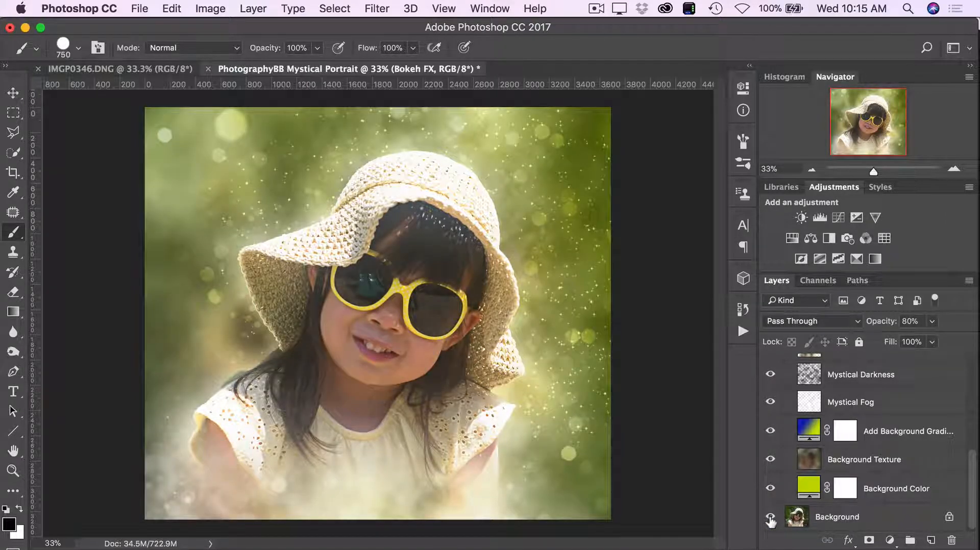
alt+click(771, 518)
alt+click(771, 518)
alt+click(771, 518)
alt+click(771, 518)
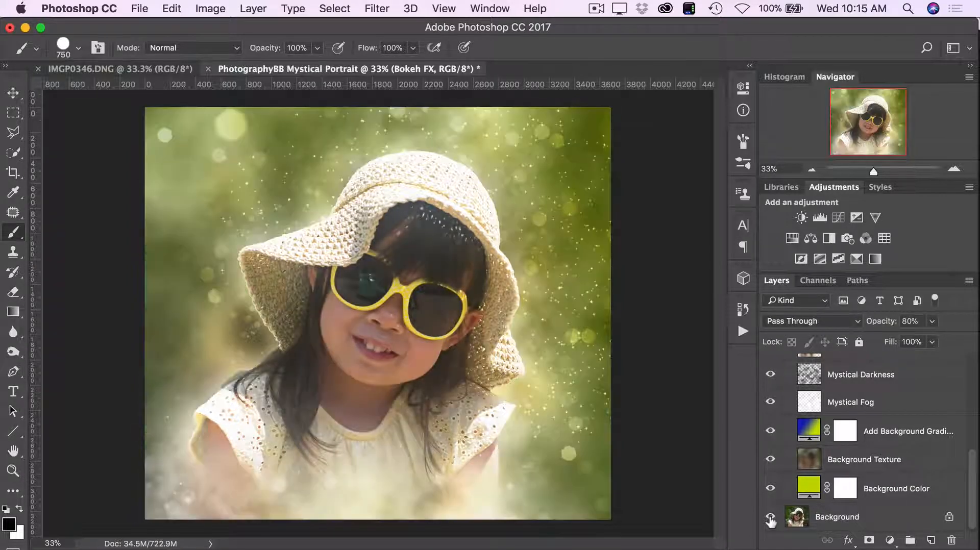